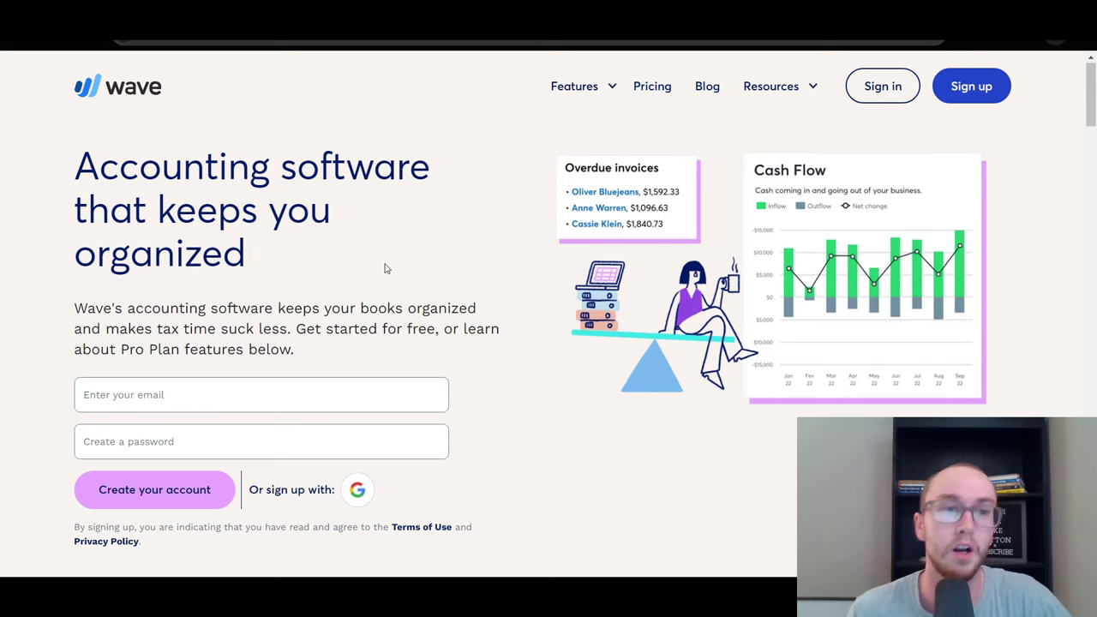
Step: Examine the accounting software page's introduction and its highlights on reliability, cash flow, tax time and business health
left_click(578, 91)
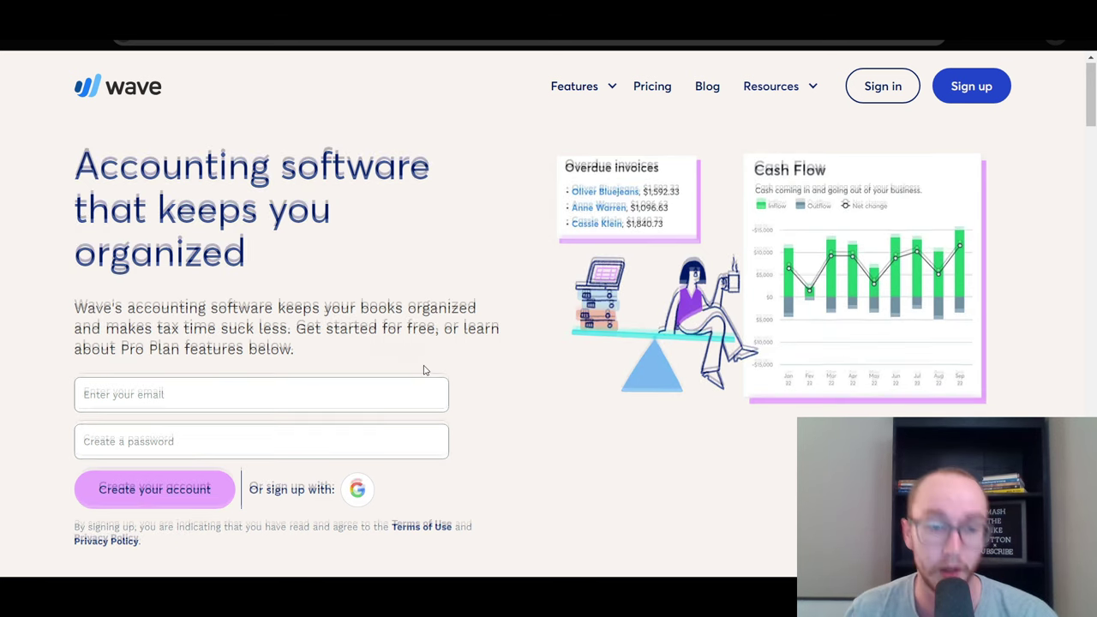
scroll(424, 369, "down", 6)
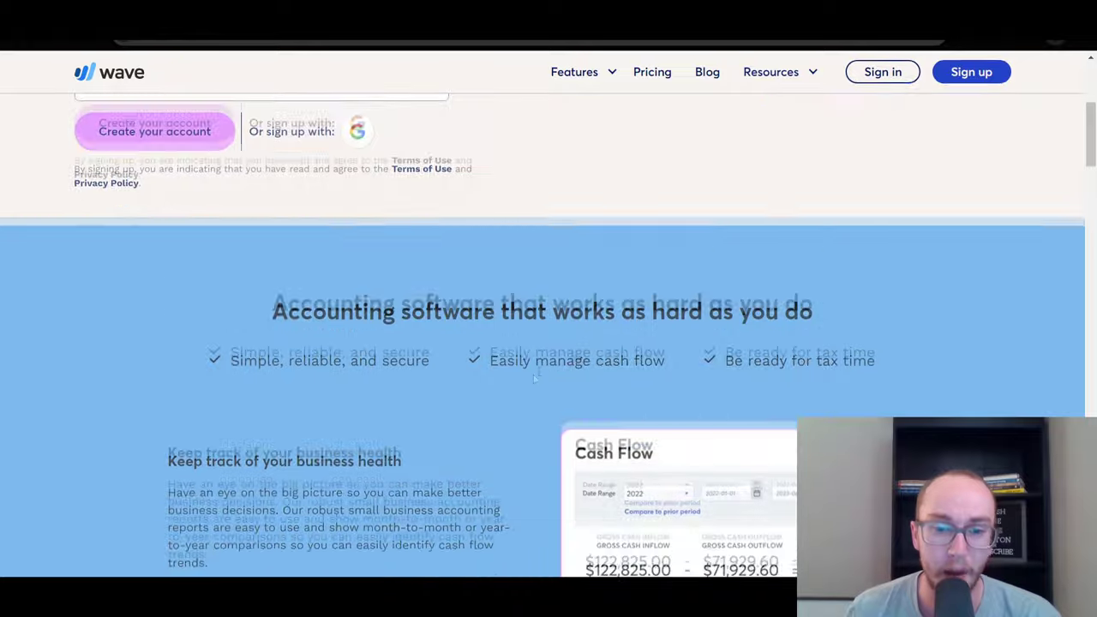
scroll(529, 375, "down", 2)
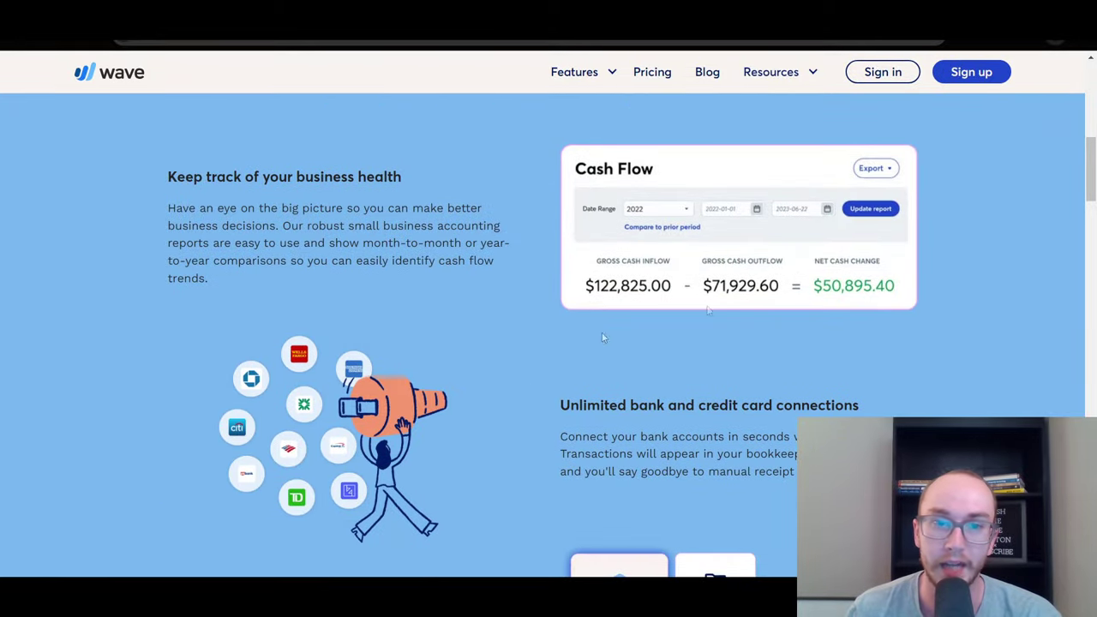
scroll(1093, 192, "up", 1)
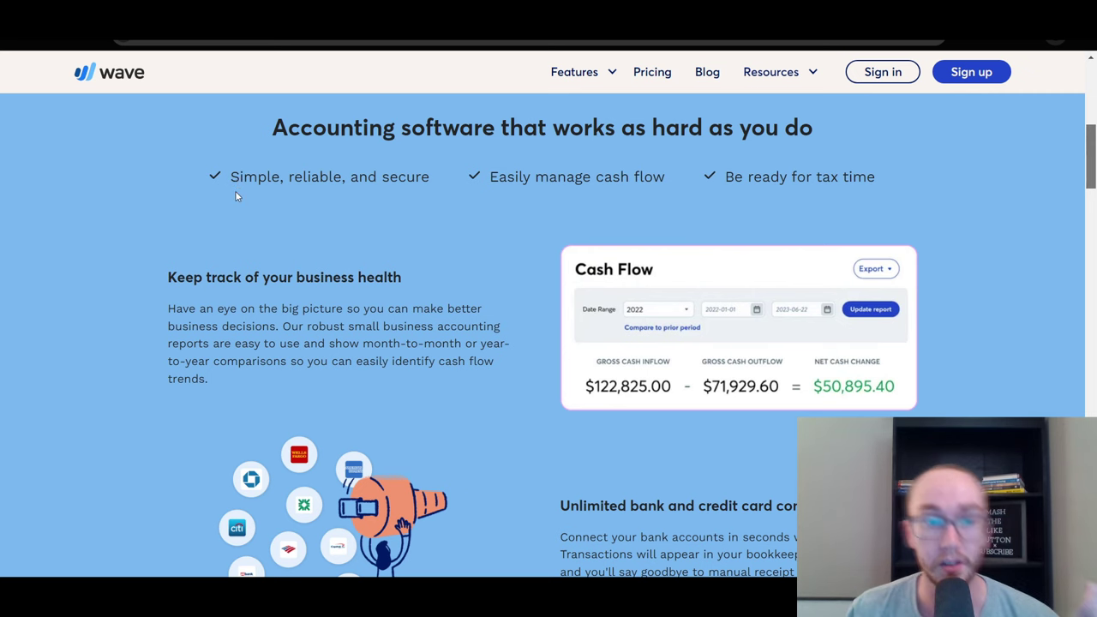
left_click_drag(228, 179, 453, 181)
left_click(490, 201)
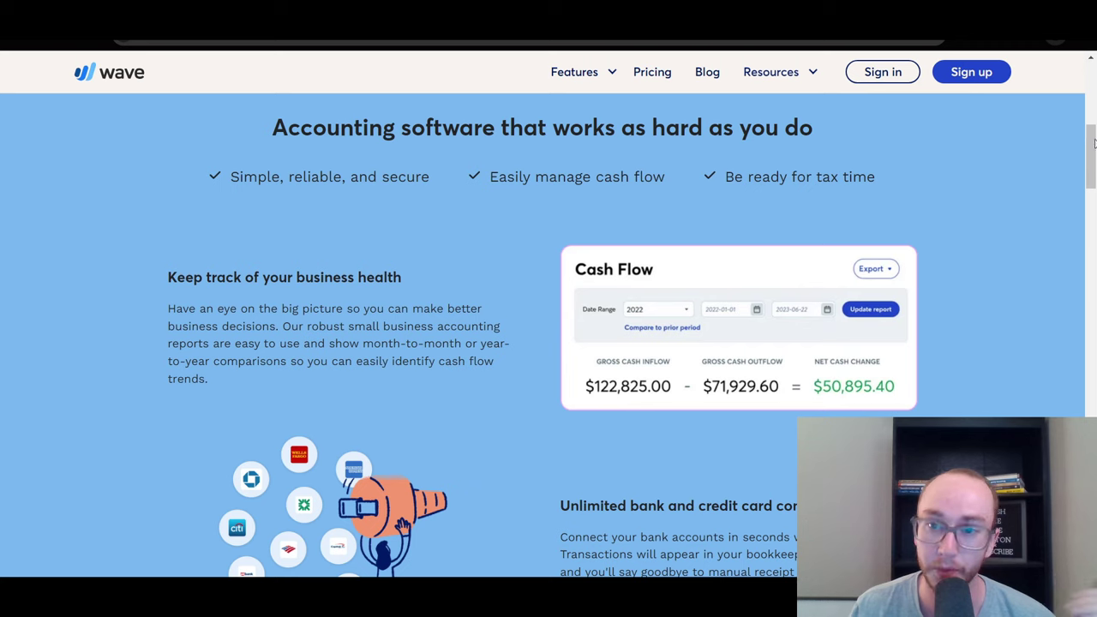
left_click_drag(1094, 145, 1093, 150)
left_click_drag(529, 162, 644, 163)
left_click(686, 171)
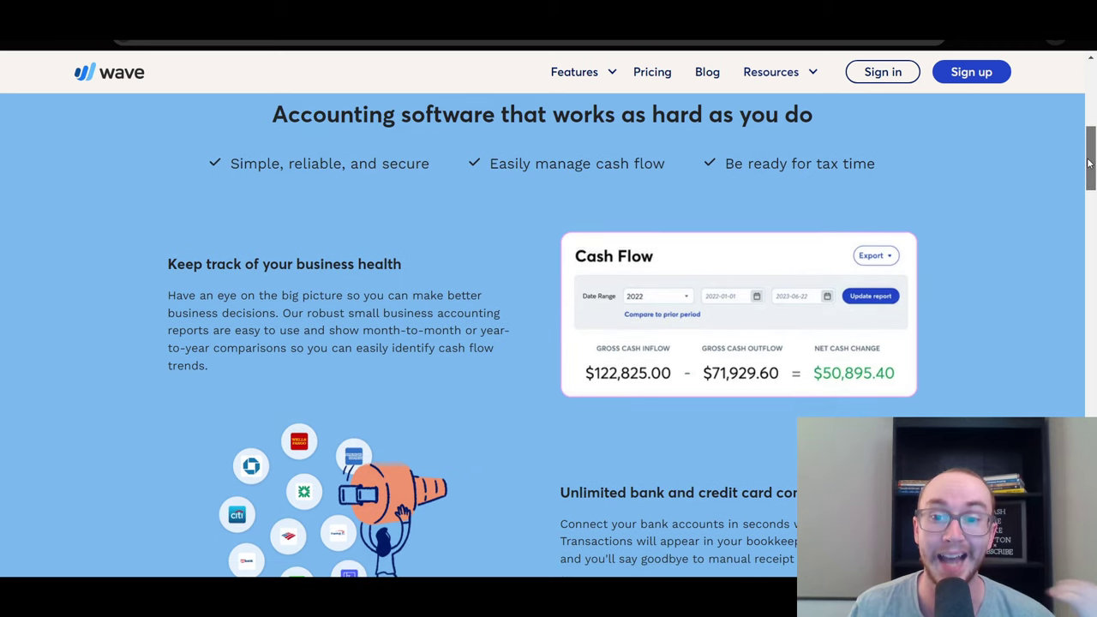
left_click_drag(1089, 160, 1090, 163)
scroll(1009, 238, "down", 1)
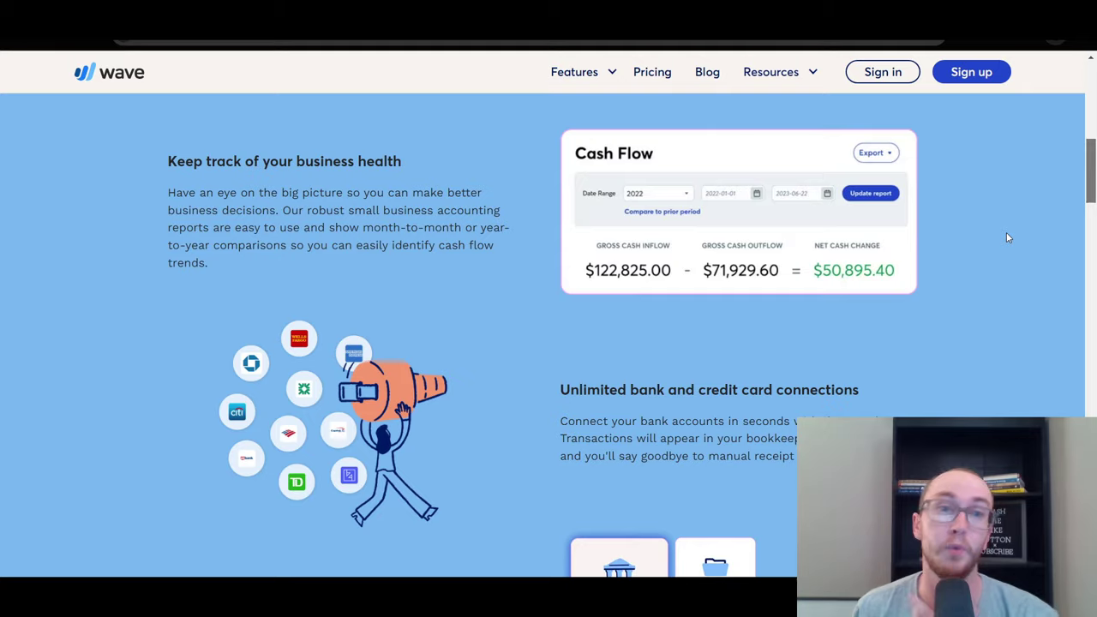
left_click_drag(1090, 171, 1092, 100)
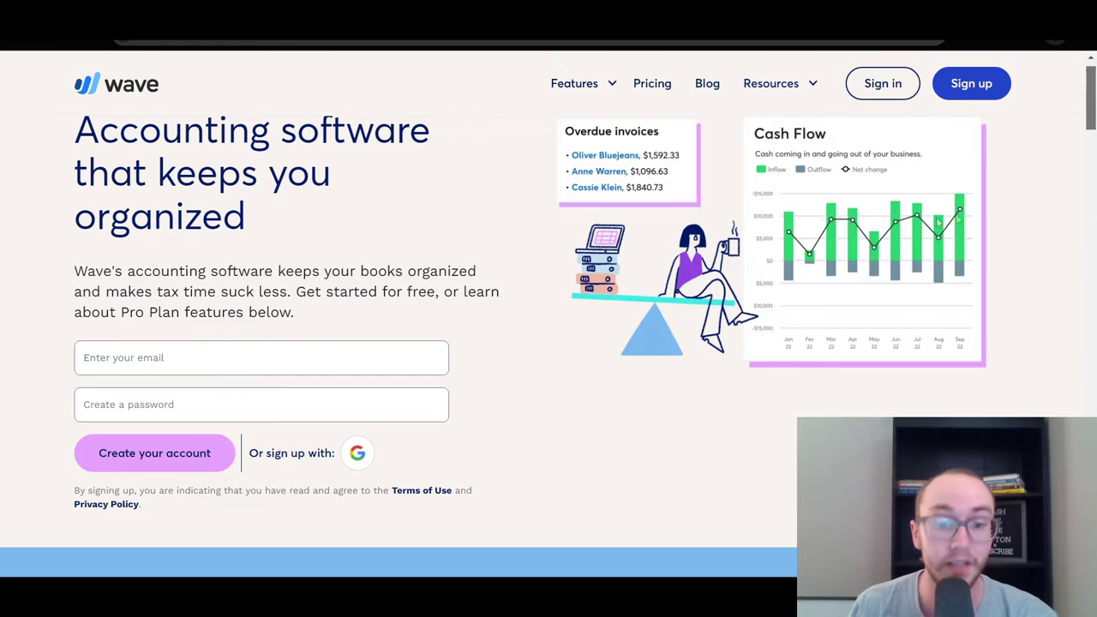
scroll(1089, 111, "up", 1)
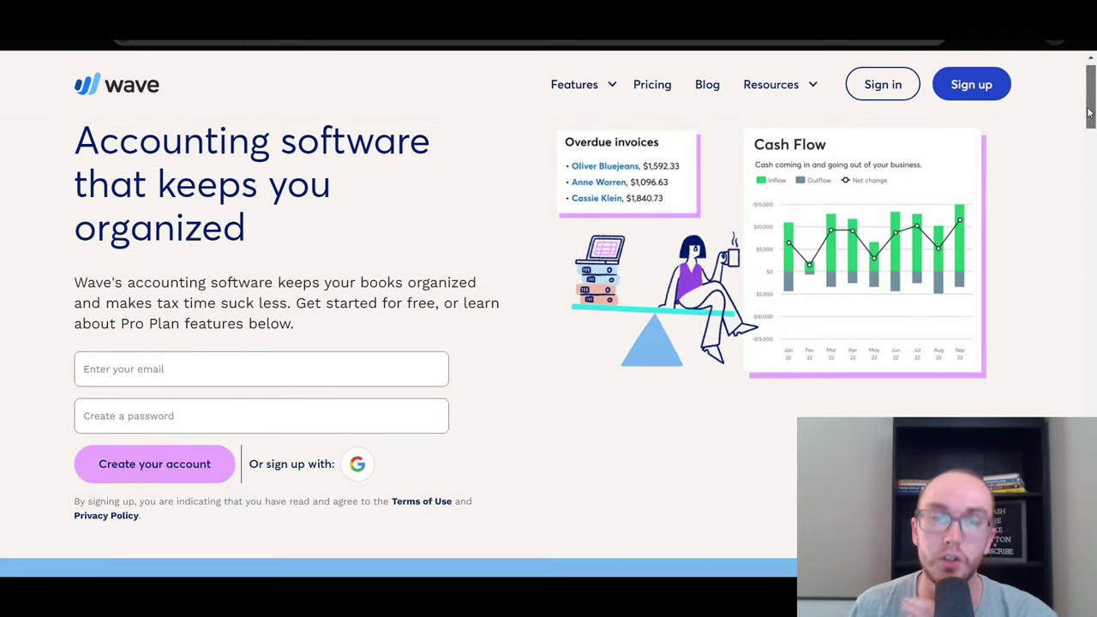
Step: Read the section on unlimited bank and credit card connections with the Pro Plan
scroll(1088, 112, "down", 5)
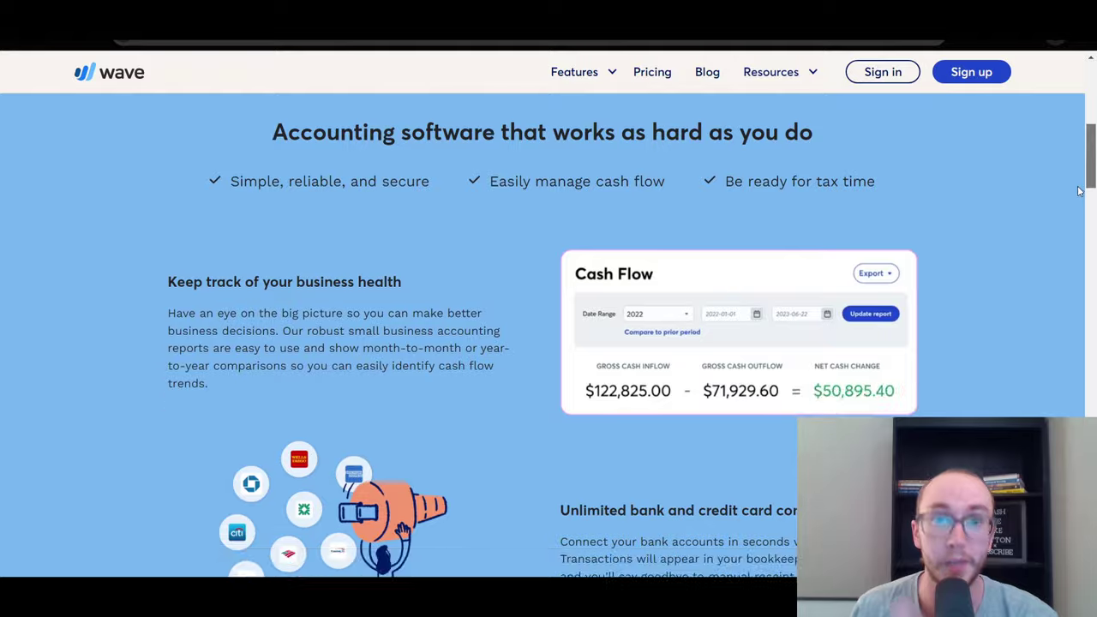
scroll(1079, 191, "down", 2)
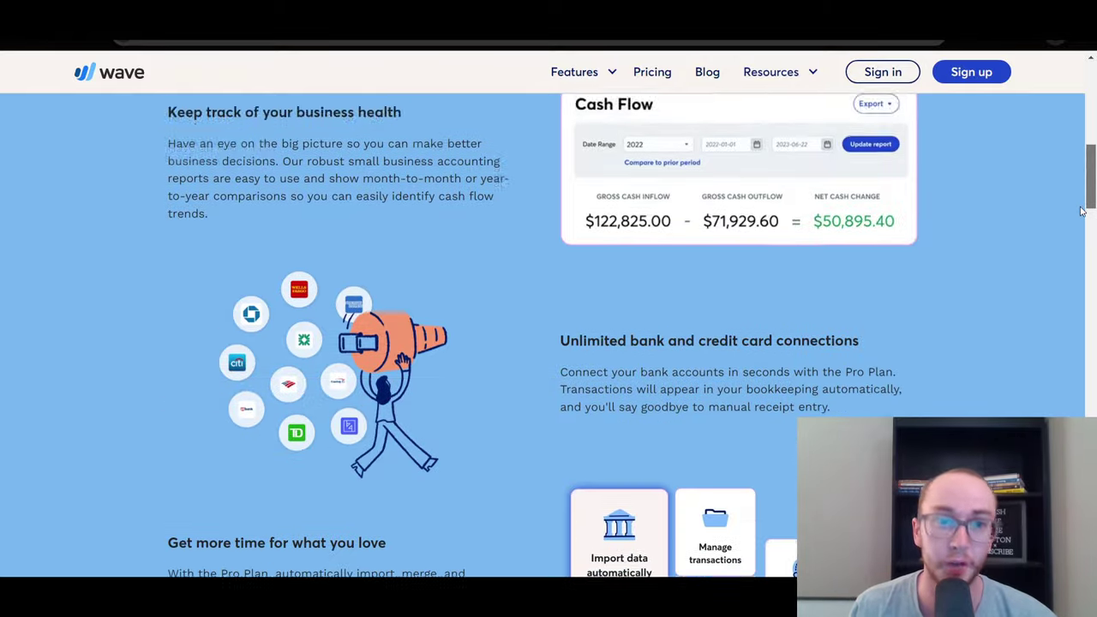
scroll(1082, 211, "down", 2)
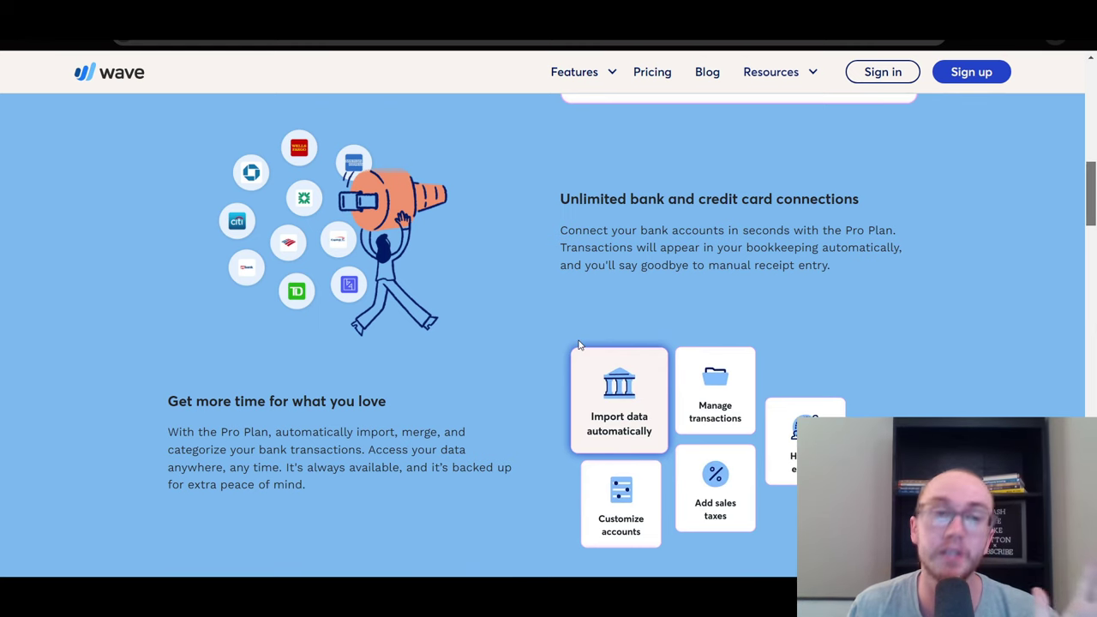
scroll(552, 341, "up", 1)
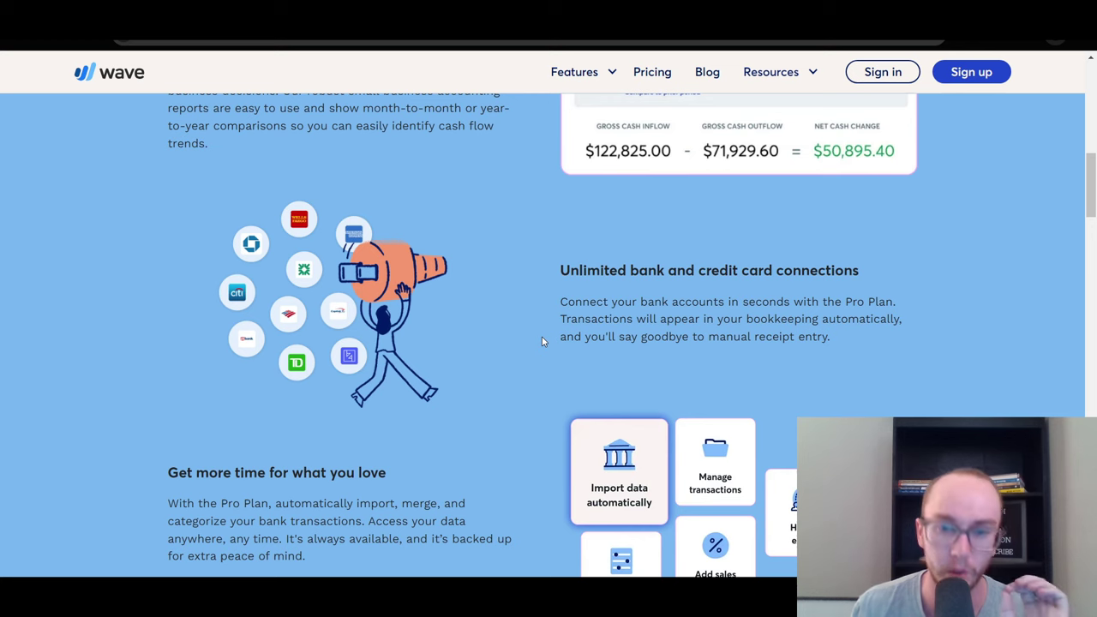
left_click_drag(557, 296, 807, 293)
left_click(708, 293)
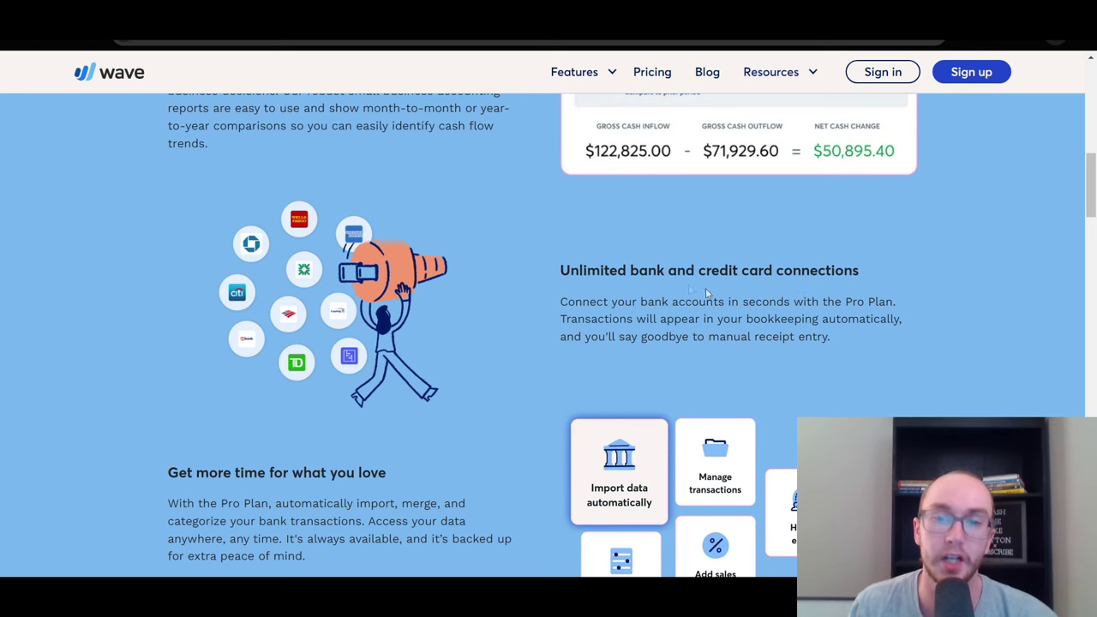
left_click_drag(549, 277, 791, 269)
left_click(792, 270)
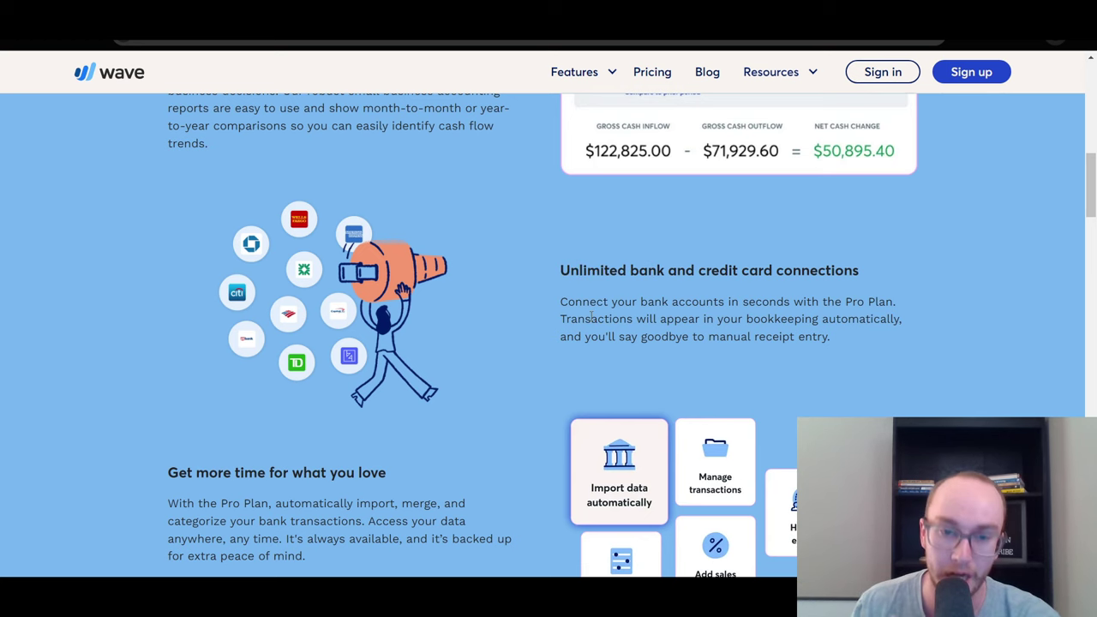
left_click_drag(559, 321, 635, 319)
left_click_drag(829, 343, 691, 337)
left_click(944, 345)
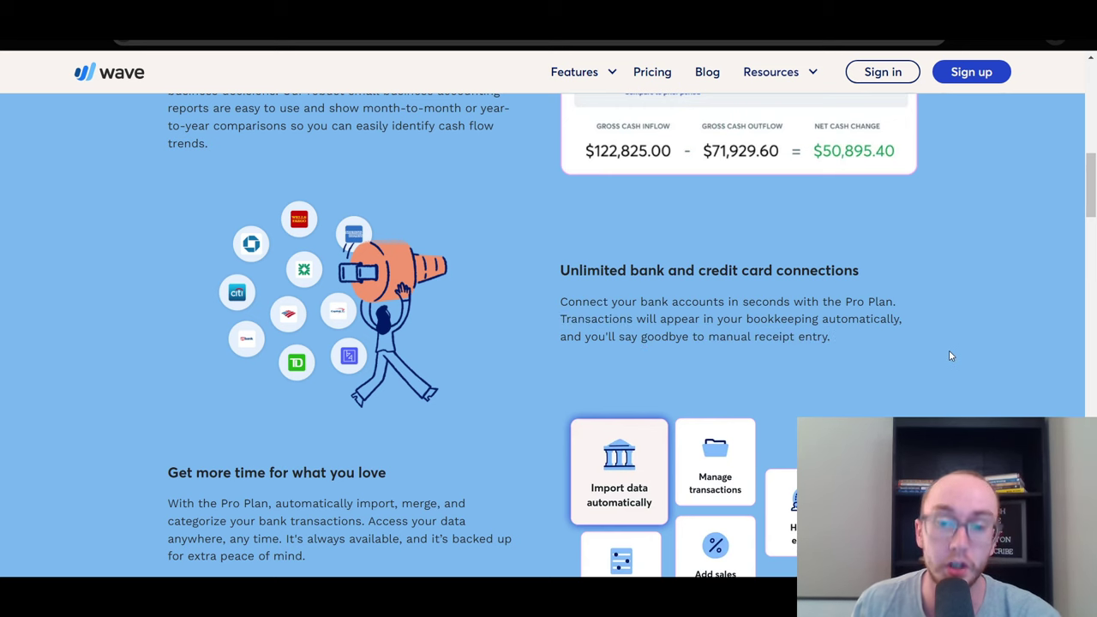
Step: Examine the Pro Plan automation, tax, security and accountant-friendly sections, the list of Wave features and the rest of the page
scroll(876, 360, "down", 1)
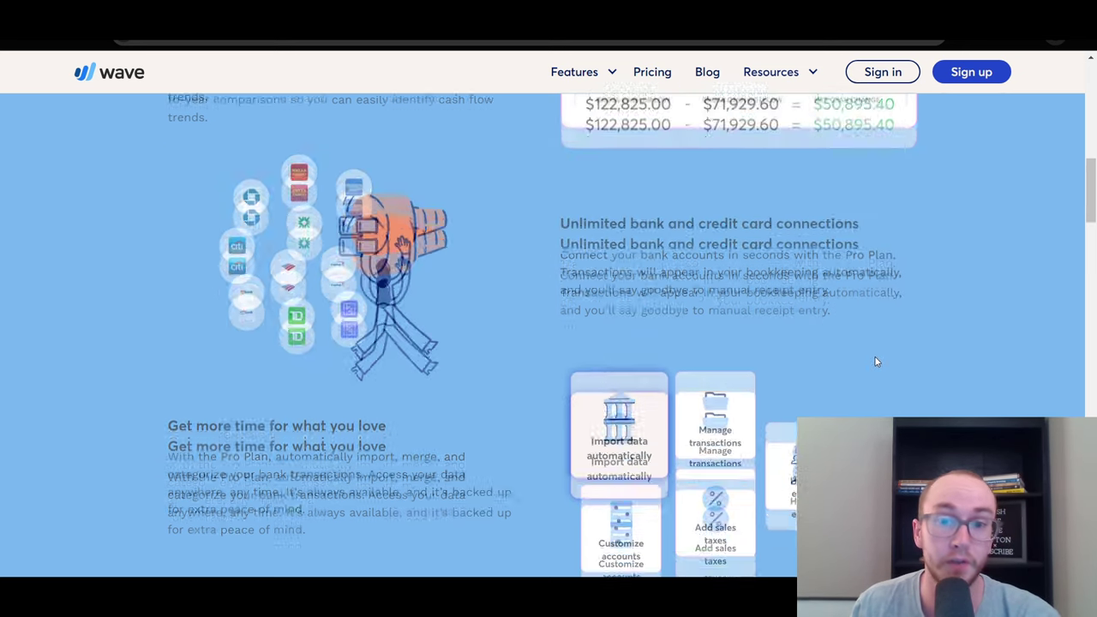
scroll(875, 360, "down", 1)
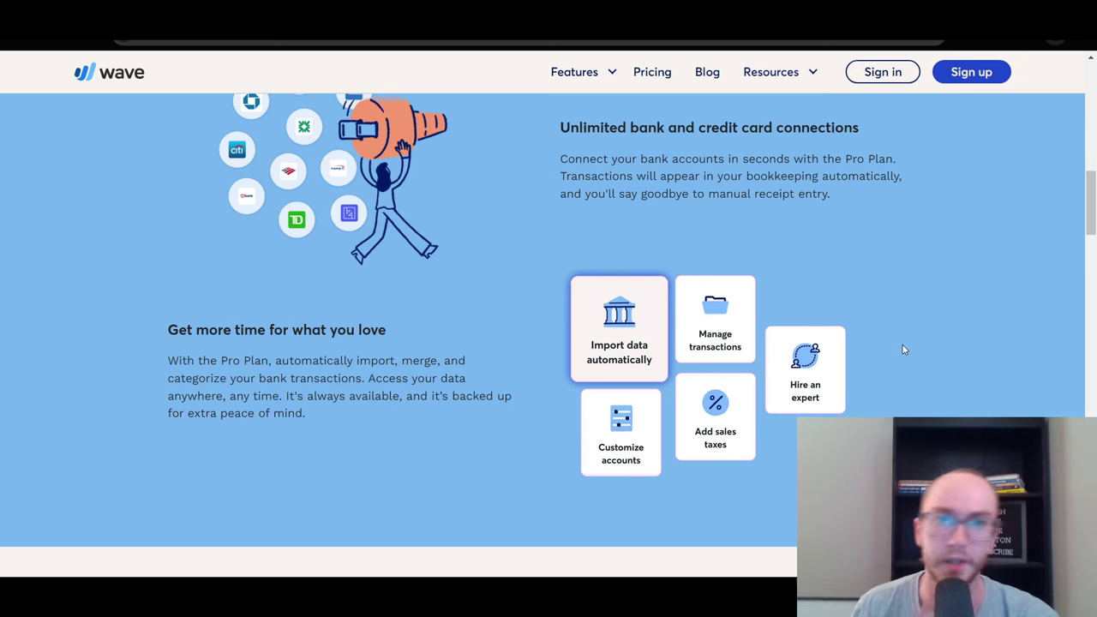
scroll(877, 334, "down", 1)
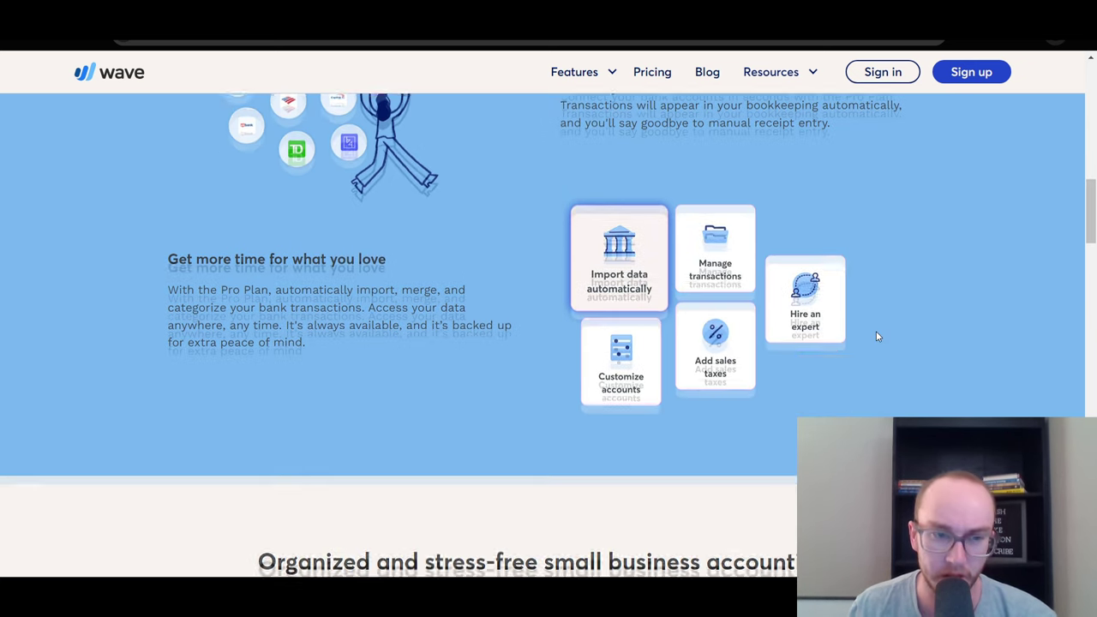
scroll(519, 294, "up", 1)
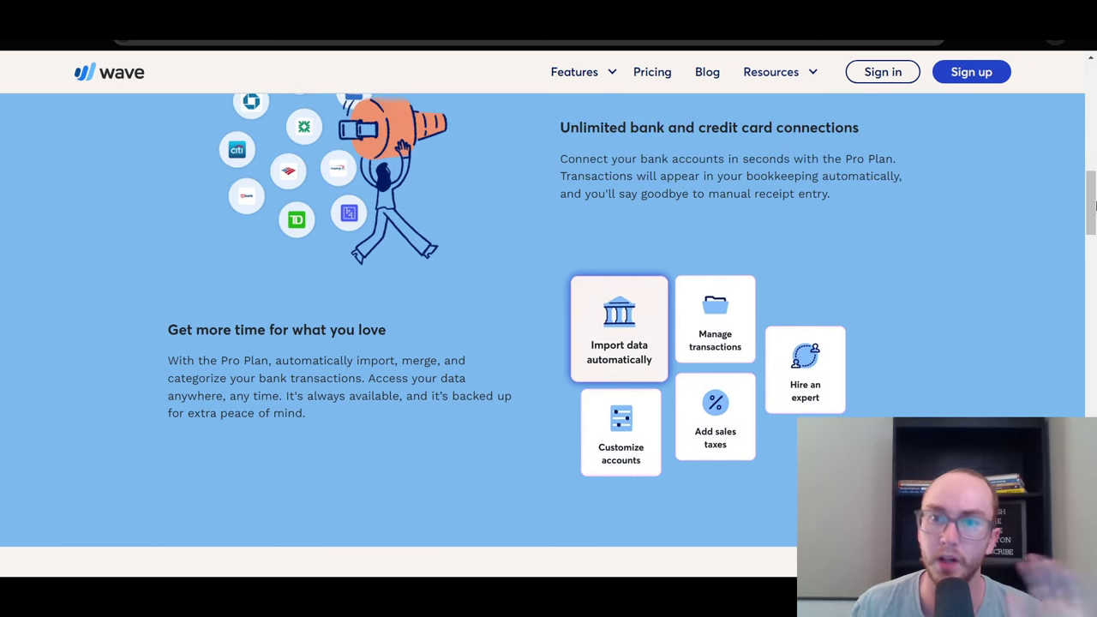
scroll(1095, 210, "down", 1)
left_click_drag(1095, 212, 1095, 196)
scroll(770, 209, "down", 1)
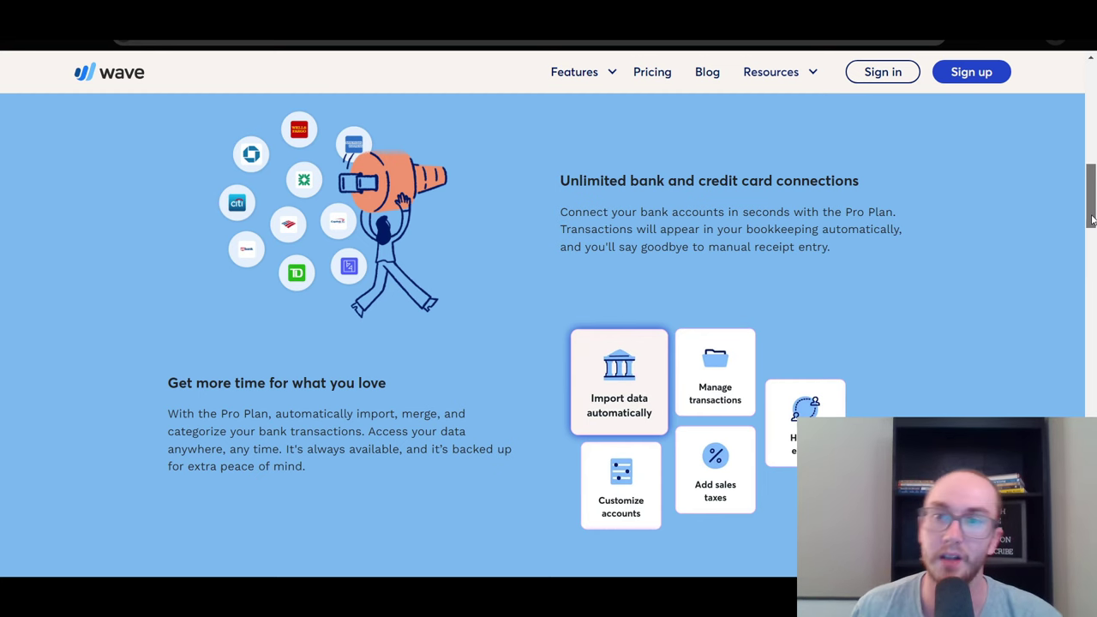
left_click_drag(1091, 196, 1083, 273)
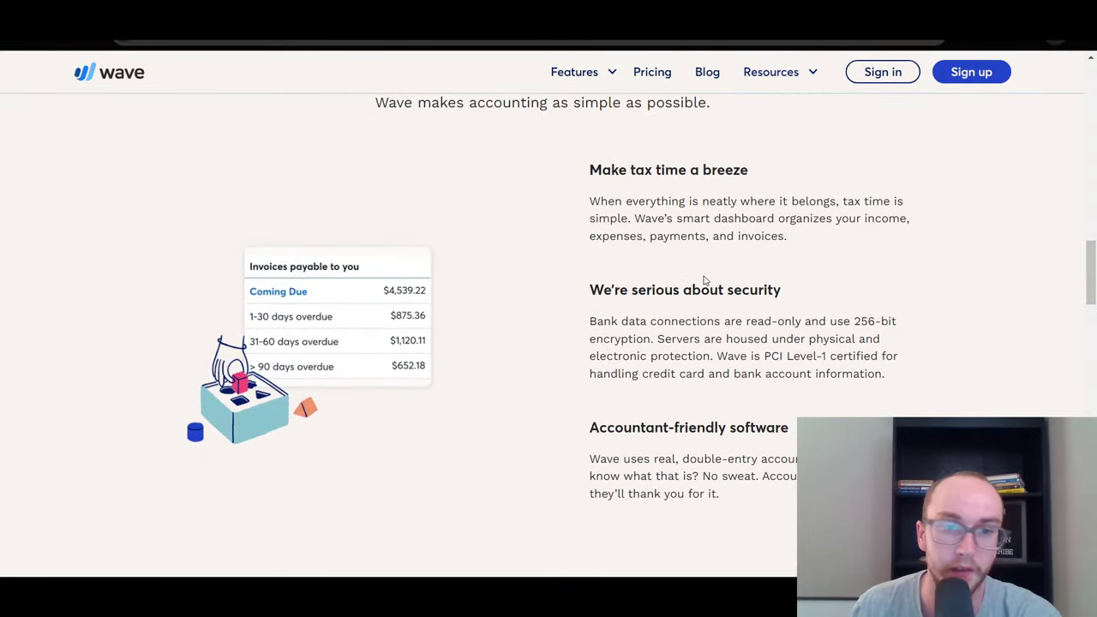
scroll(420, 384, "up", 1)
mouse_move(583, 76)
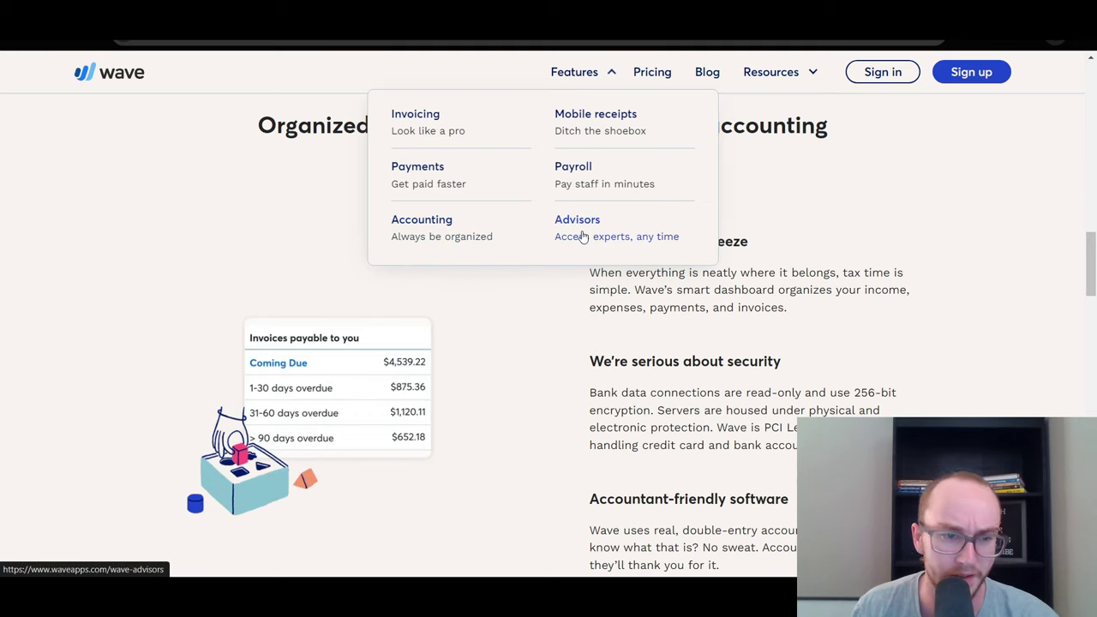
scroll(798, 326, "down", 5)
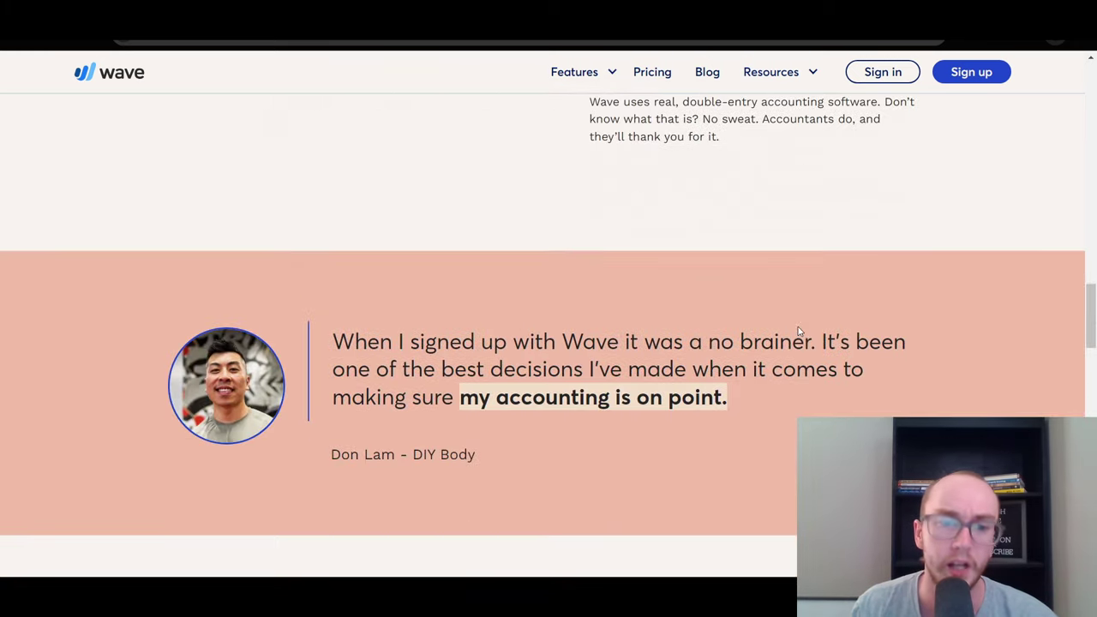
left_click_drag(1095, 320, 1089, 421)
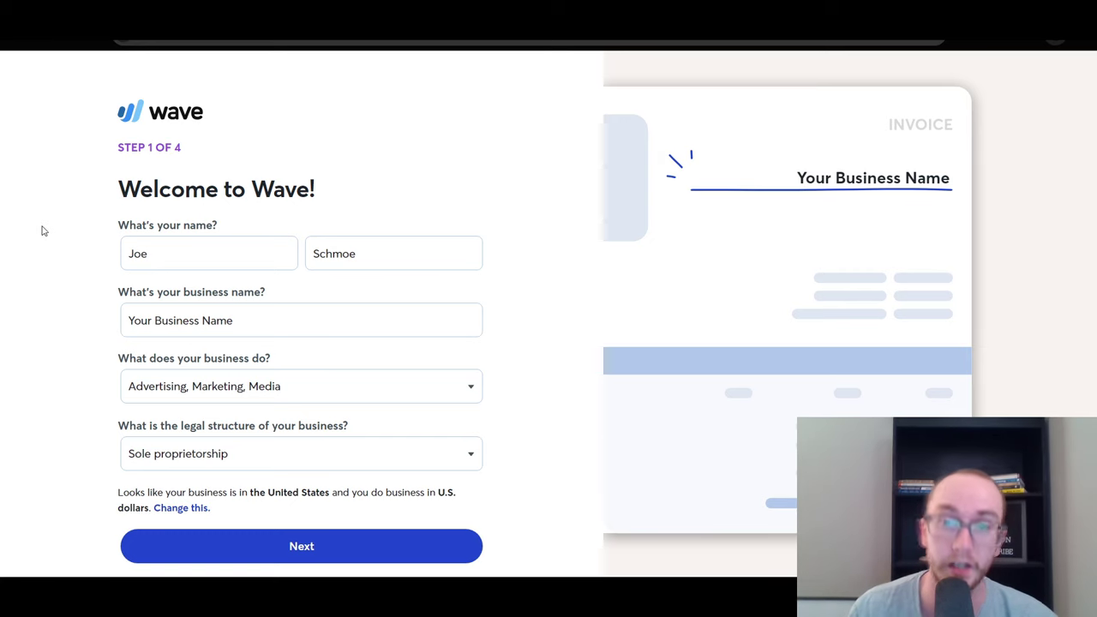
left_click(169, 255)
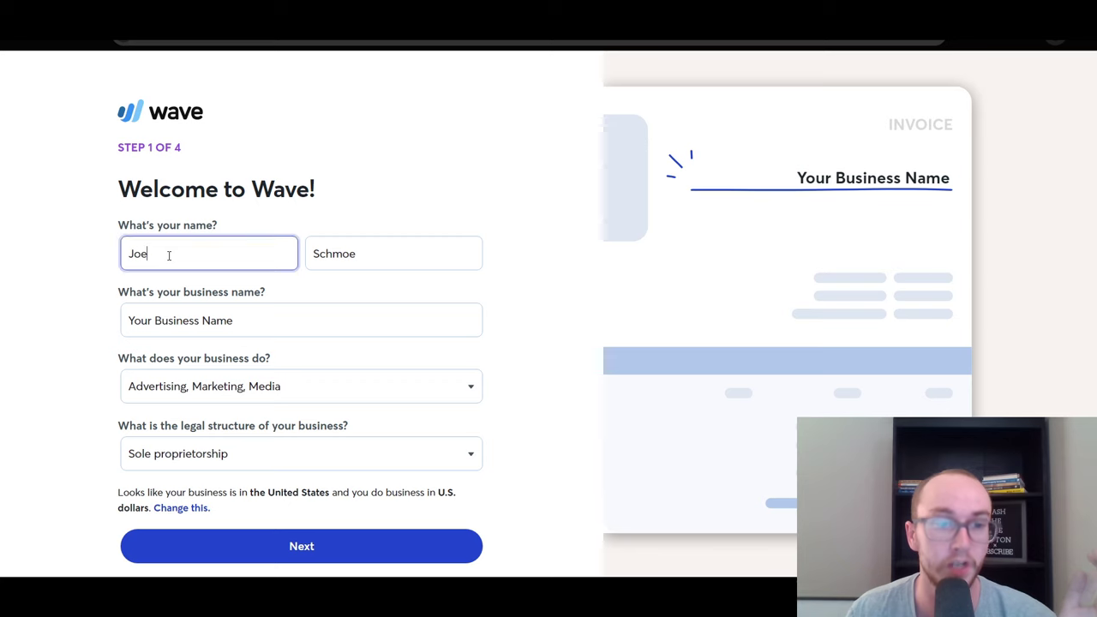
left_click(405, 255)
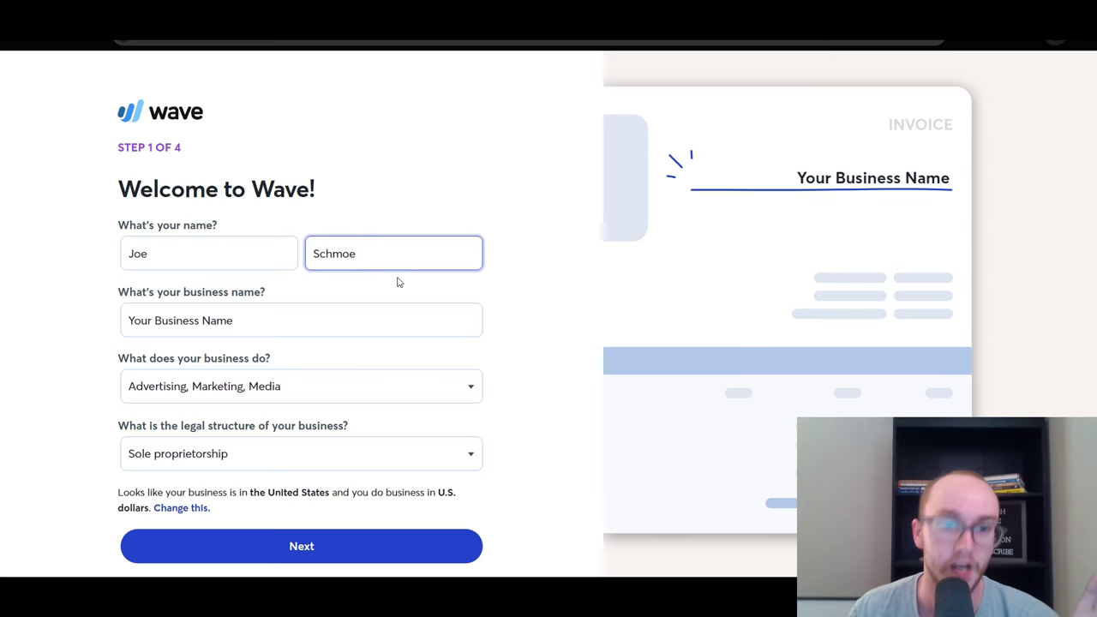
left_click(397, 284)
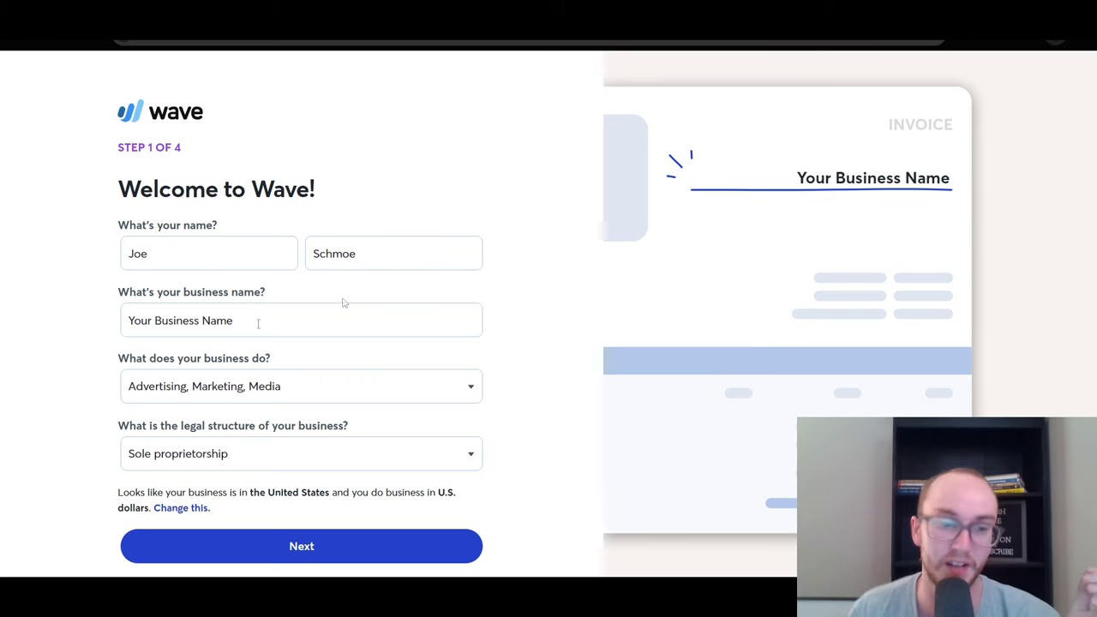
Step: Try adding the suffix LLC to the business name and remove it again
left_click_drag(142, 320, 276, 319)
left_click(291, 322)
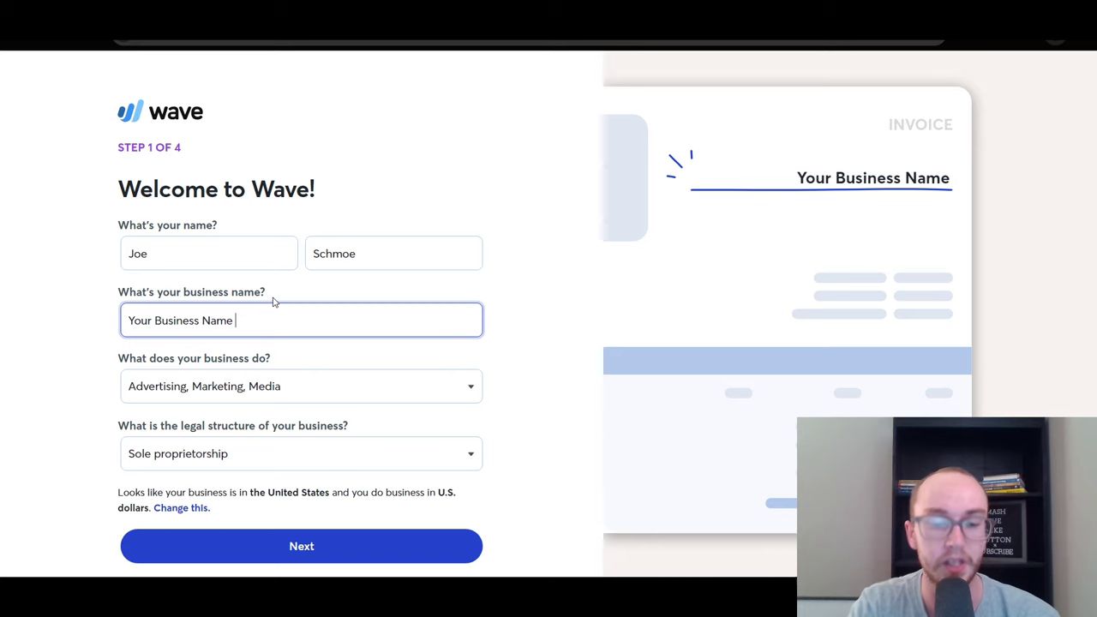
type("LLC")
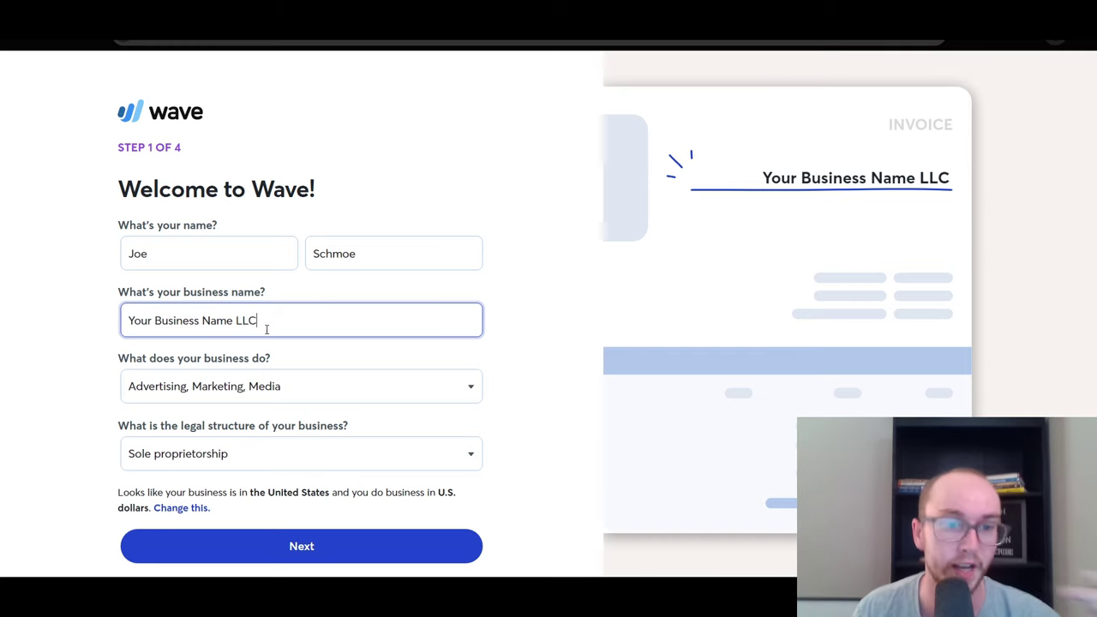
left_click_drag(263, 324, 235, 324)
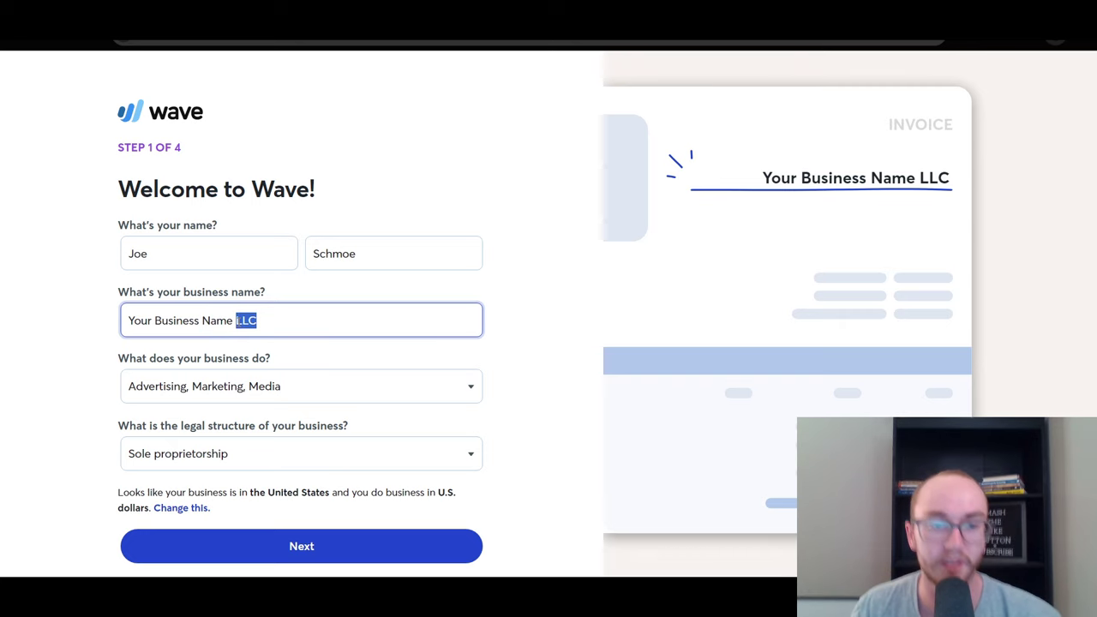
key("BackSpace")
Step: Replace the placeholder business name with Joe's Painting Services
left_click_drag(250, 320, 128, 325)
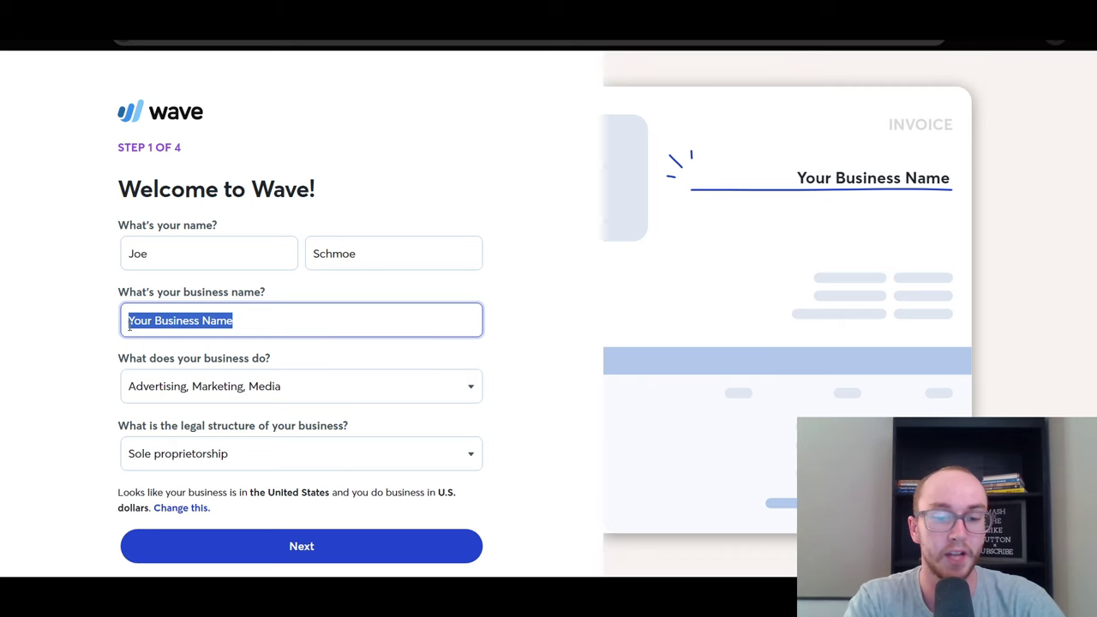
type("Joe")
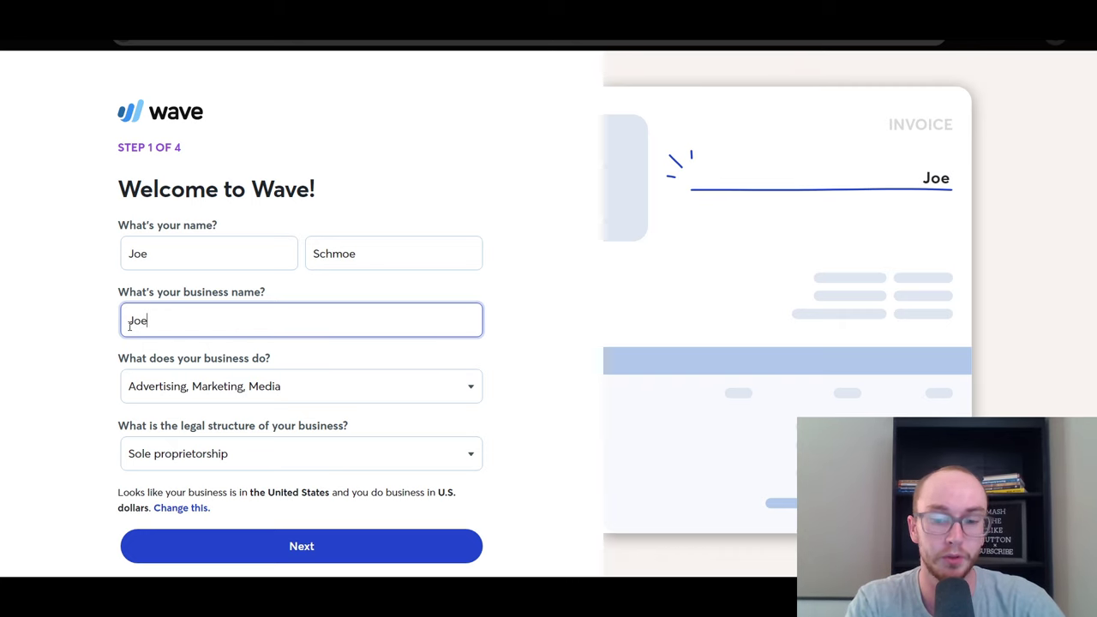
type("'s Painting")
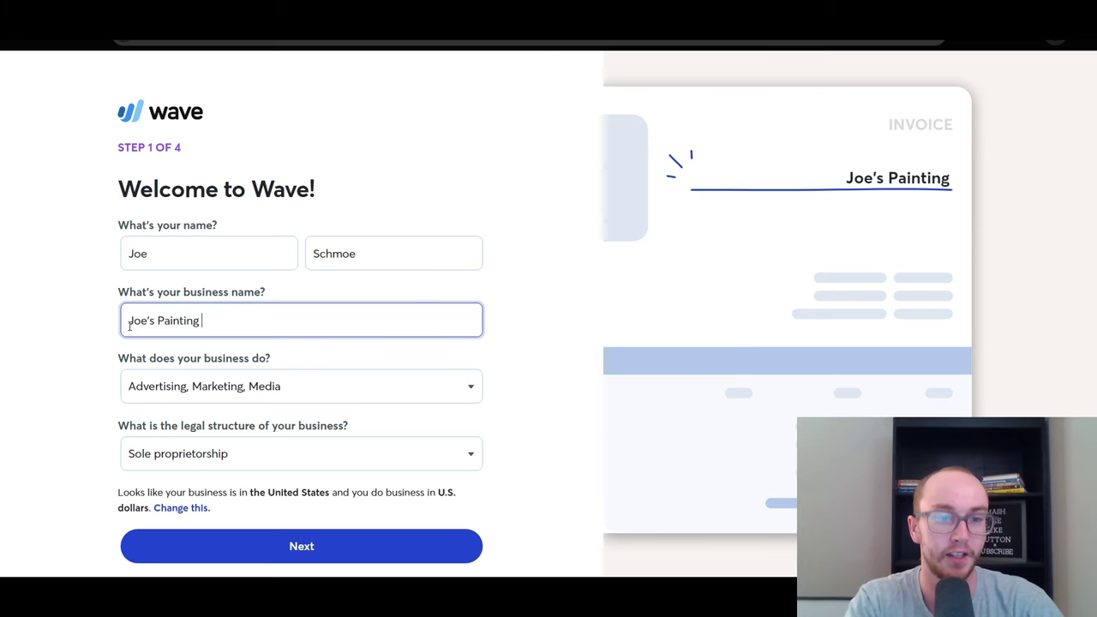
type(" Services")
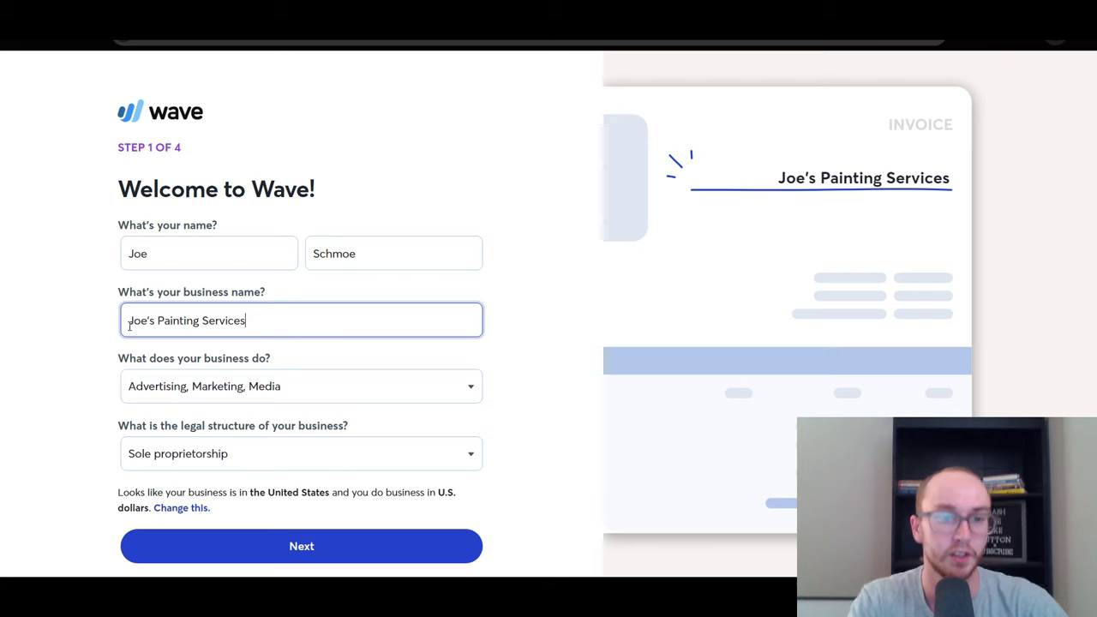
Step: Look through the available business types and choose Advertising, Marketing, Media as what the business does
left_click(103, 311)
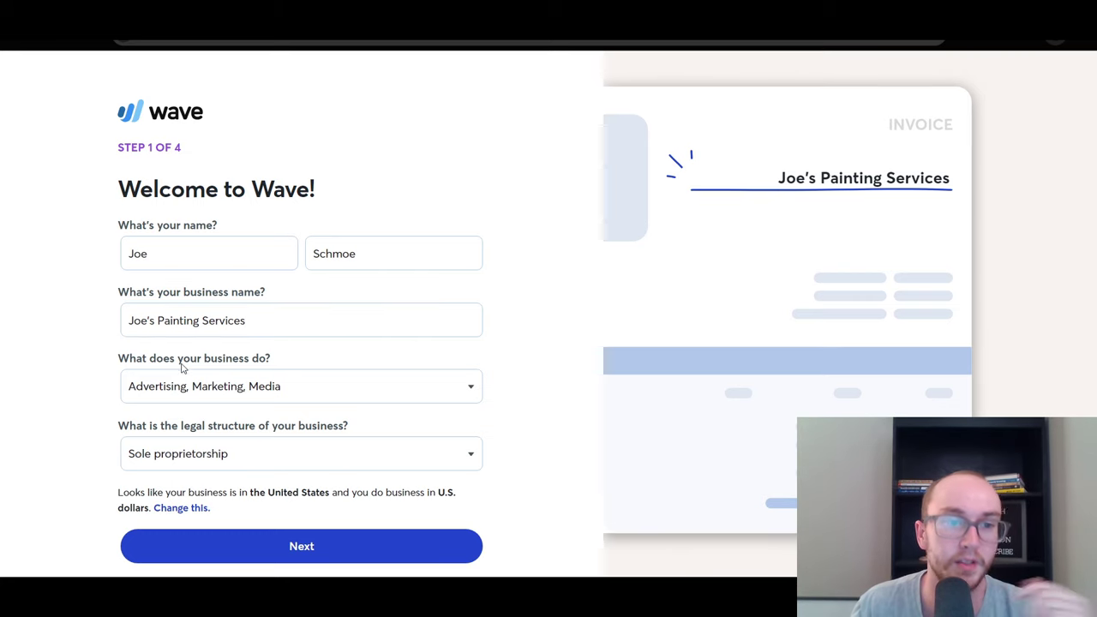
left_click(277, 391)
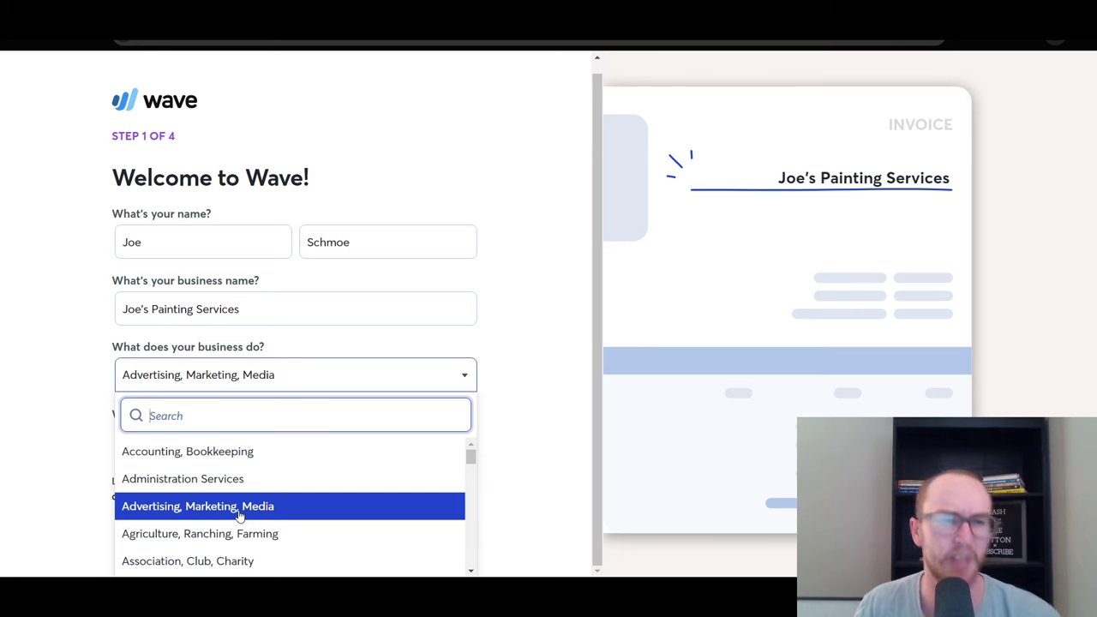
scroll(257, 526, "down", 3)
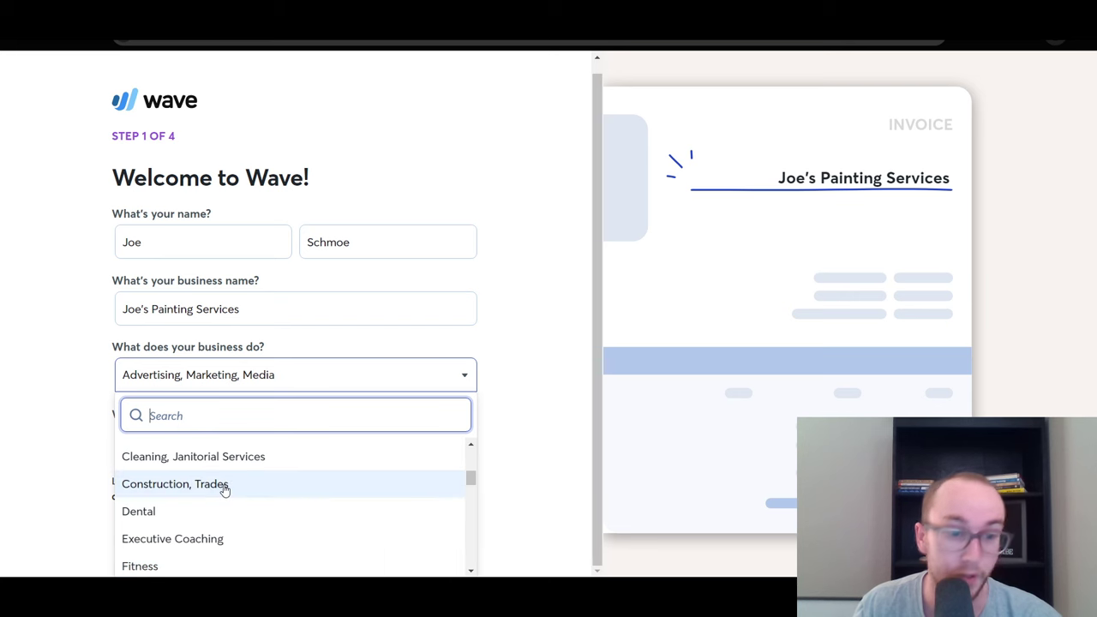
scroll(232, 521, "down", 2)
scroll(317, 516, "down", 2)
scroll(318, 514, "down", 6)
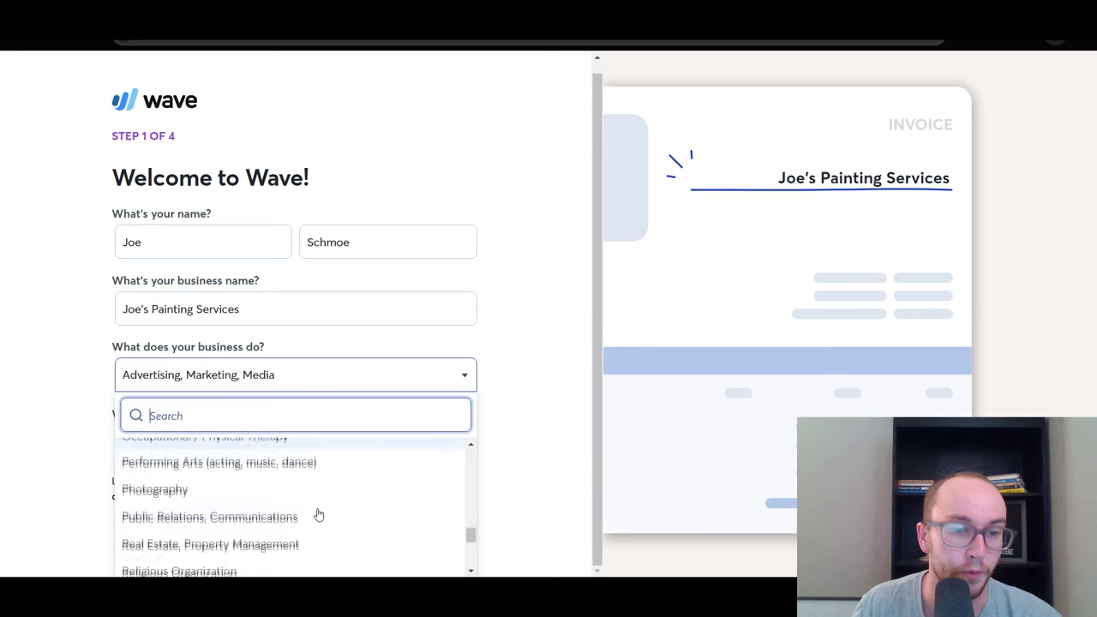
scroll(317, 514, "down", 2)
scroll(318, 531, "up", 1)
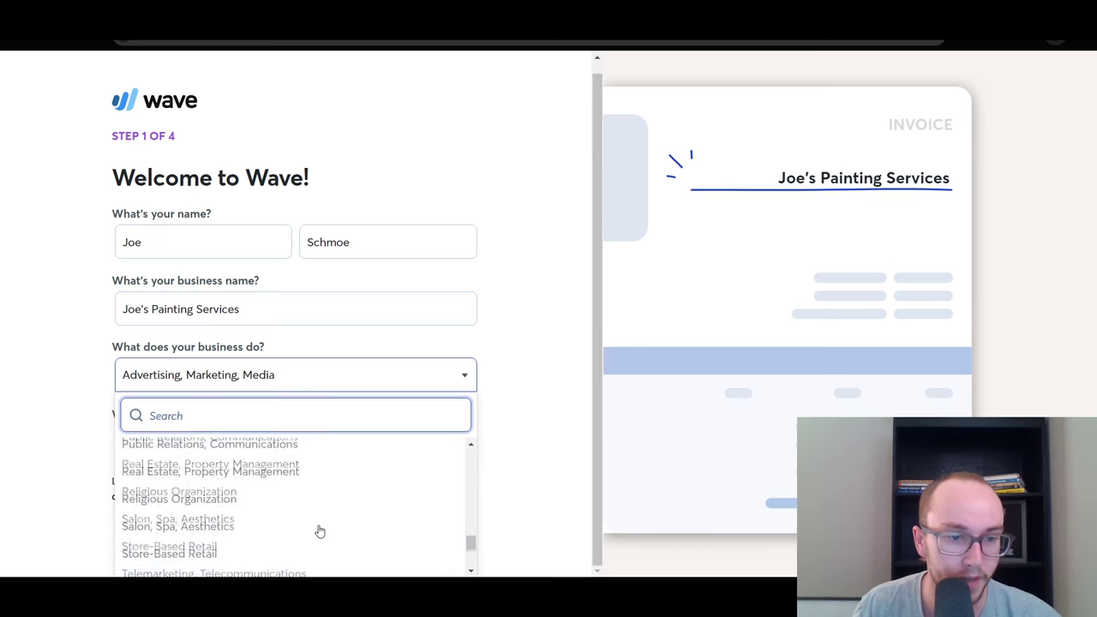
scroll(317, 529, "down", 3)
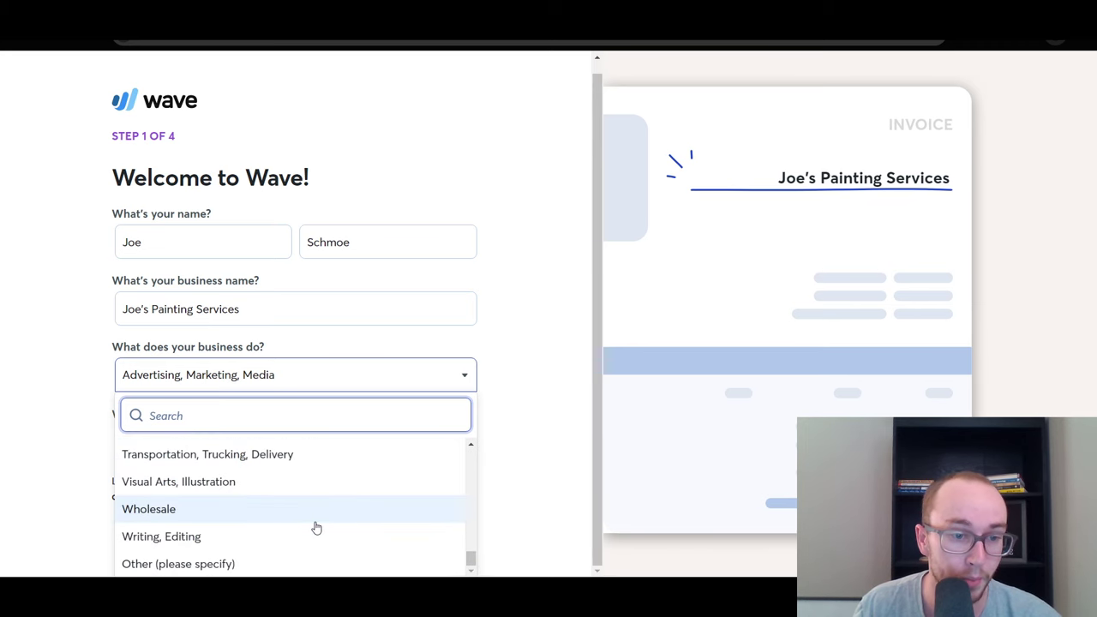
scroll(306, 552, "up", 1)
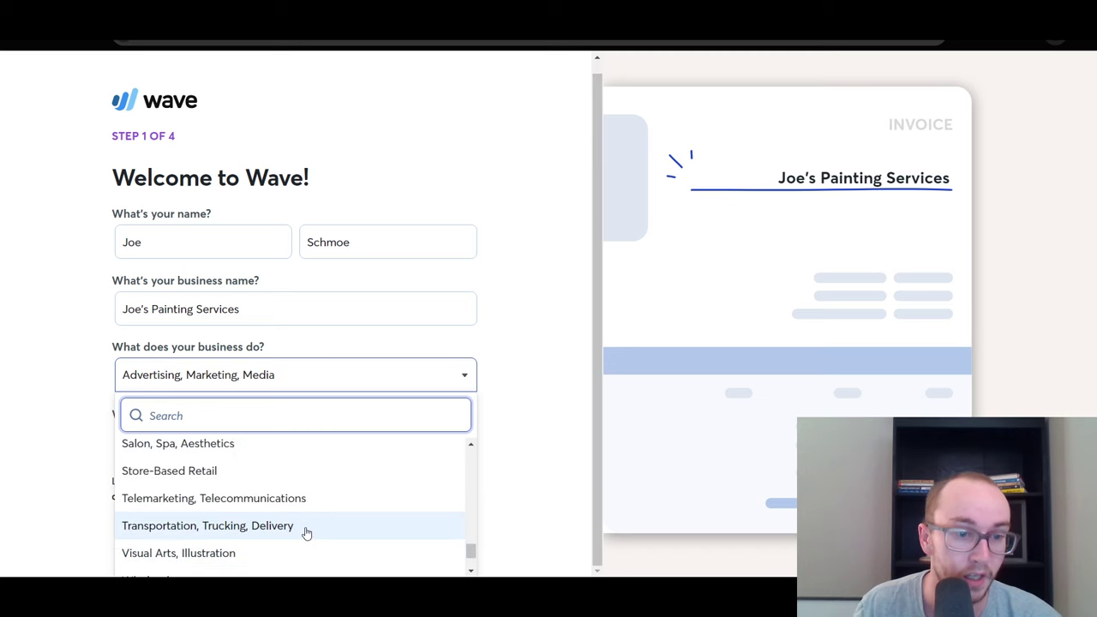
scroll(307, 532, "down", 1)
scroll(306, 529, "up", 3)
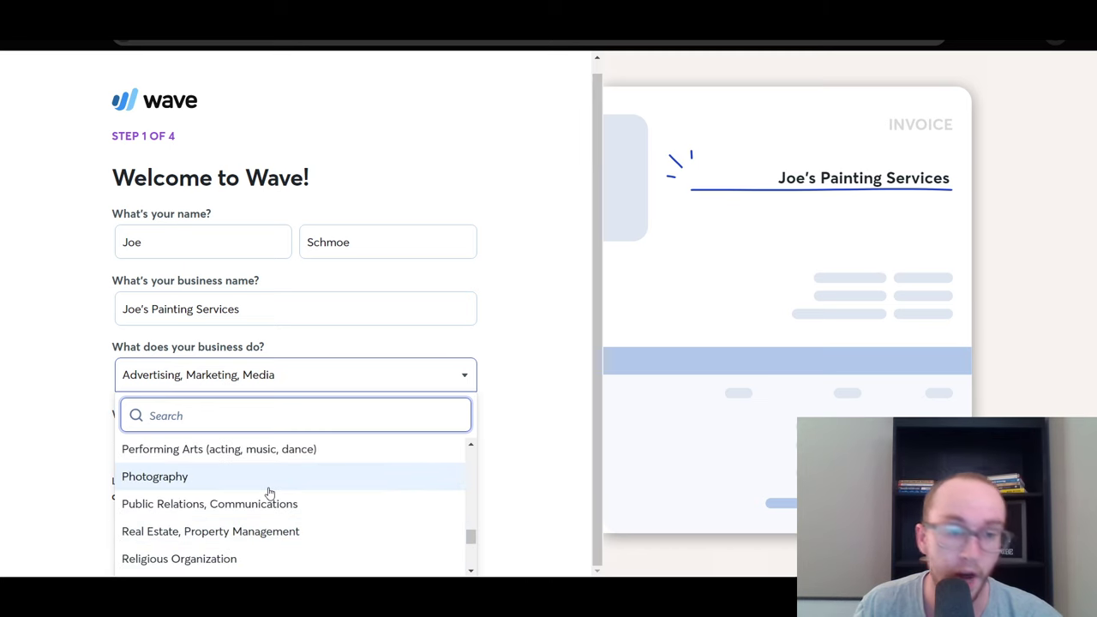
scroll(259, 486, "up", 1)
scroll(266, 514, "up", 3)
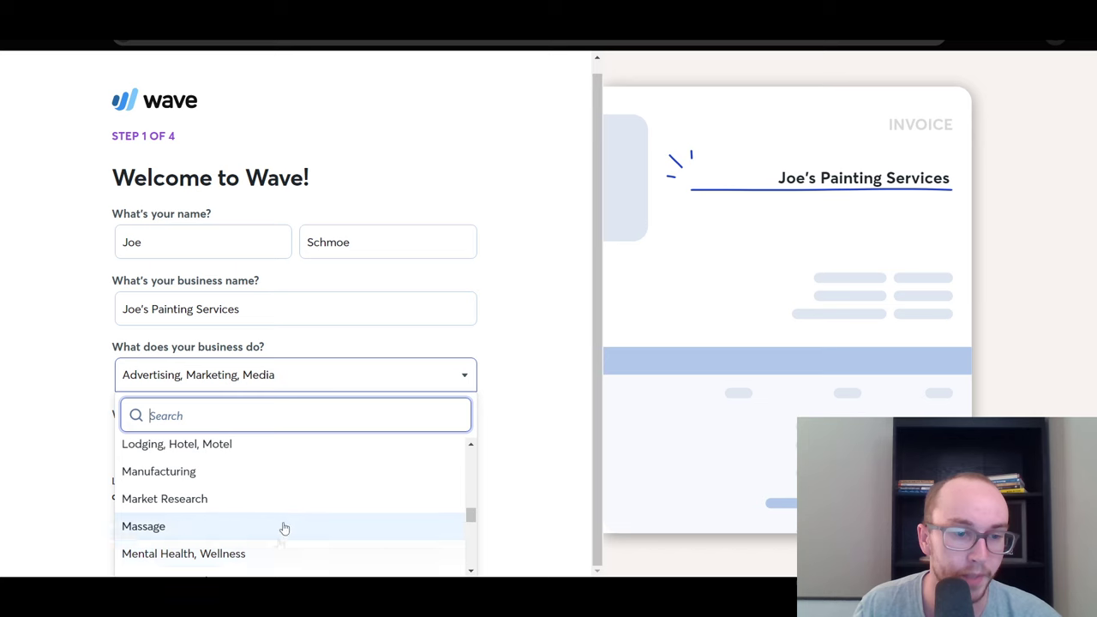
scroll(283, 531, "up", 3)
scroll(289, 514, "up", 2)
scroll(380, 525, "up", 3)
scroll(356, 518, "up", 4)
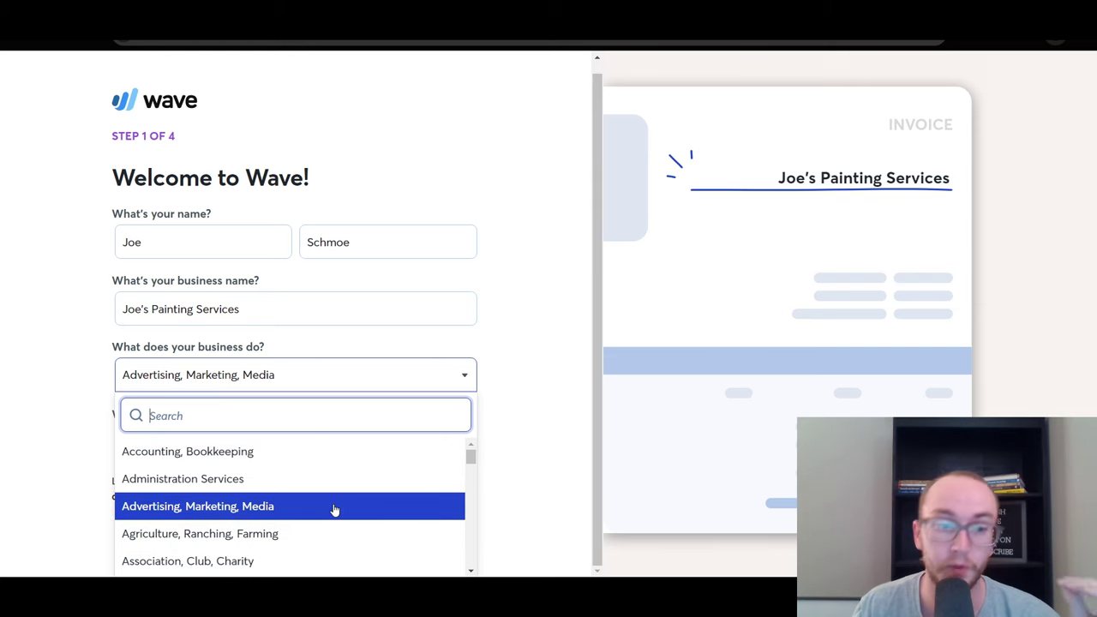
scroll(263, 455, "up", 1)
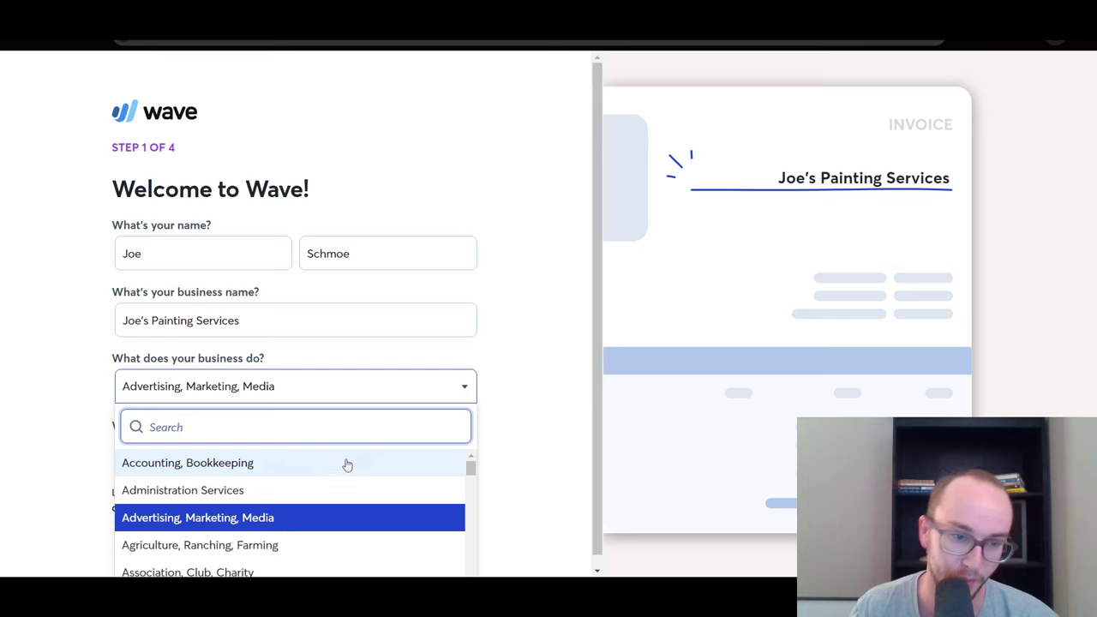
scroll(343, 467, "down", 2)
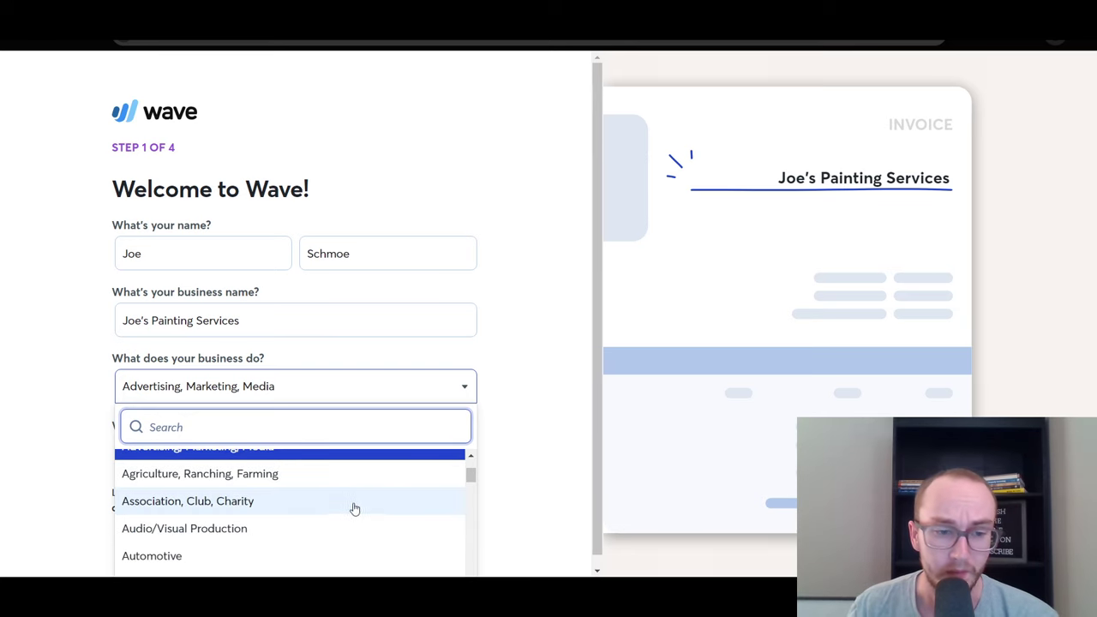
scroll(354, 509, "up", 2)
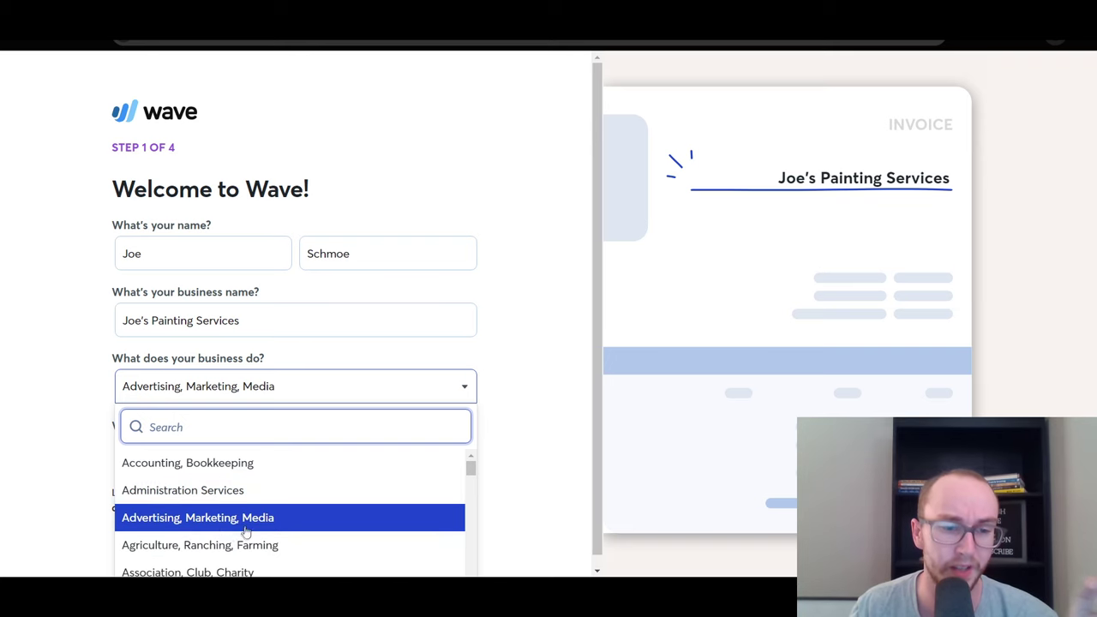
left_click(292, 520)
left_click(83, 344)
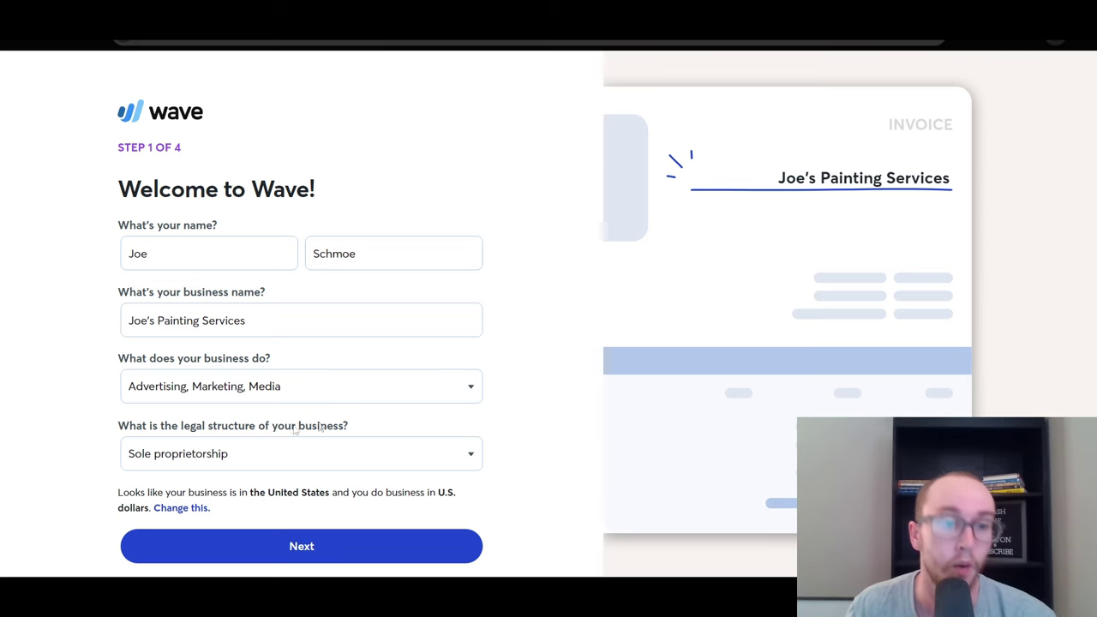
Step: Review the legal structure choices, keep Sole proprietorship and continue to the second setup step
left_click(330, 449)
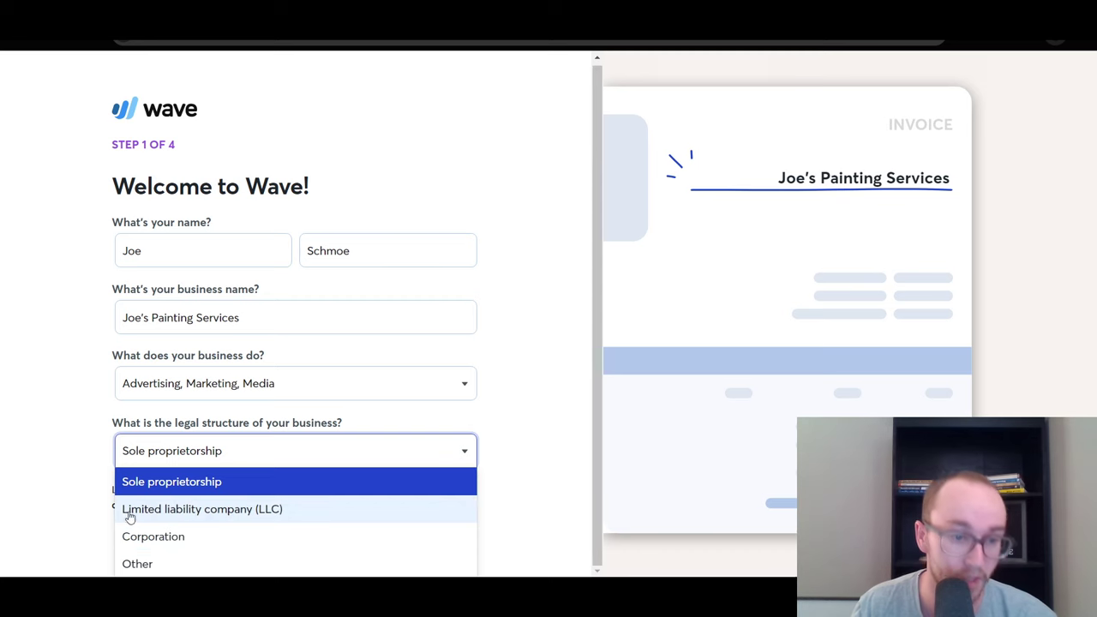
left_click(95, 461)
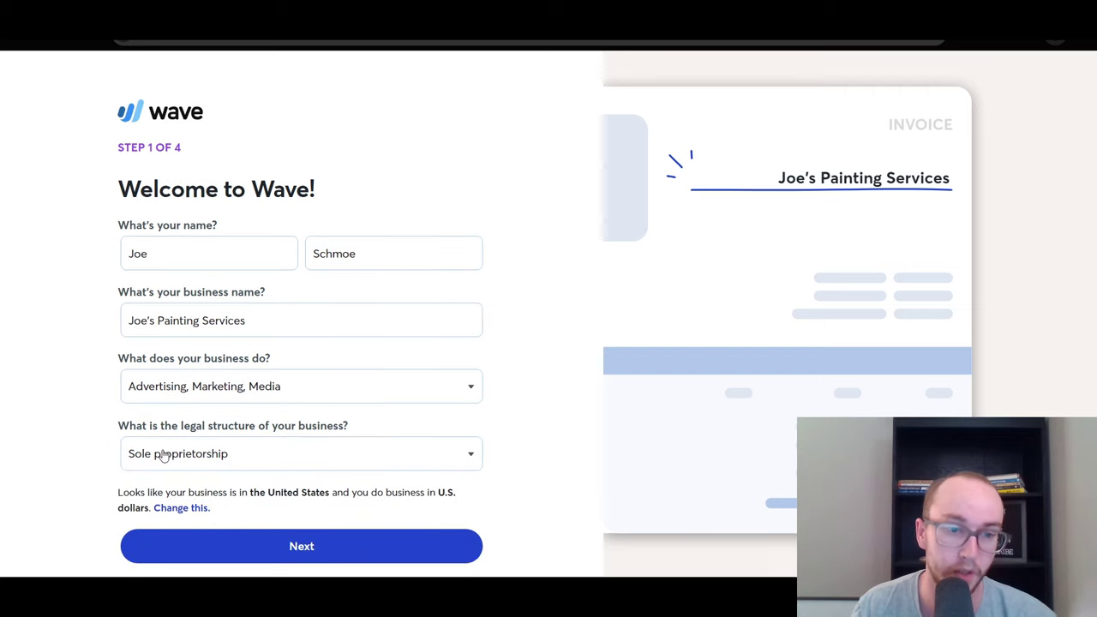
left_click(295, 458)
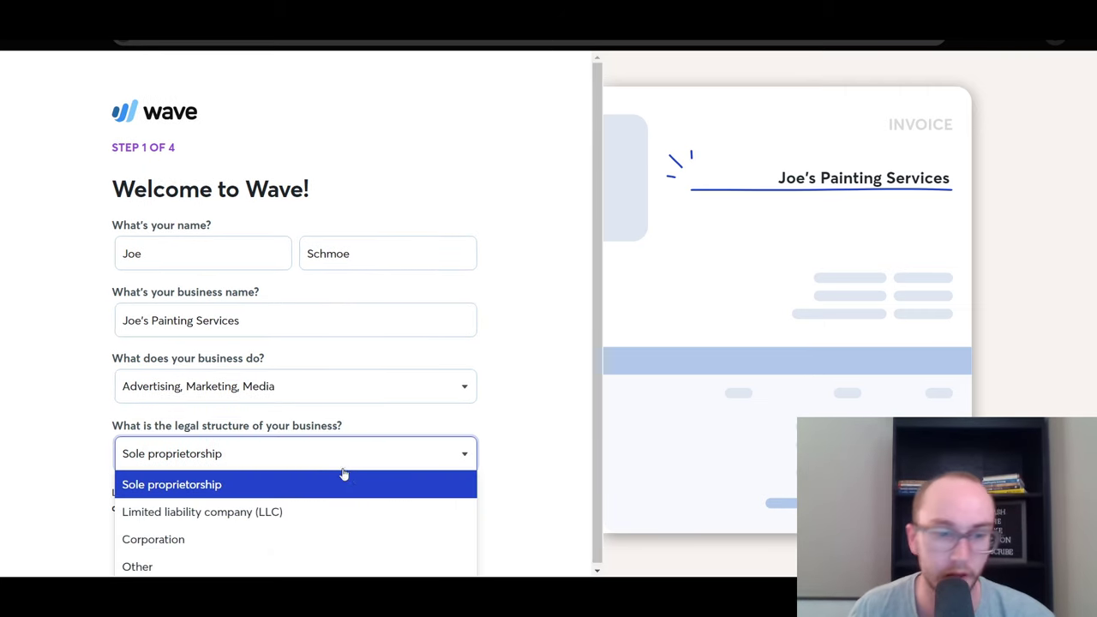
left_click(509, 454)
left_click(403, 544)
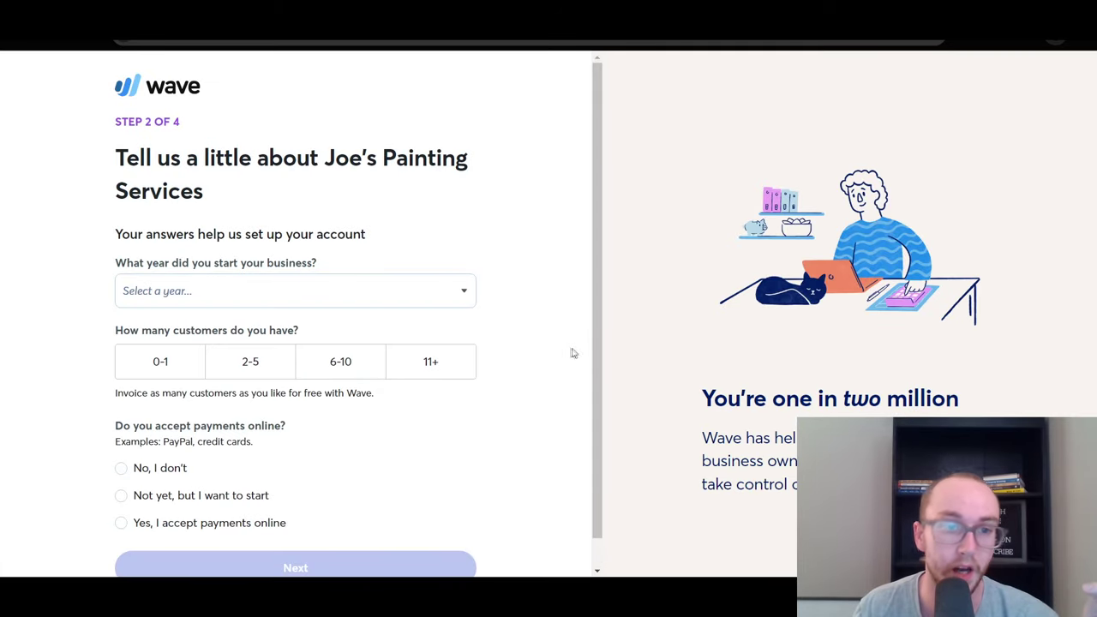
Step: Set the business start year to 2020 and the number of customers to 2-5
left_click(282, 292)
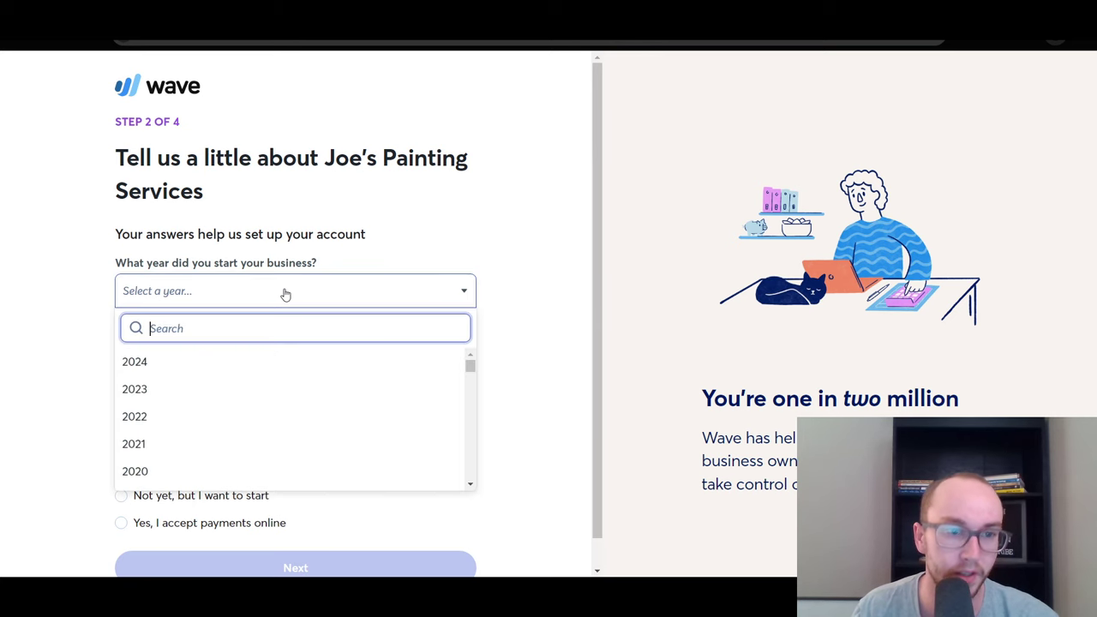
left_click(279, 469)
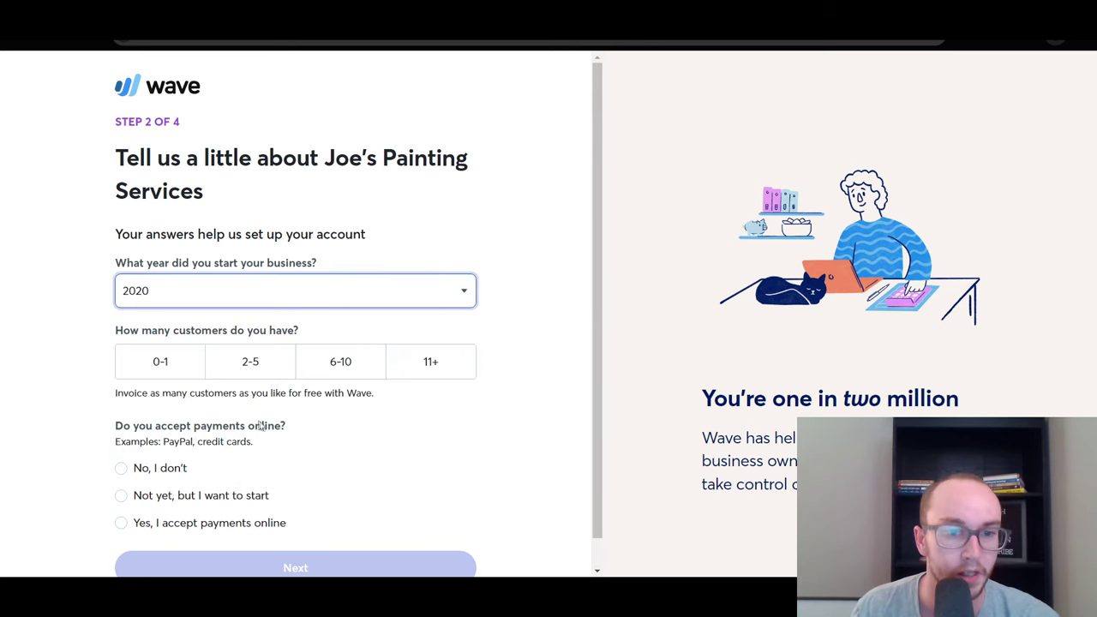
left_click(194, 412)
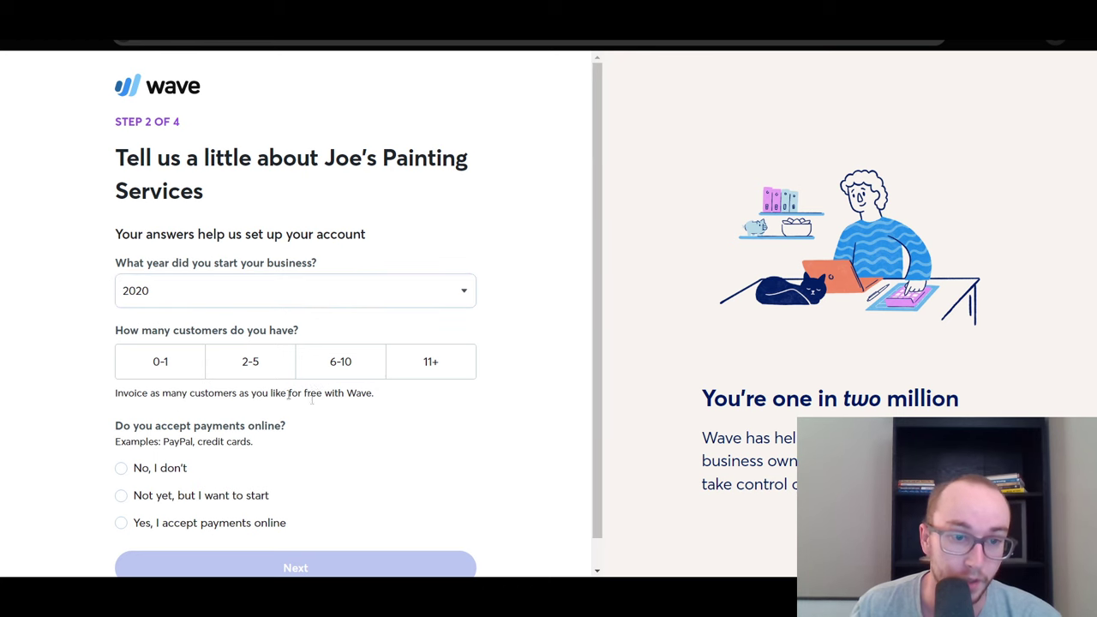
left_click(416, 371)
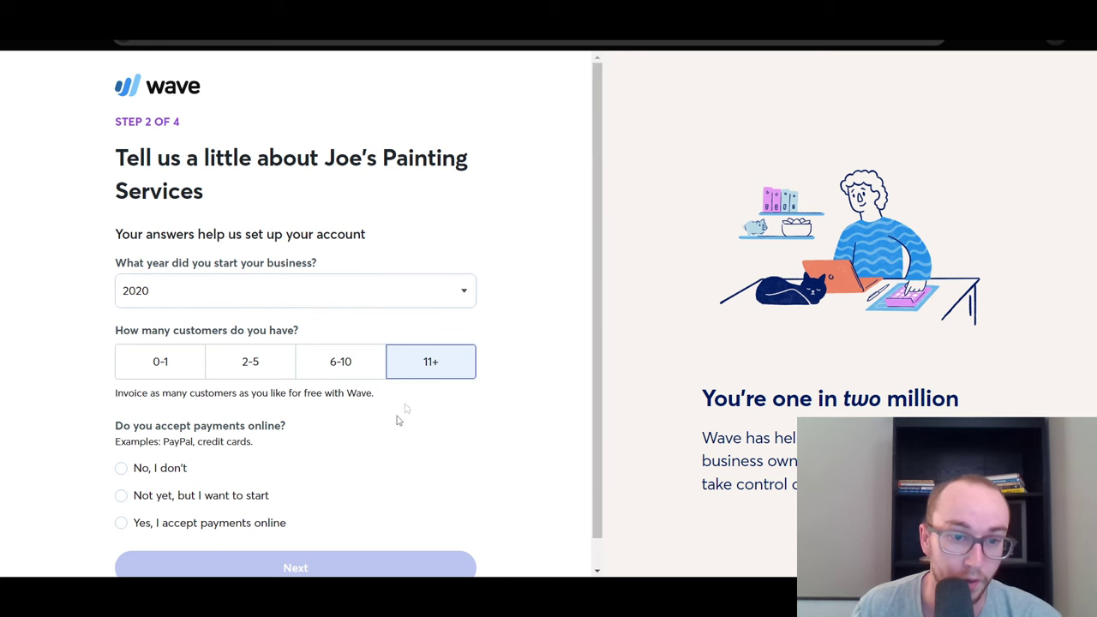
scroll(306, 482, "down", 1)
left_click(287, 341)
left_click(336, 417)
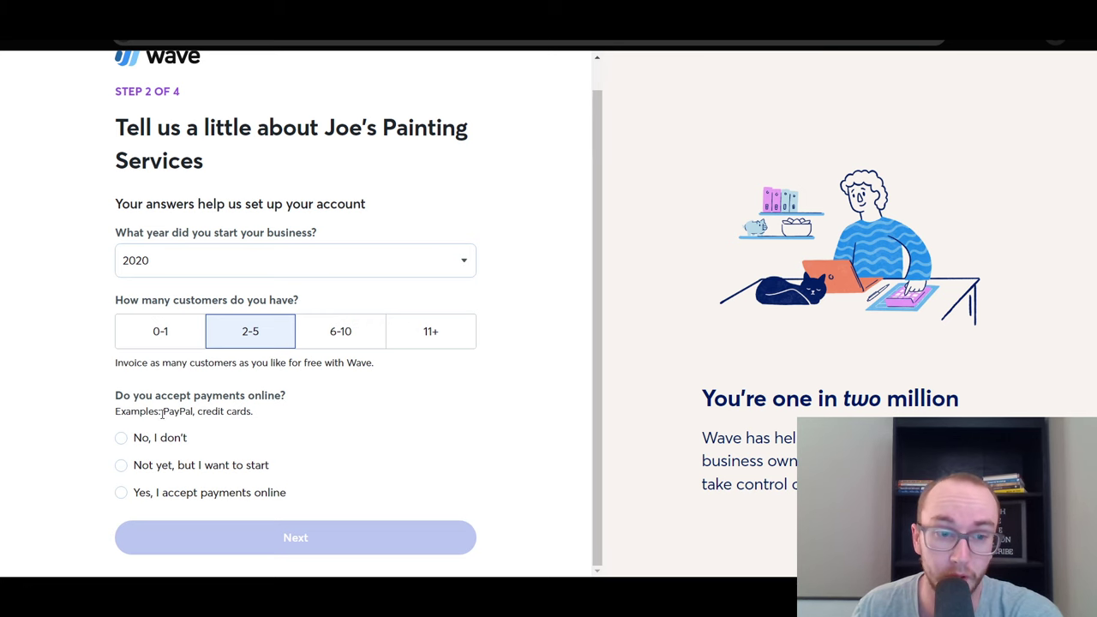
Step: Read the online payment examples, answer "No, I don't" to accepting payments online, and continue to the third setup step
left_click_drag(162, 413, 198, 412)
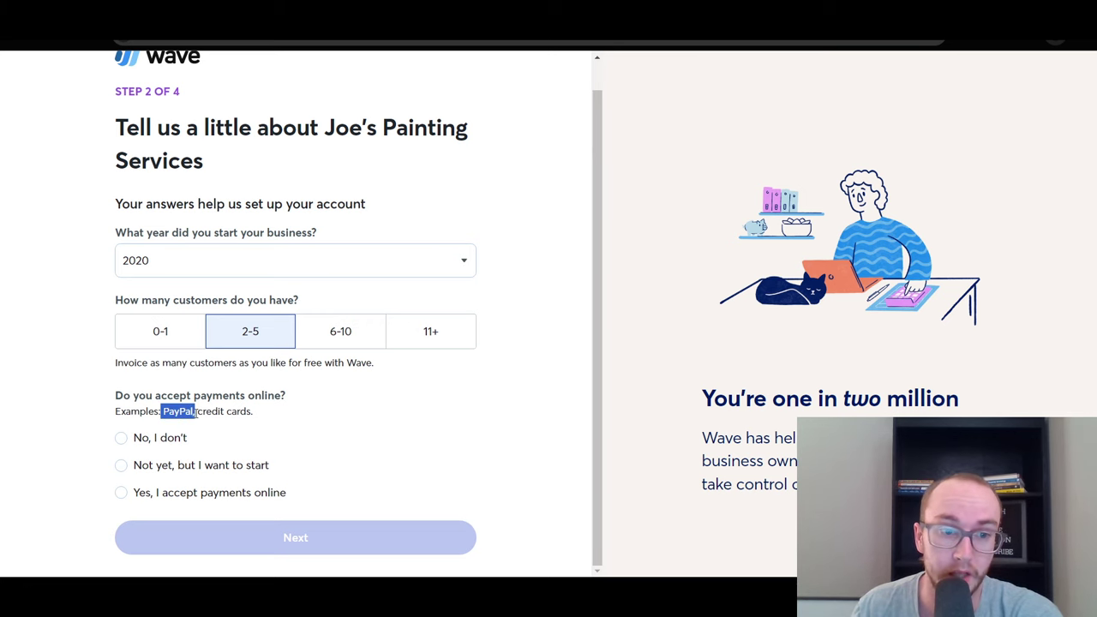
left_click(190, 416)
left_click_drag(165, 413, 250, 413)
left_click(198, 418)
left_click(203, 413)
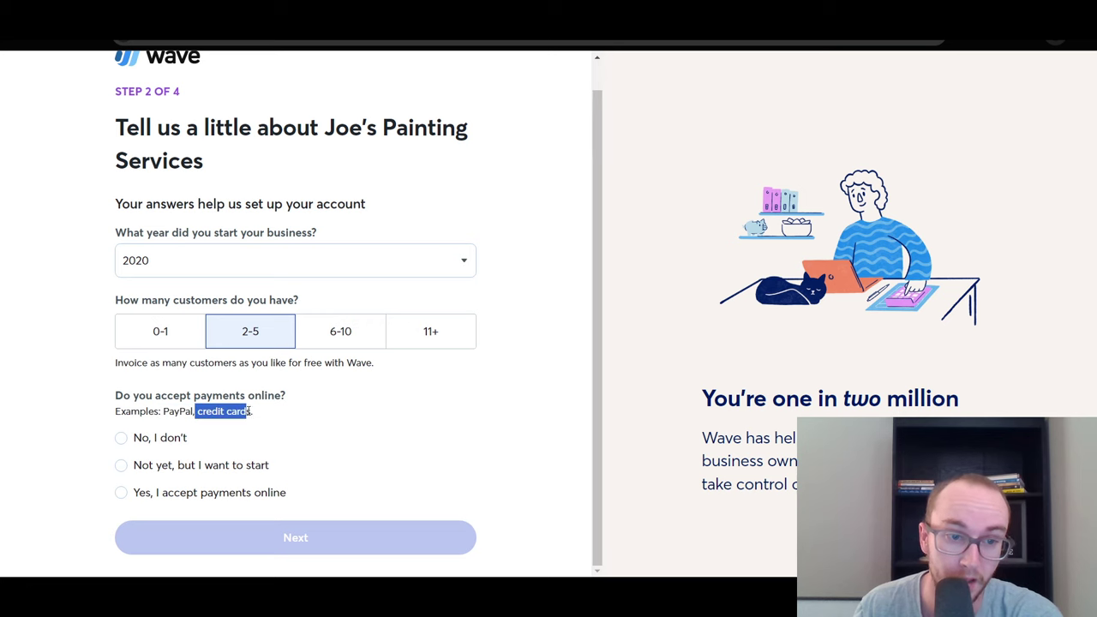
left_click(263, 421)
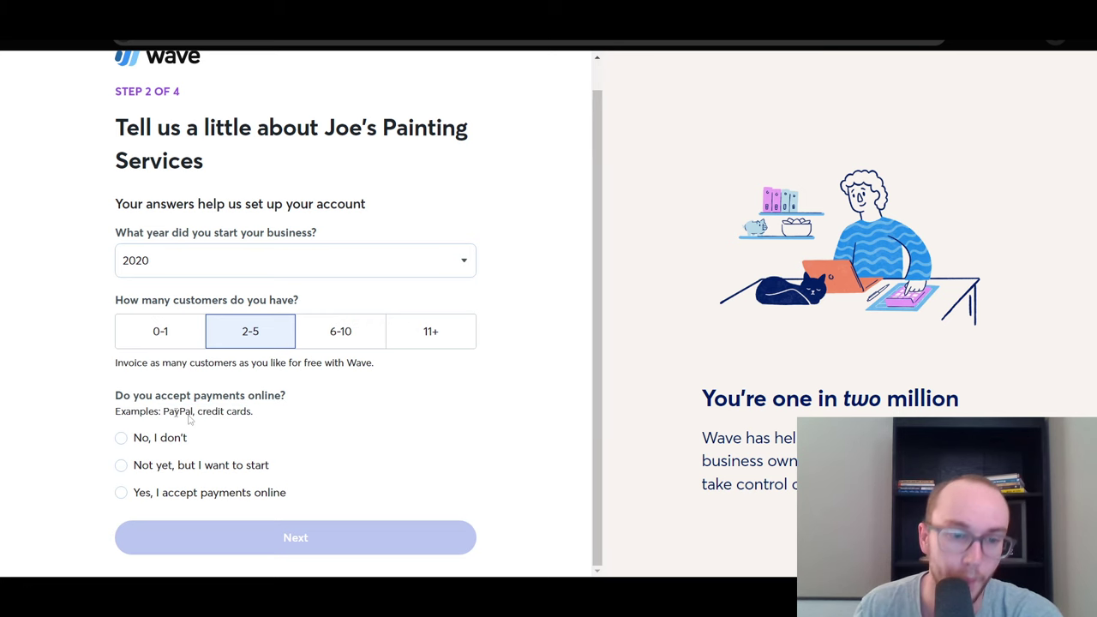
left_click(181, 444)
left_click(248, 535)
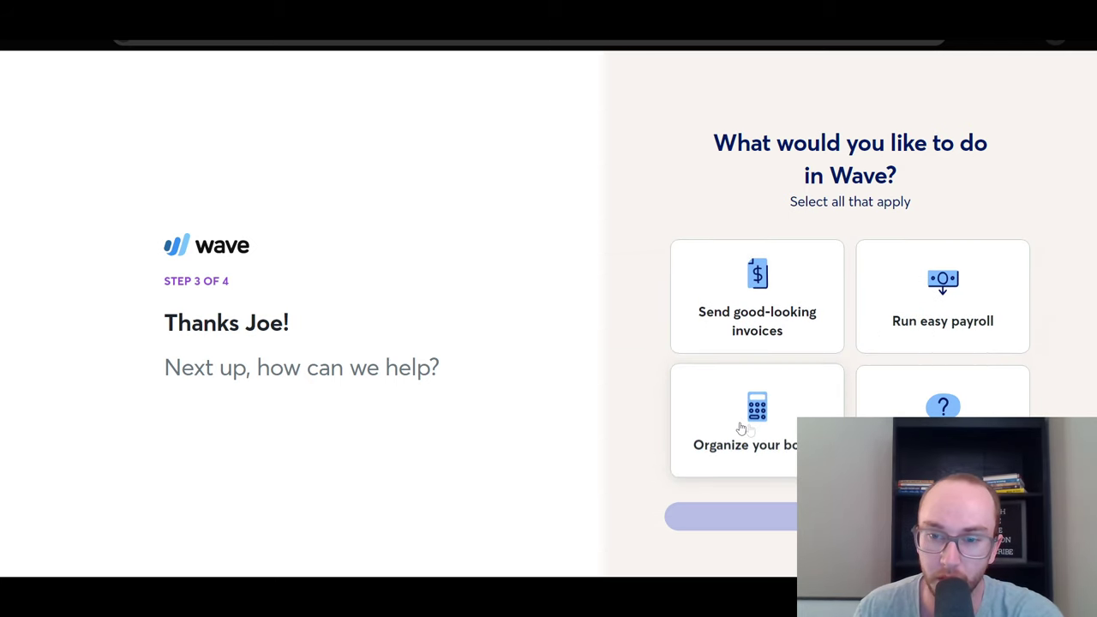
Step: Choose "Organize your books" as what to do in Wave and continue to the plan selection
left_click(713, 428)
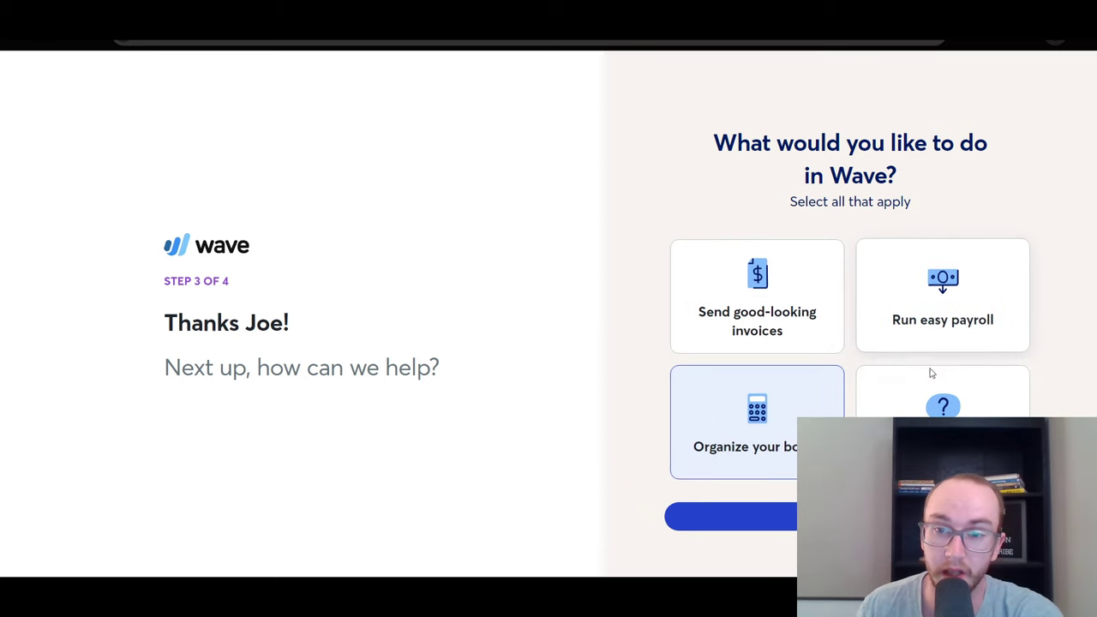
left_click(740, 523)
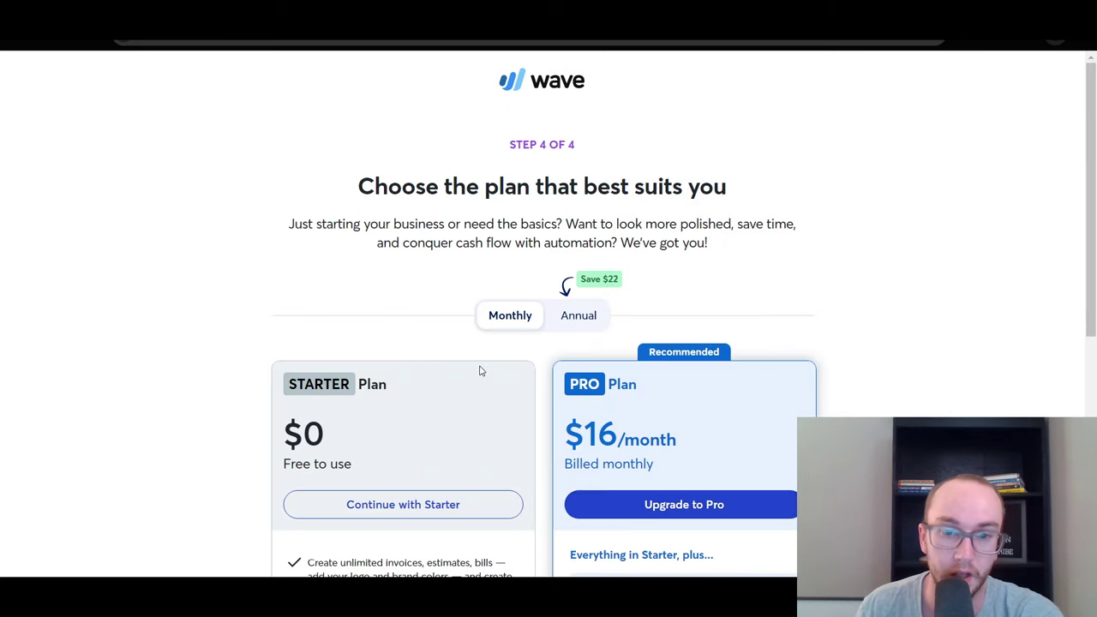
Step: Compare the features and prices of the Starter and Pro plans, including the Starter plan's online payment fees
scroll(478, 370, "down", 2)
scroll(414, 228, "up", 2)
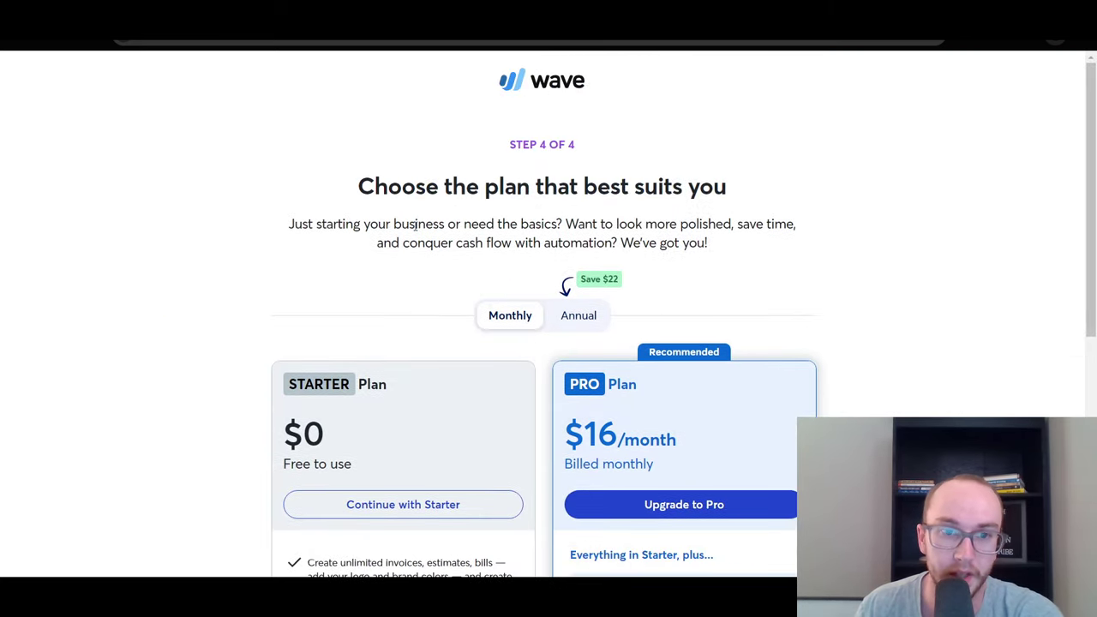
scroll(414, 226, "down", 4)
scroll(426, 242, "up", 1)
scroll(429, 228, "down", 1)
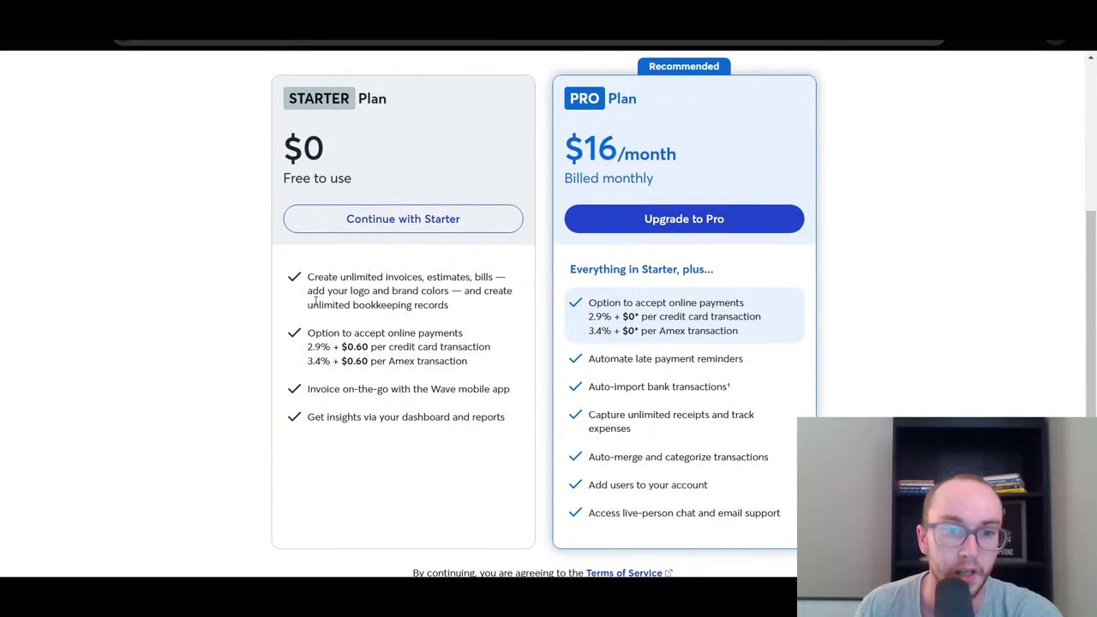
left_click_drag(309, 349, 332, 348)
left_click(485, 370)
left_click(306, 347)
left_click(333, 348)
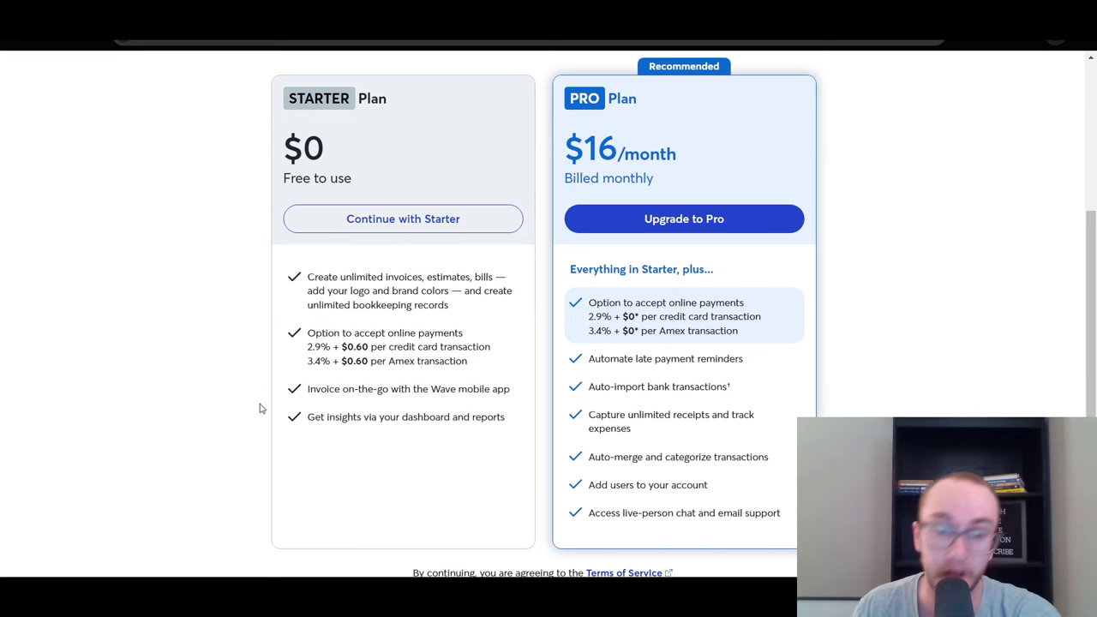
scroll(257, 410, "up", 1)
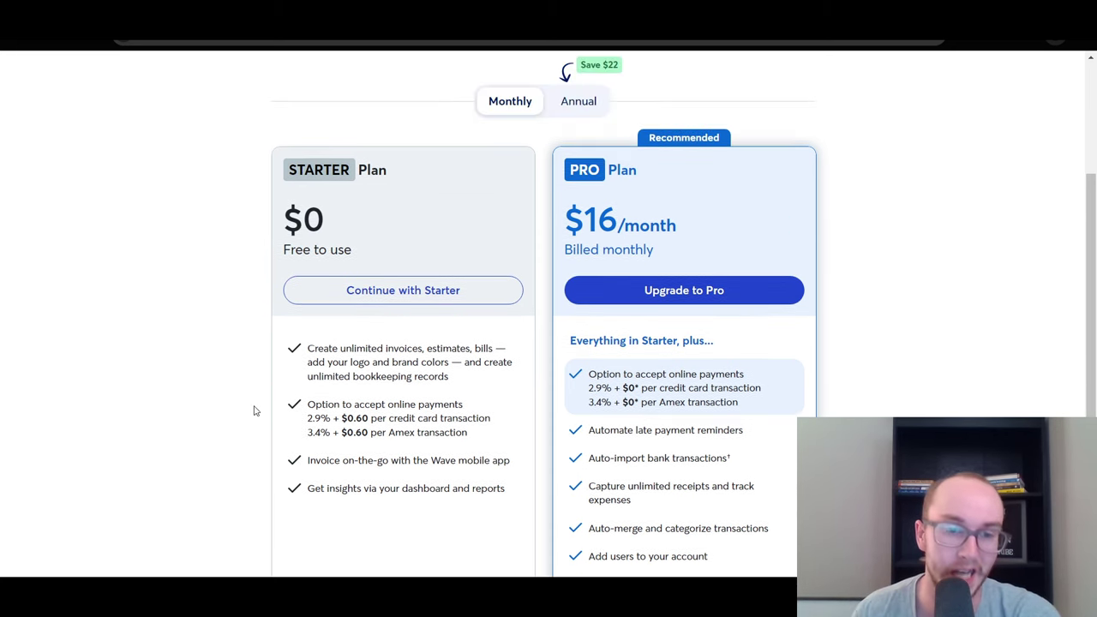
scroll(250, 416, "up", 1)
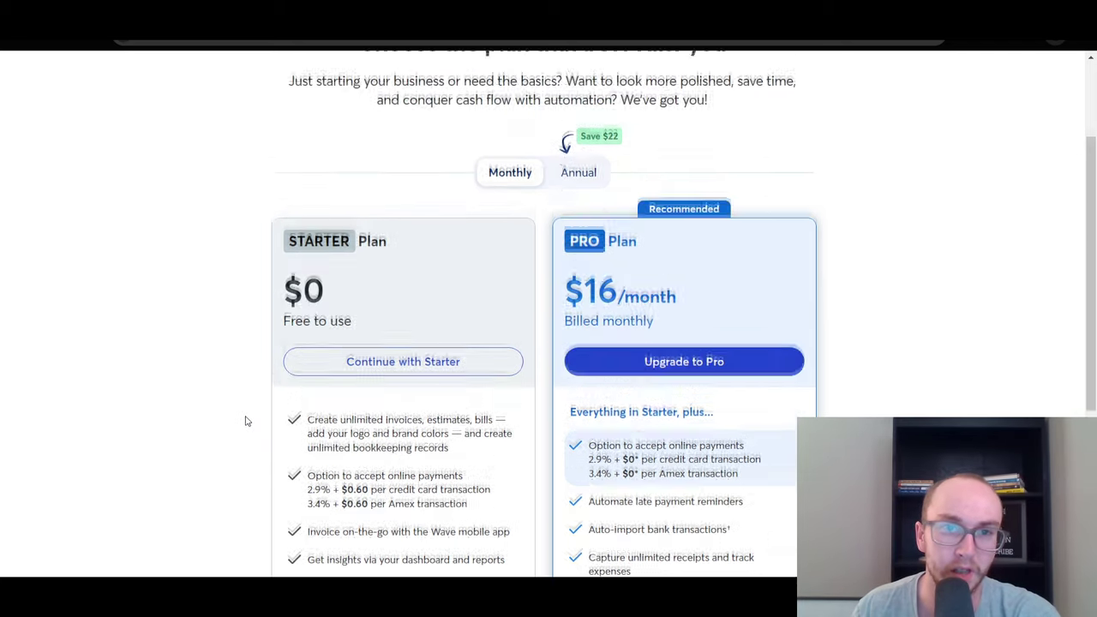
scroll(246, 420, "down", 1)
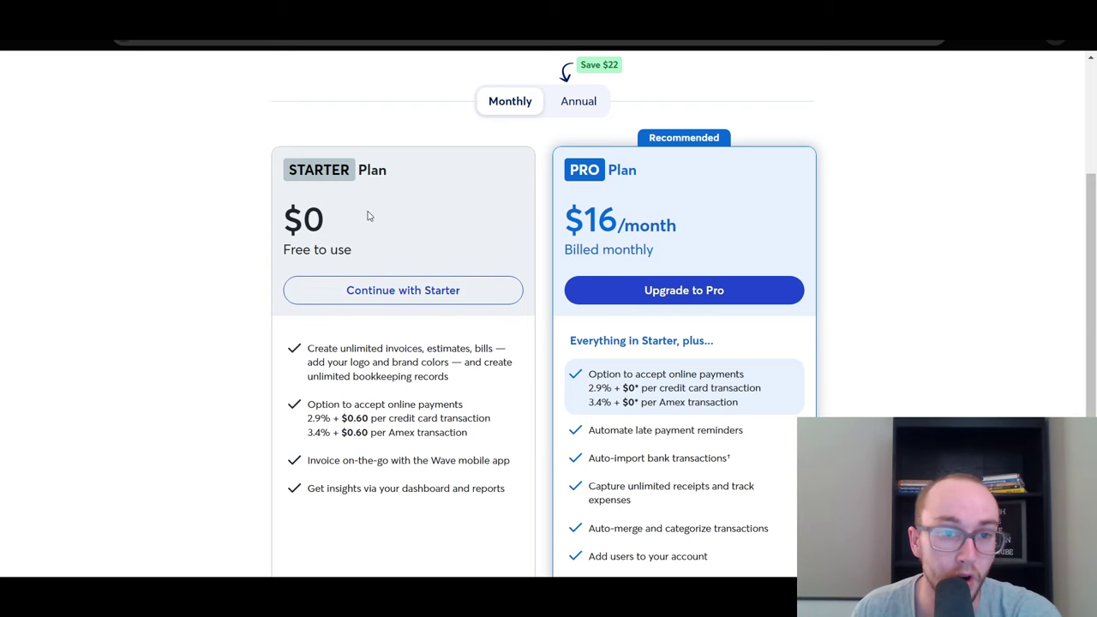
Step: Read the Starter plan's price and its invoicing, estimate, bill and bookkeeping features
left_click_drag(279, 171, 393, 175)
left_click(392, 174)
left_click_drag(285, 219, 366, 260)
left_click(366, 260)
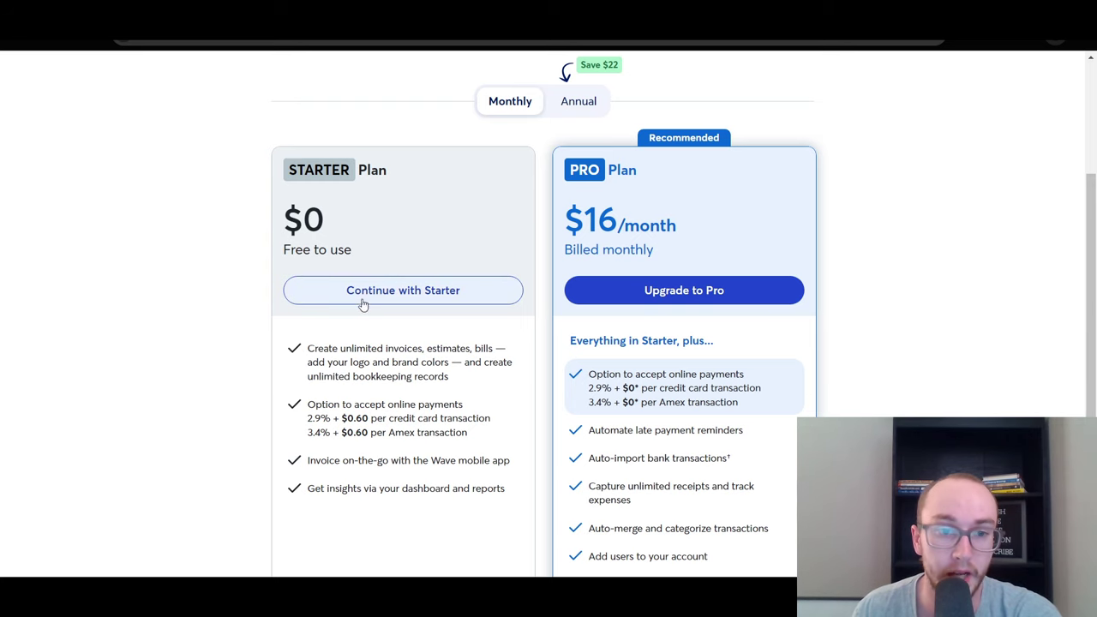
left_click_drag(339, 351, 399, 364)
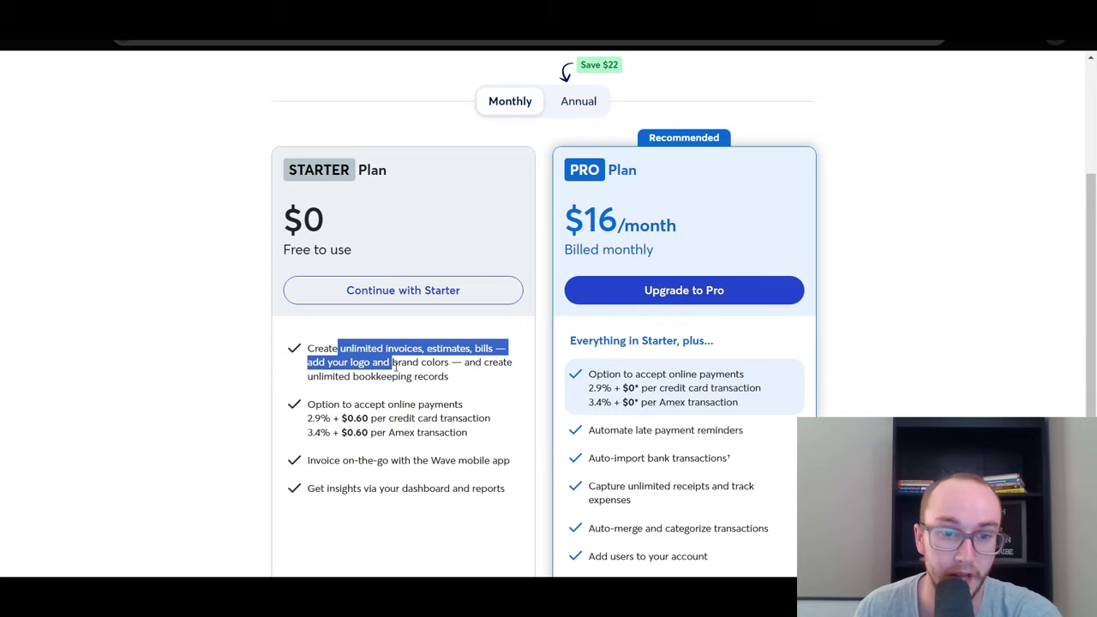
left_click(493, 377)
left_click_drag(493, 377, 506, 362)
left_click(493, 401)
scroll(493, 400, "down", 1)
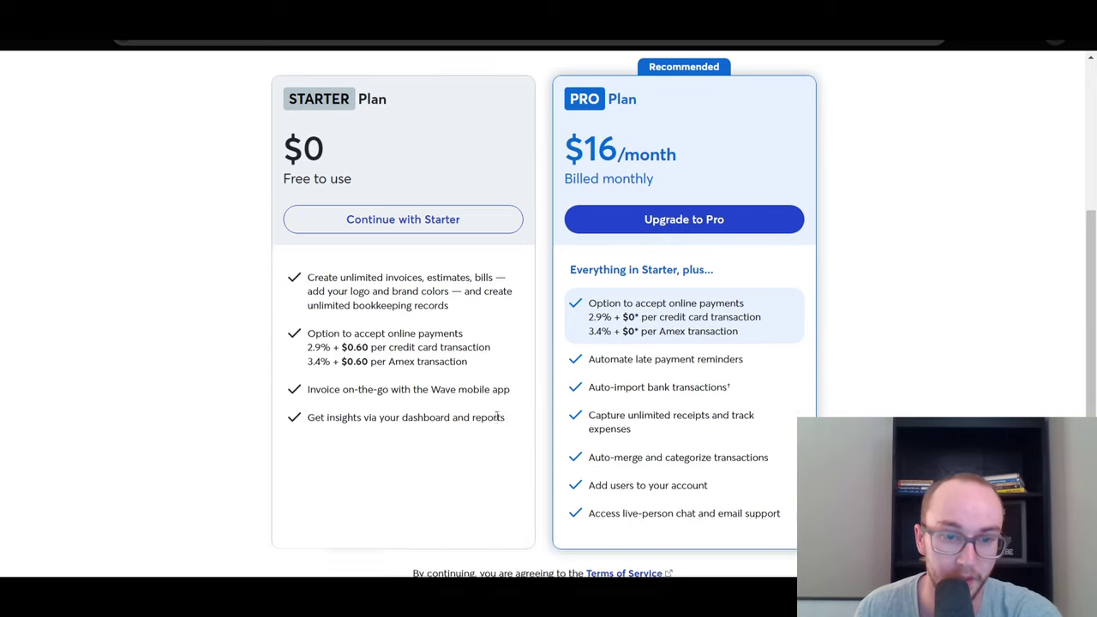
Step: Compare the remaining Starter and Pro plan features and check the Pro plan's annual and monthly pricing
scroll(431, 492, "up", 1)
scroll(362, 461, "down", 2)
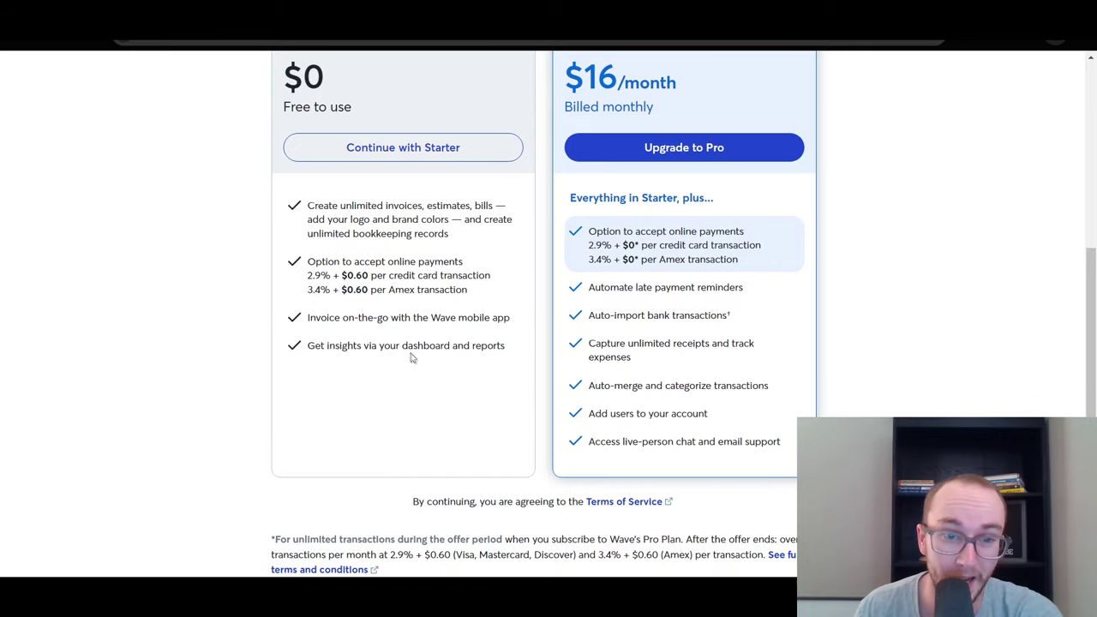
scroll(452, 478, "down", 1)
scroll(449, 457, "up", 3)
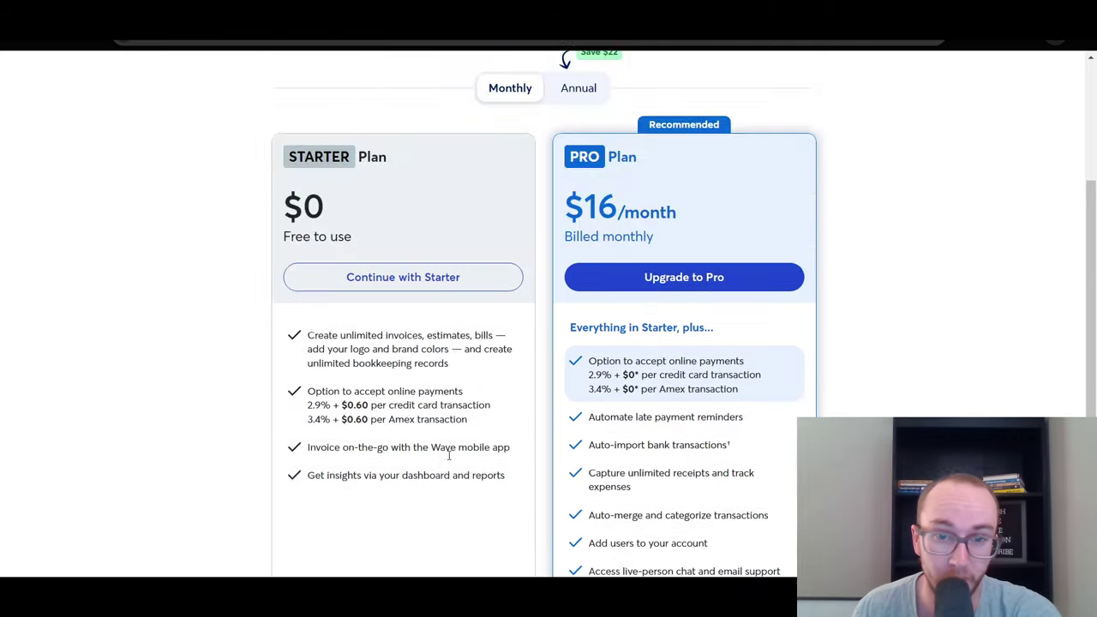
scroll(452, 458, "up", 3)
scroll(481, 367, "down", 2)
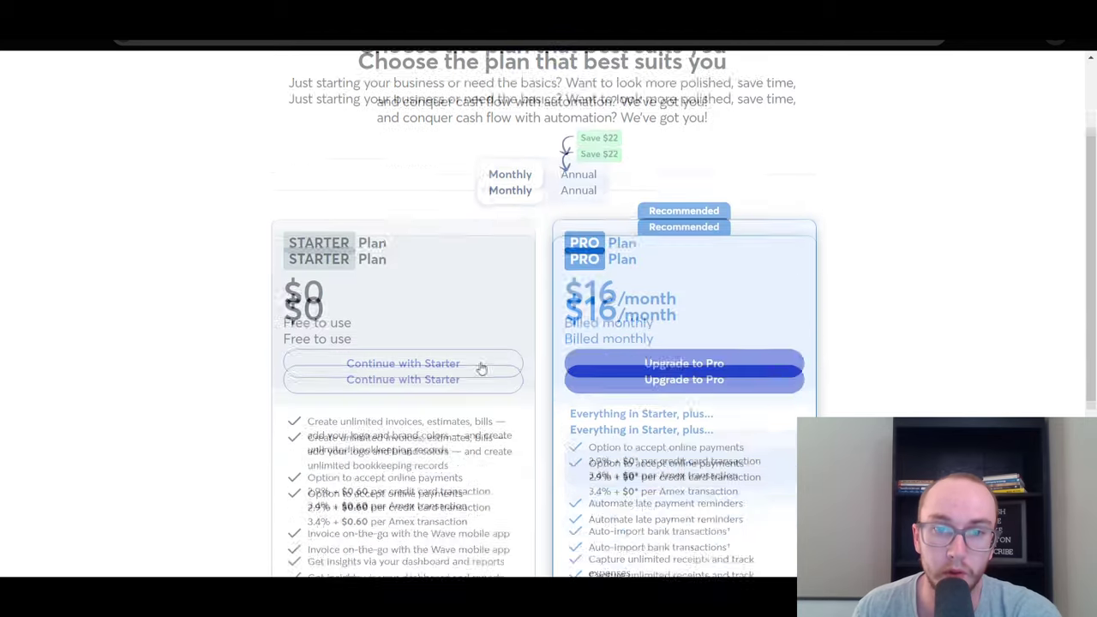
scroll(643, 257, "down", 1)
left_click(579, 101)
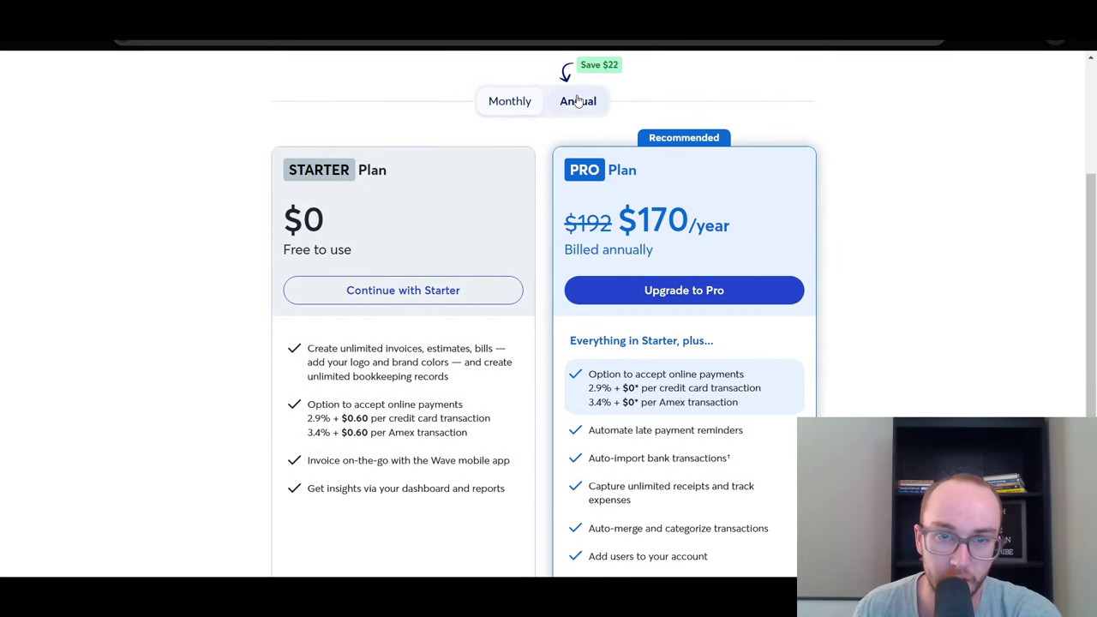
left_click(511, 102)
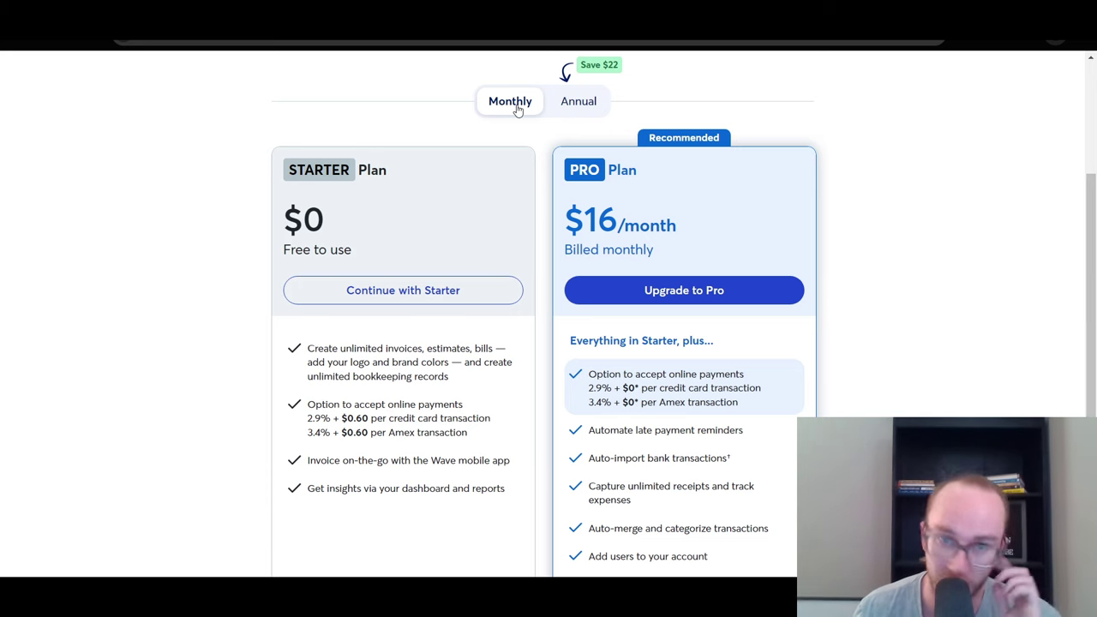
left_click(549, 109)
left_click(512, 114)
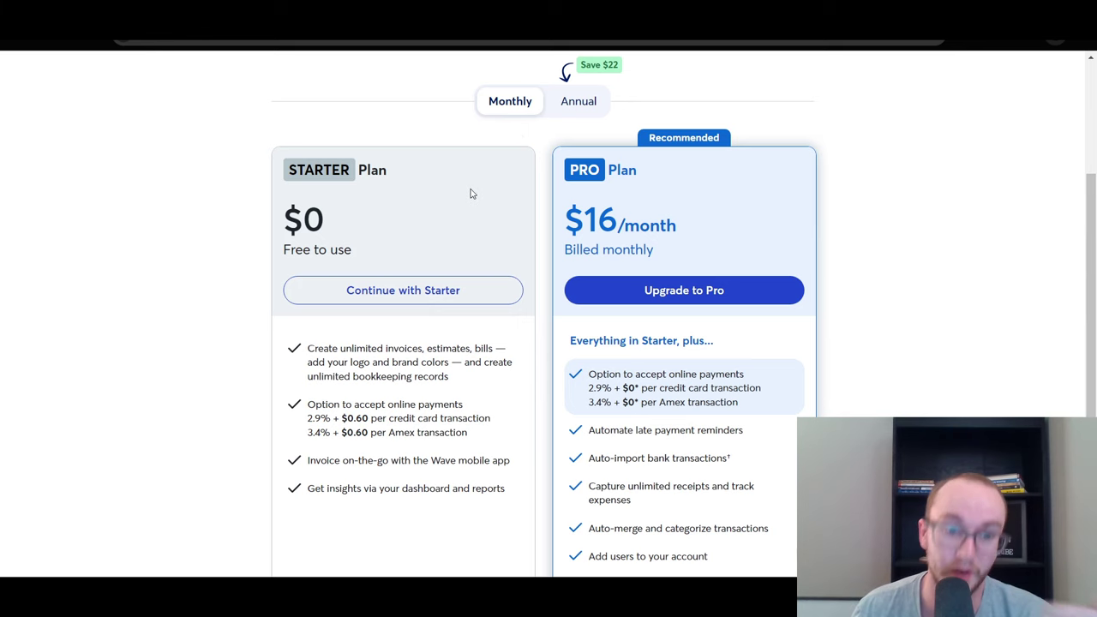
Step: Continue with the Starter plan on monthly billing and submit the phone number page that secures the account
left_click(367, 282)
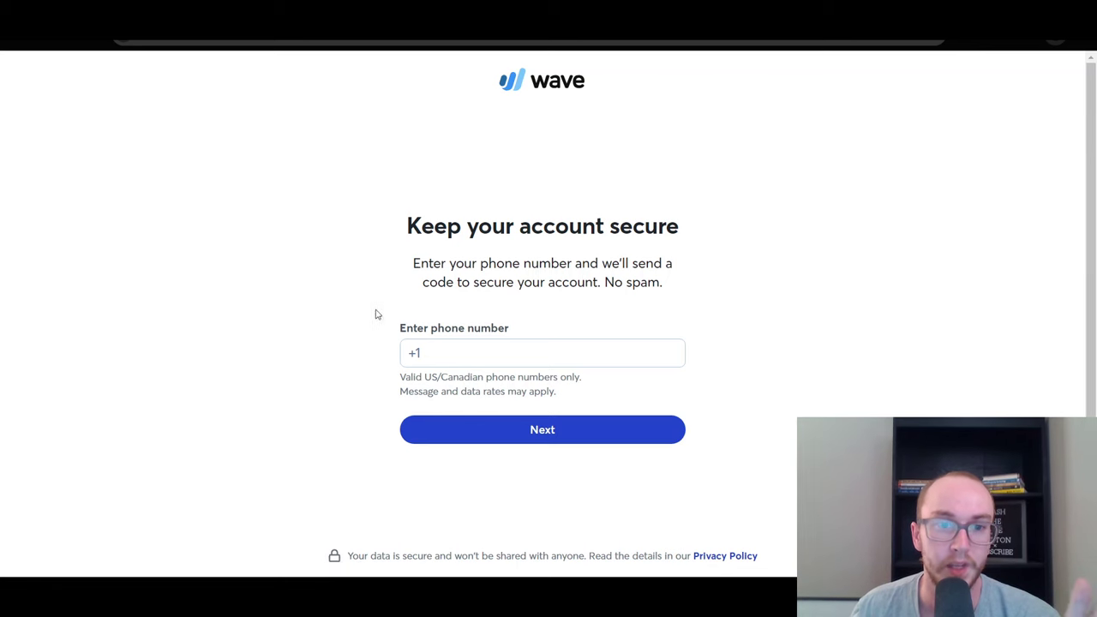
left_click(588, 435)
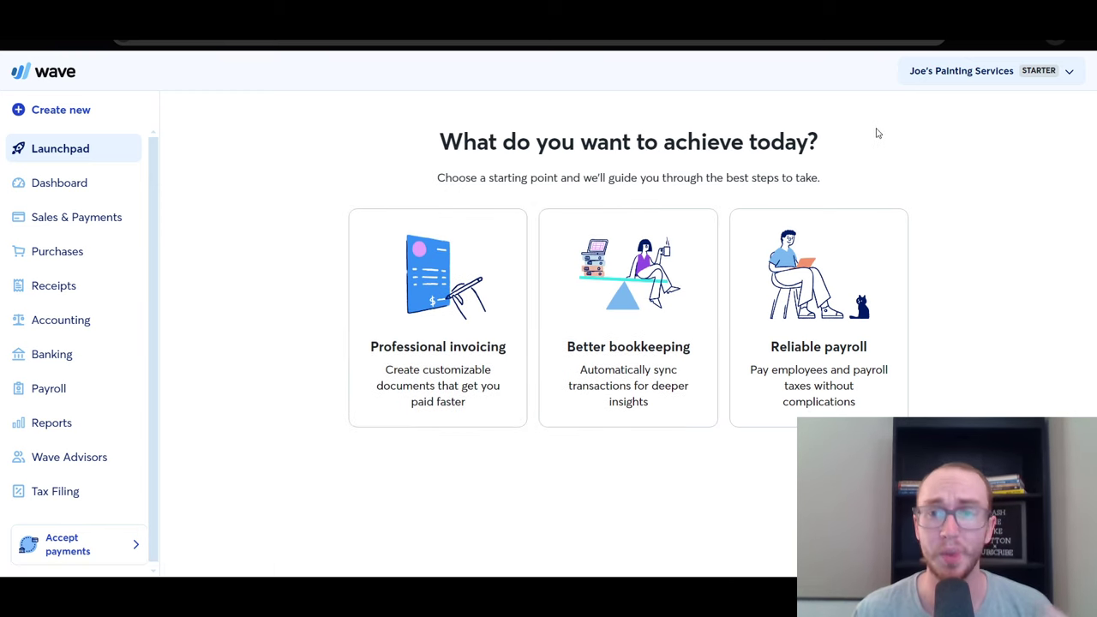
Step: Look through the business account options and the businesses available to switch to, and close the list
left_click(931, 77)
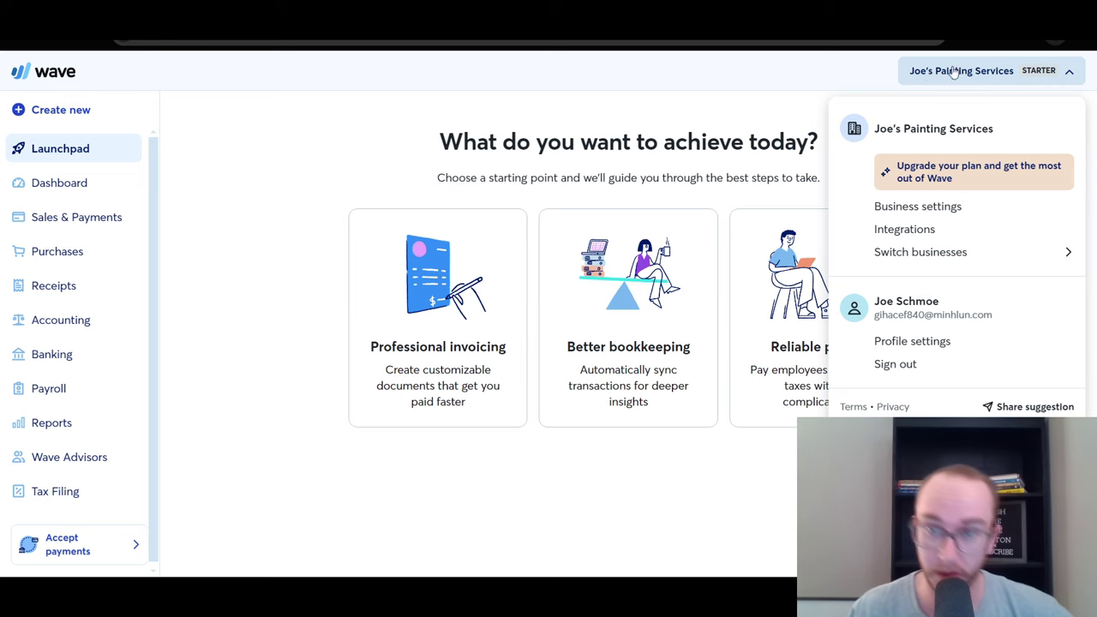
left_click(940, 75)
left_click(940, 74)
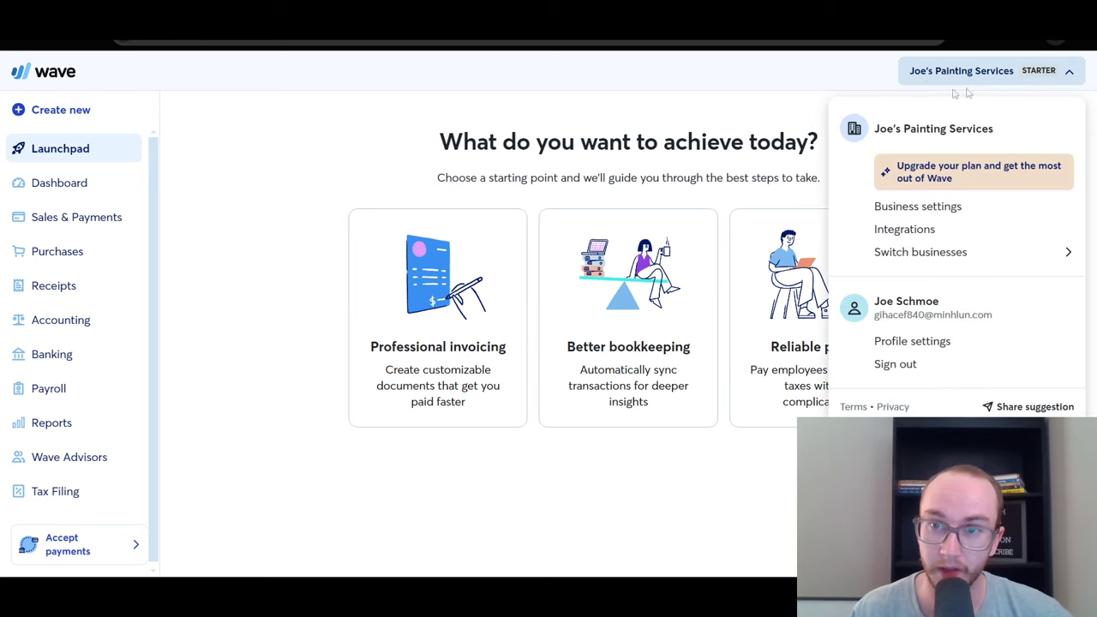
left_click(924, 254)
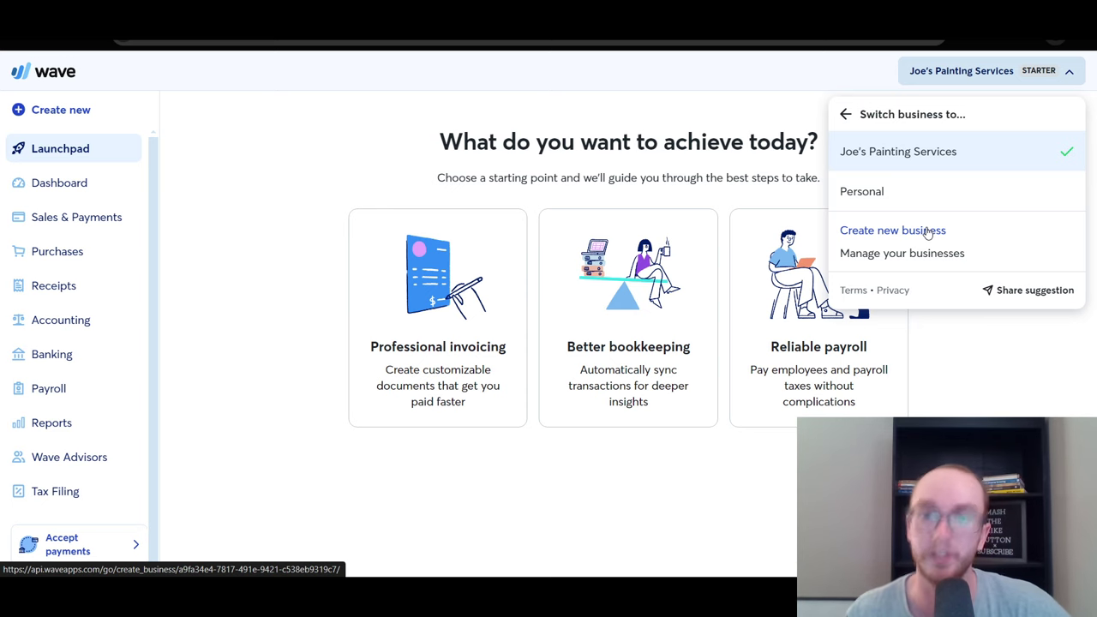
left_click(672, 176)
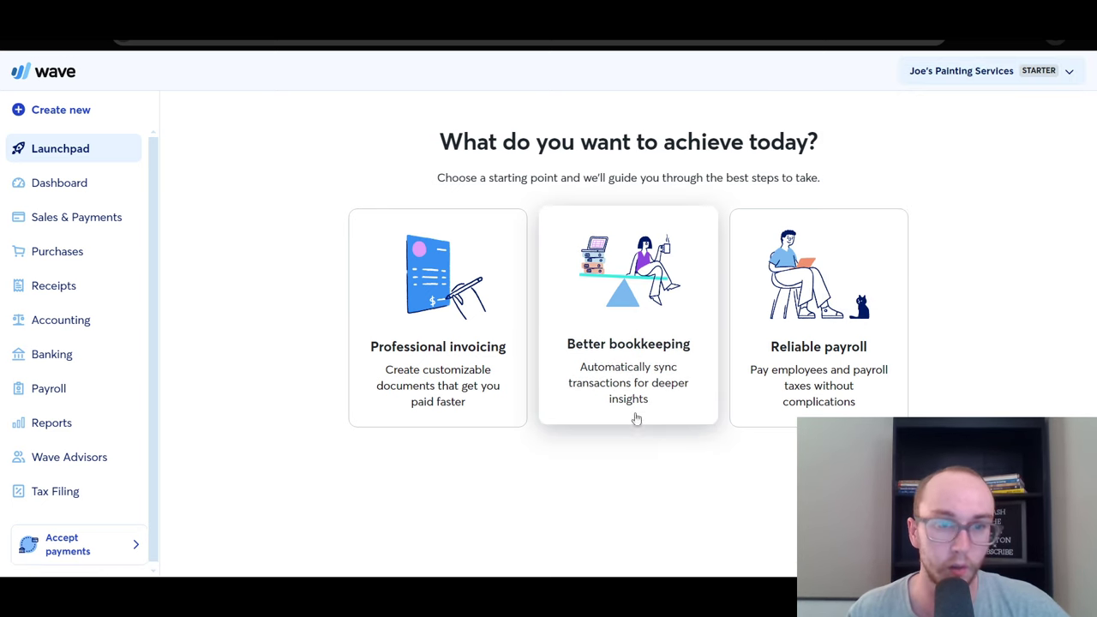
Step: Open the "Better bookkeeping" starting point and review the quick actions it offers
left_click(614, 390)
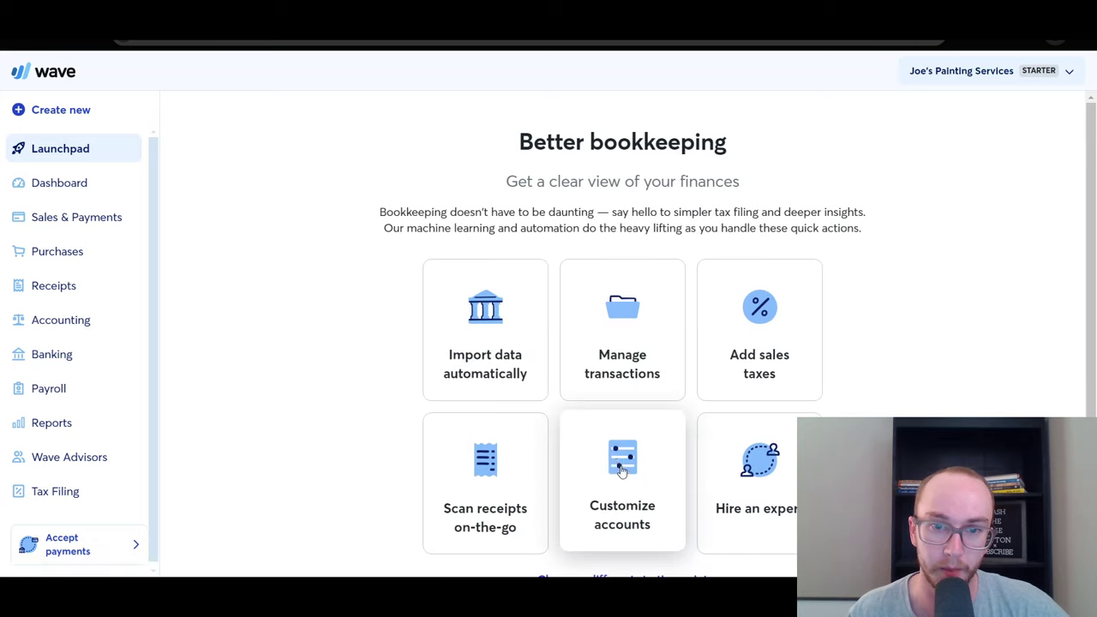
scroll(316, 357, "down", 1)
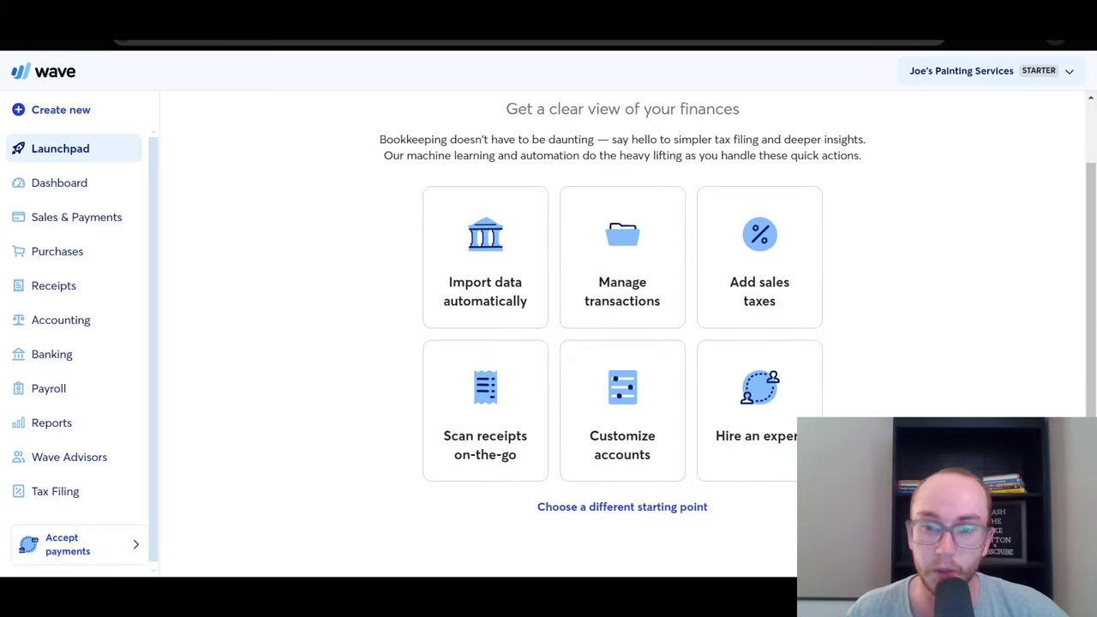
scroll(772, 360, "up", 1)
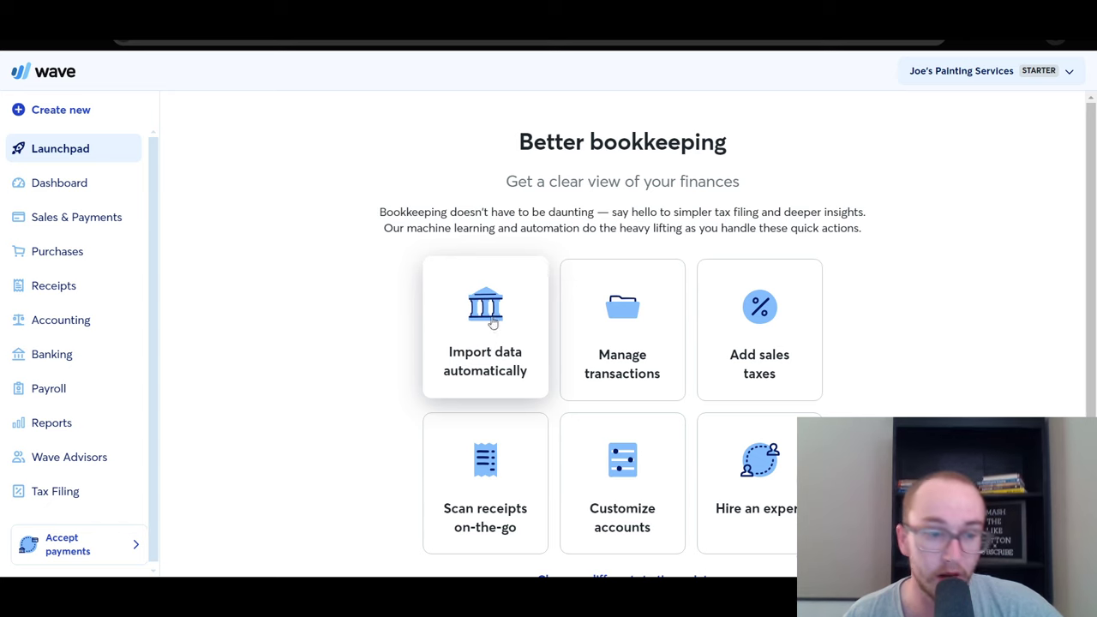
Step: Start creating a new transaction and review the automatic import, bank statement upload and manual entry options
left_click(82, 118)
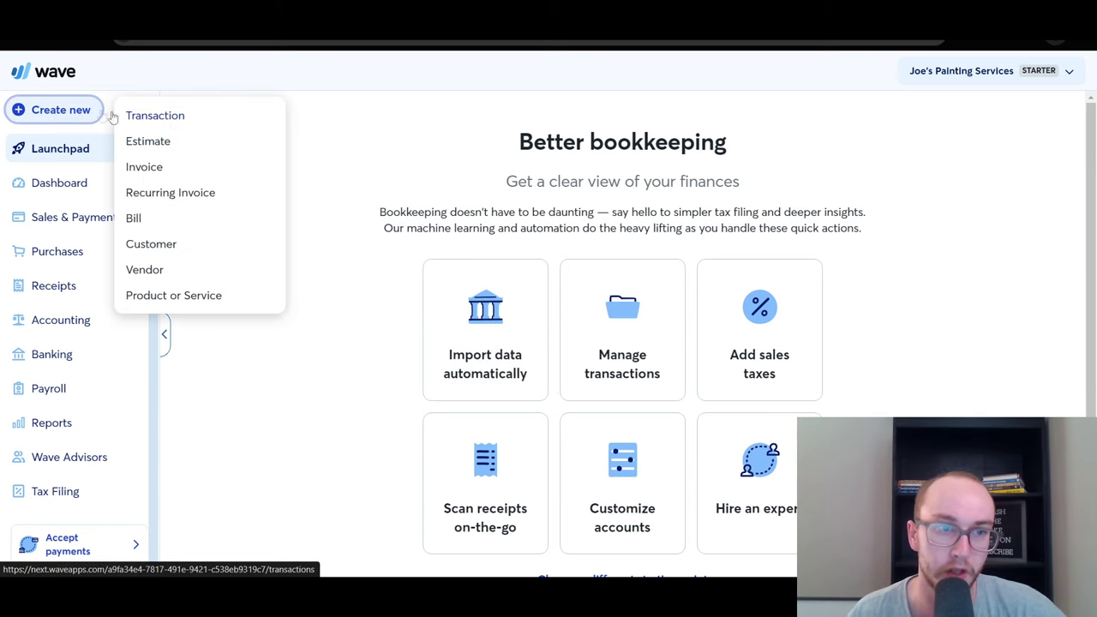
left_click(172, 116)
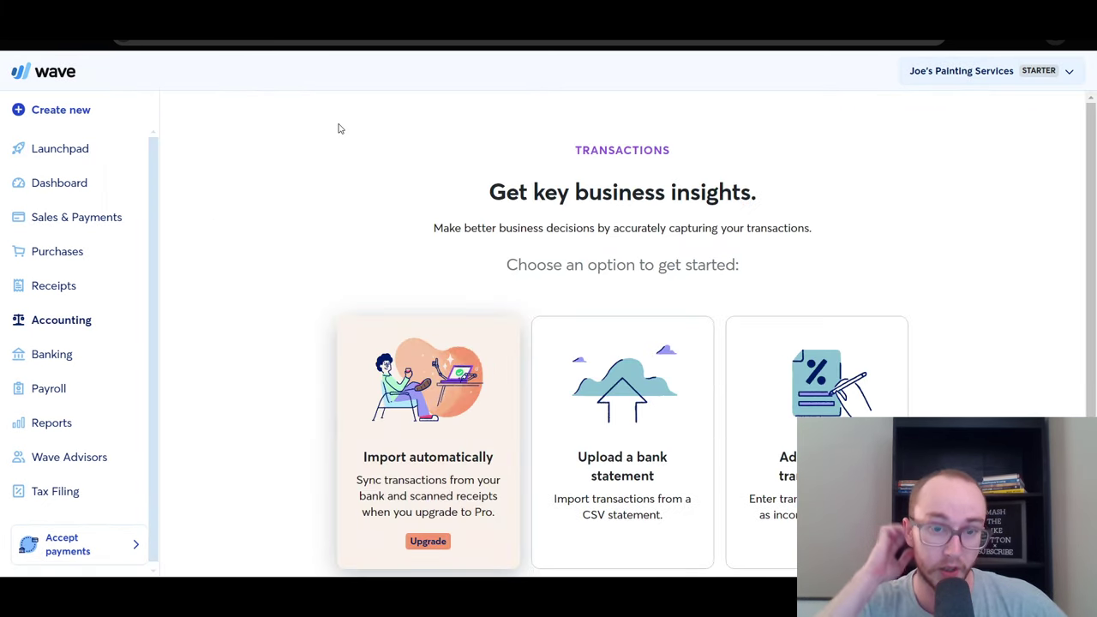
scroll(339, 129, "down", 2)
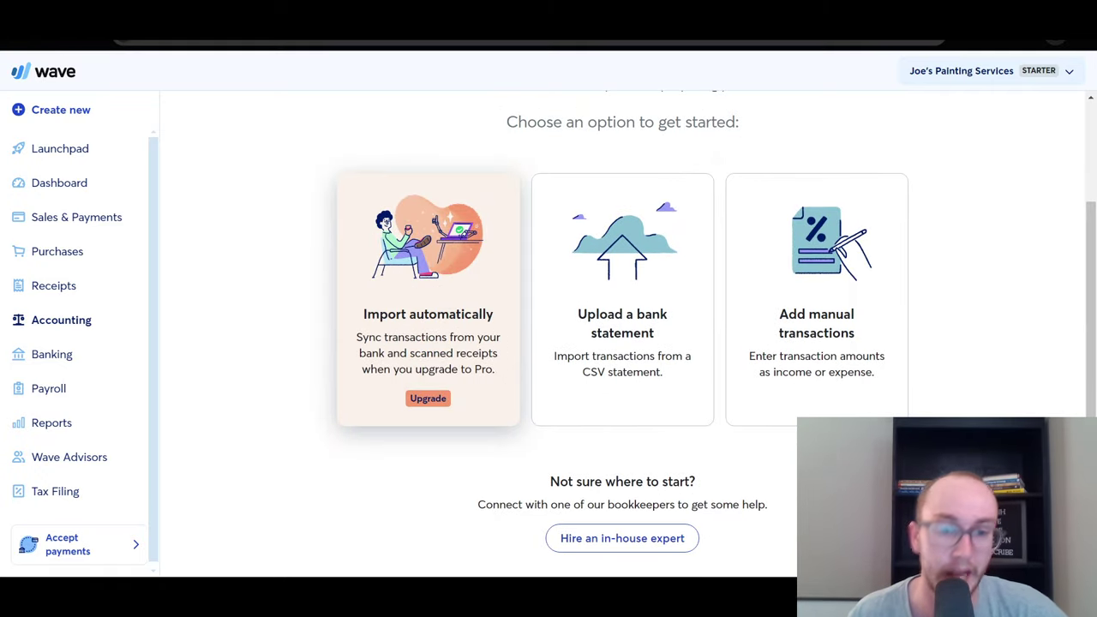
scroll(428, 360, "up", 2)
scroll(429, 377, "down", 1)
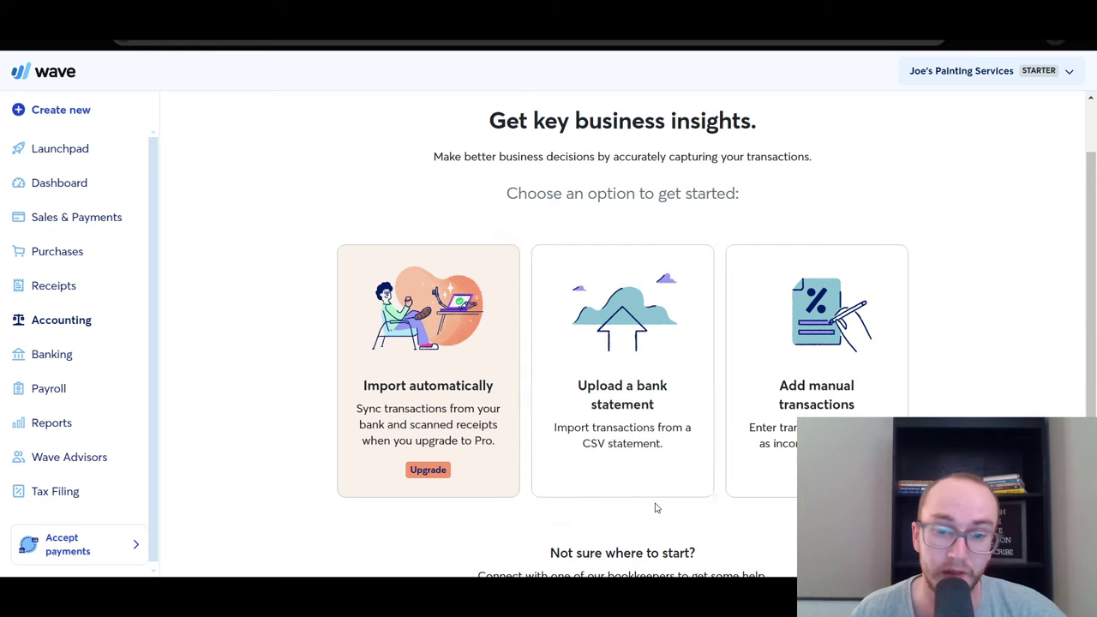
scroll(657, 507, "down", 2)
scroll(613, 422, "up", 3)
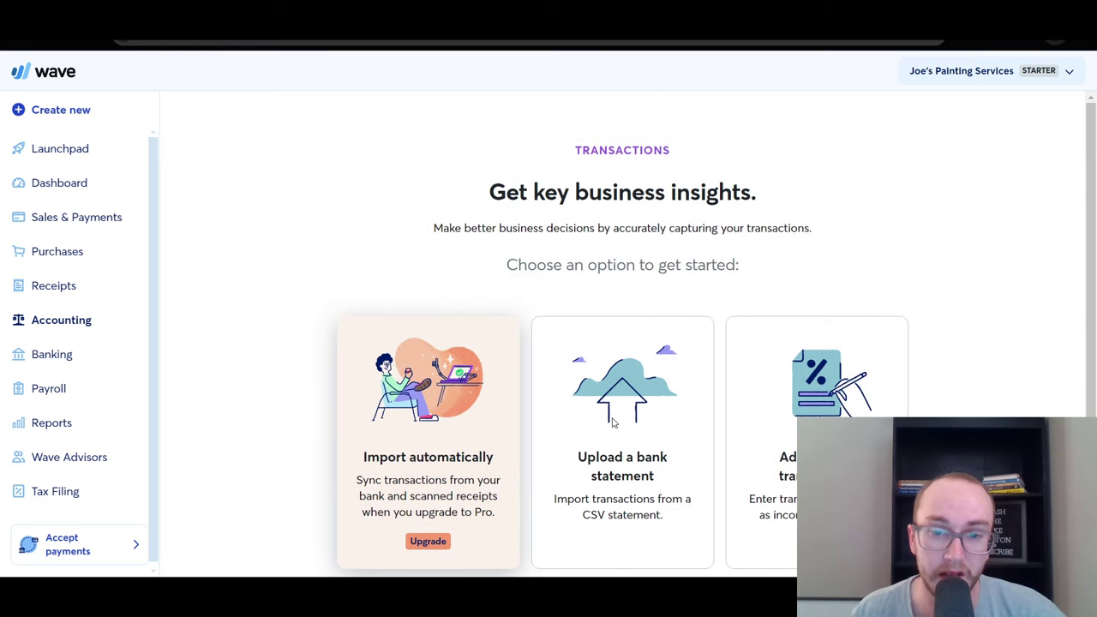
scroll(614, 368, "down", 2)
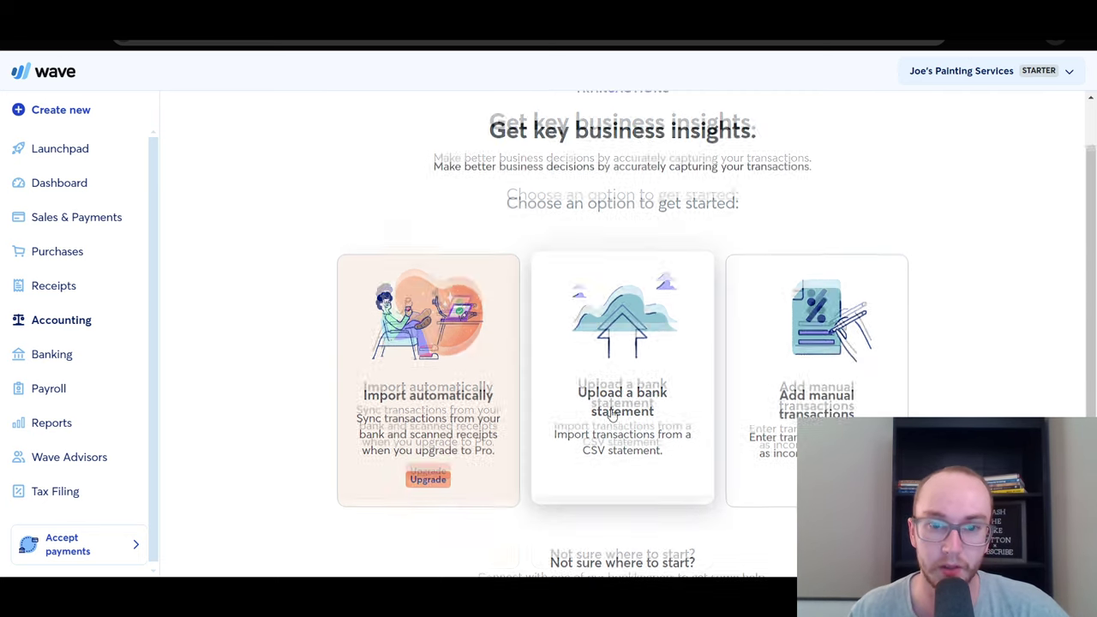
scroll(855, 388, "down", 3)
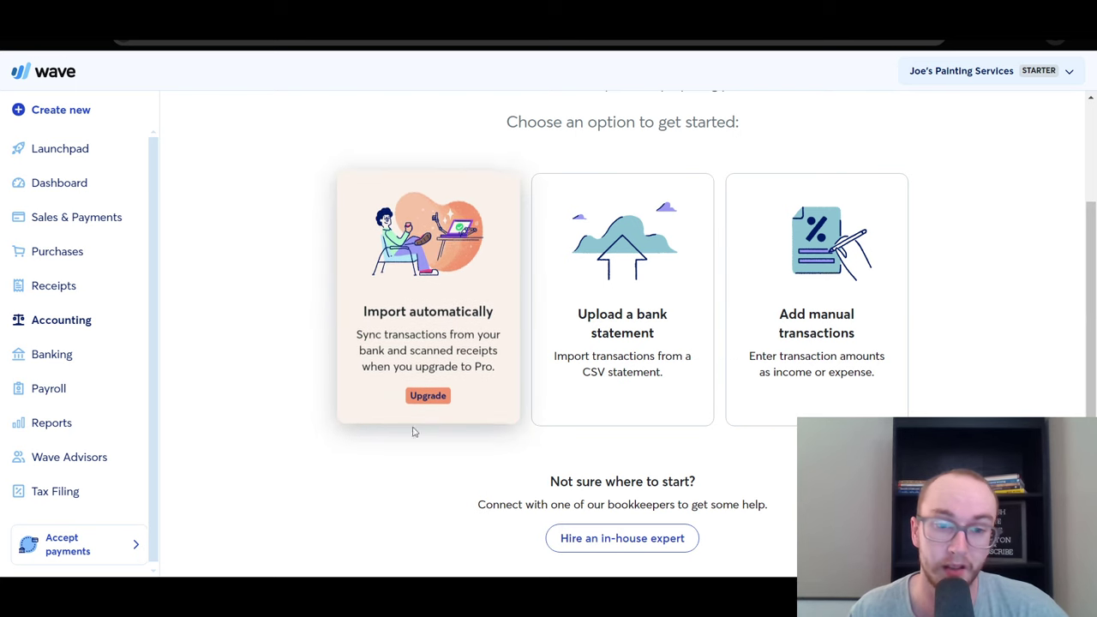
scroll(591, 495, "down", 1)
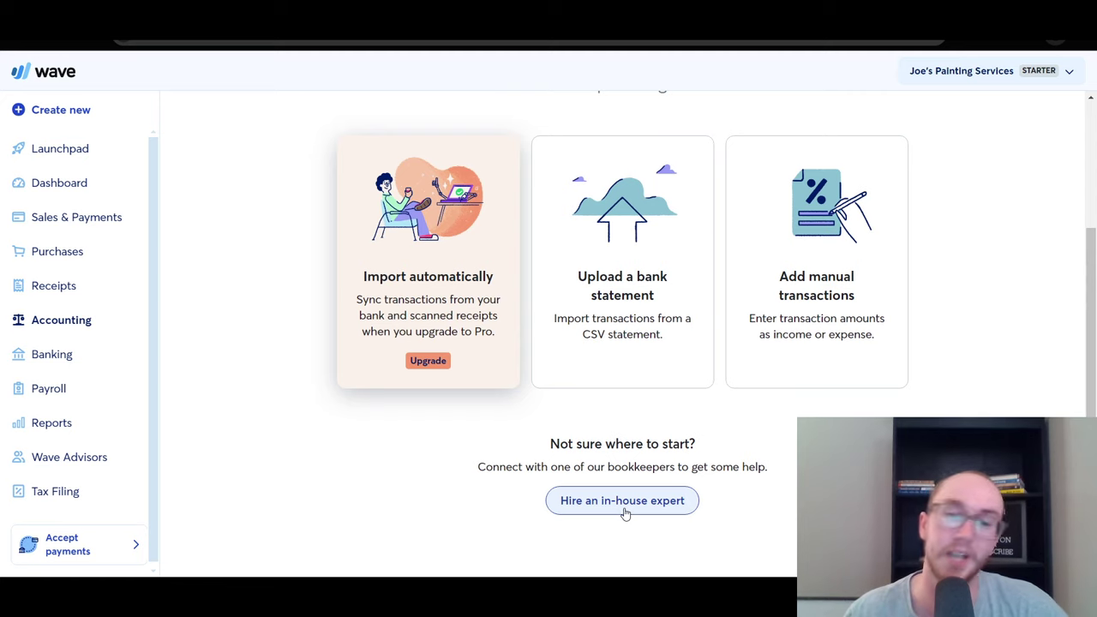
scroll(726, 483, "up", 2)
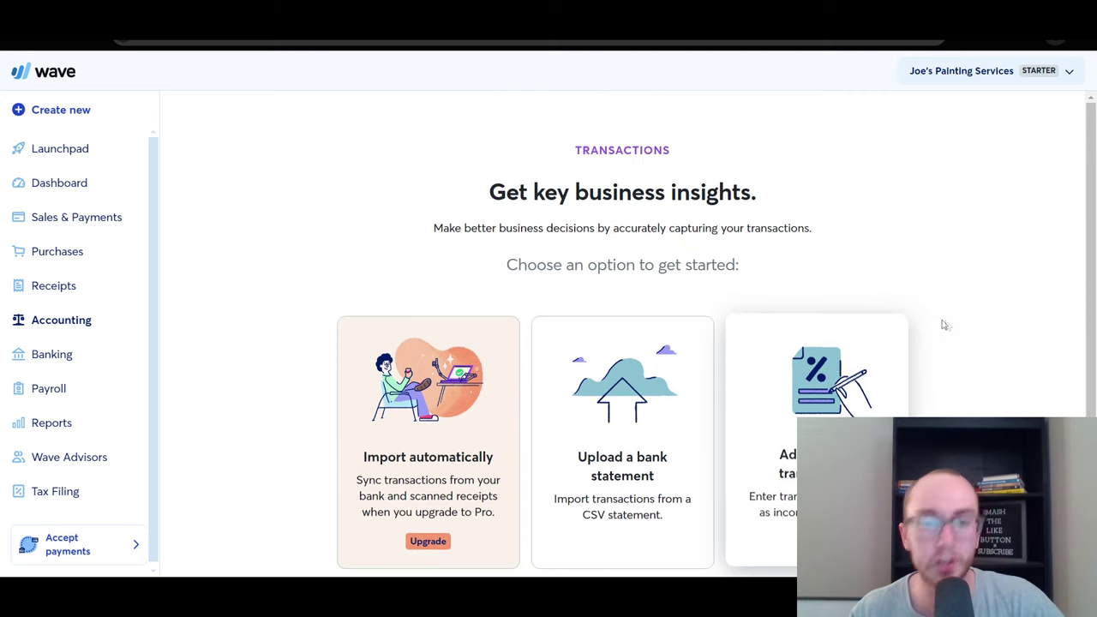
scroll(931, 300, "down", 2)
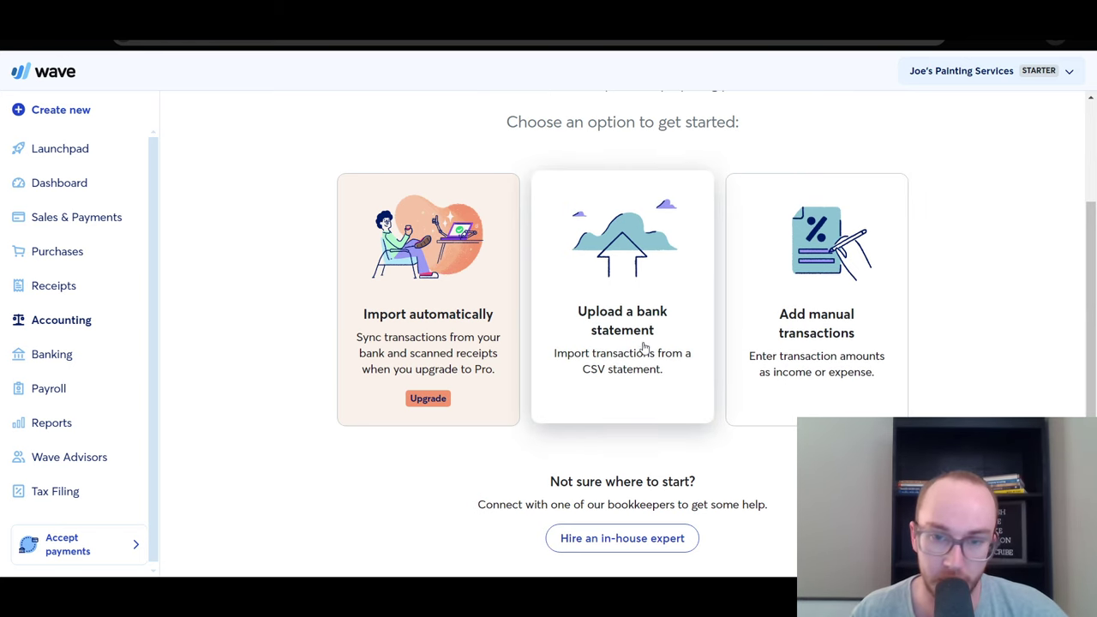
Step: Add a manual transaction and check its account choices, keeping Cash on Hand as the account
left_click(776, 373)
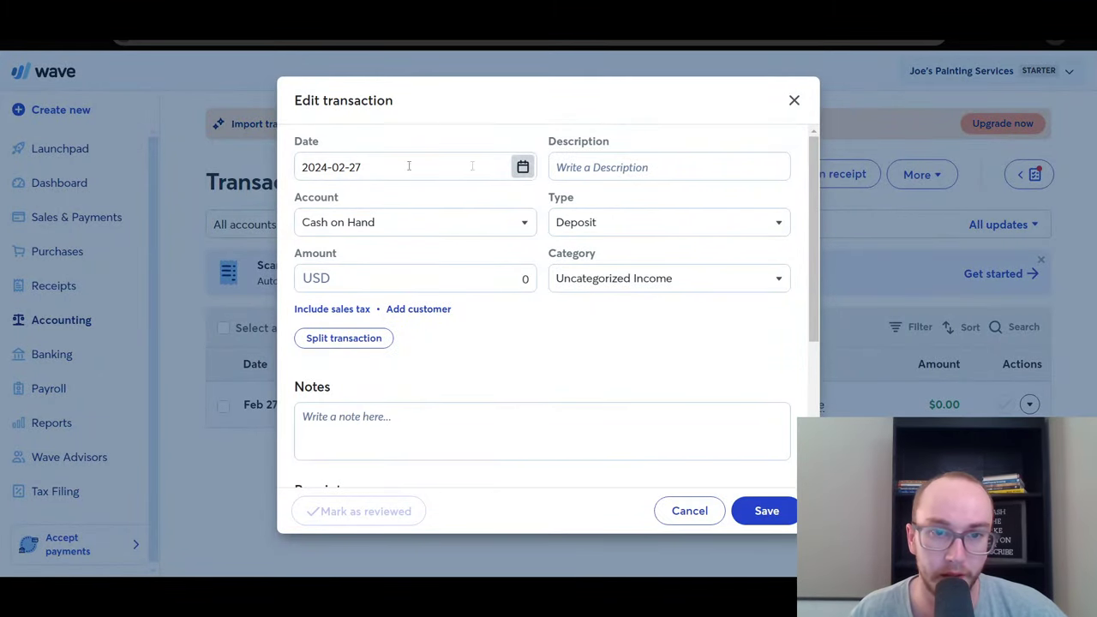
left_click(513, 226)
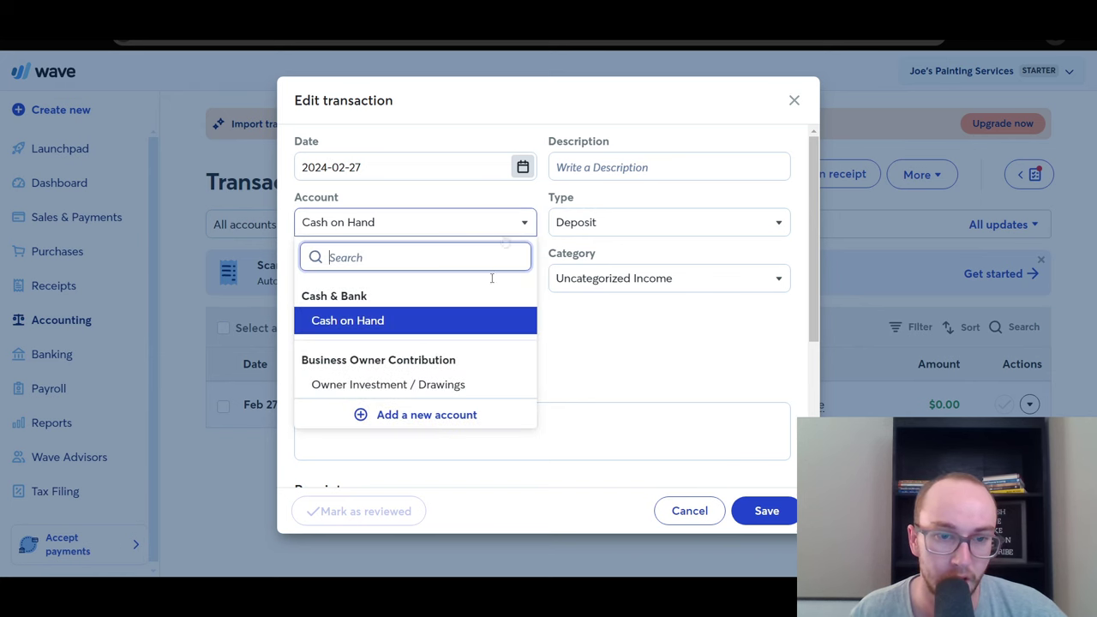
scroll(471, 350, "down", 2)
scroll(468, 348, "up", 1)
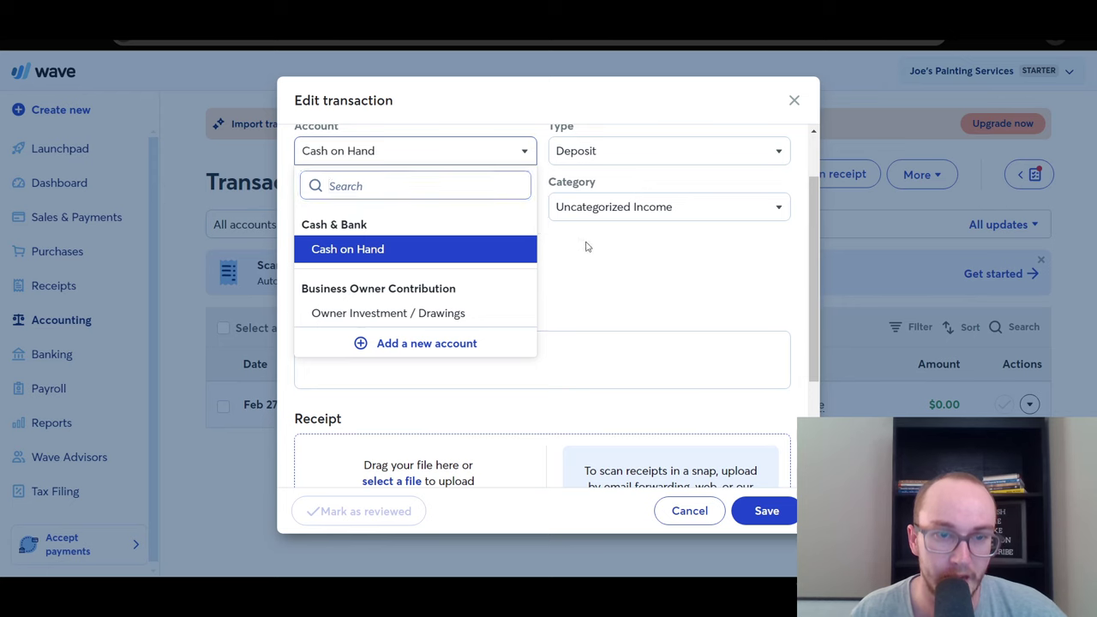
scroll(585, 246, "up", 1)
left_click(460, 235)
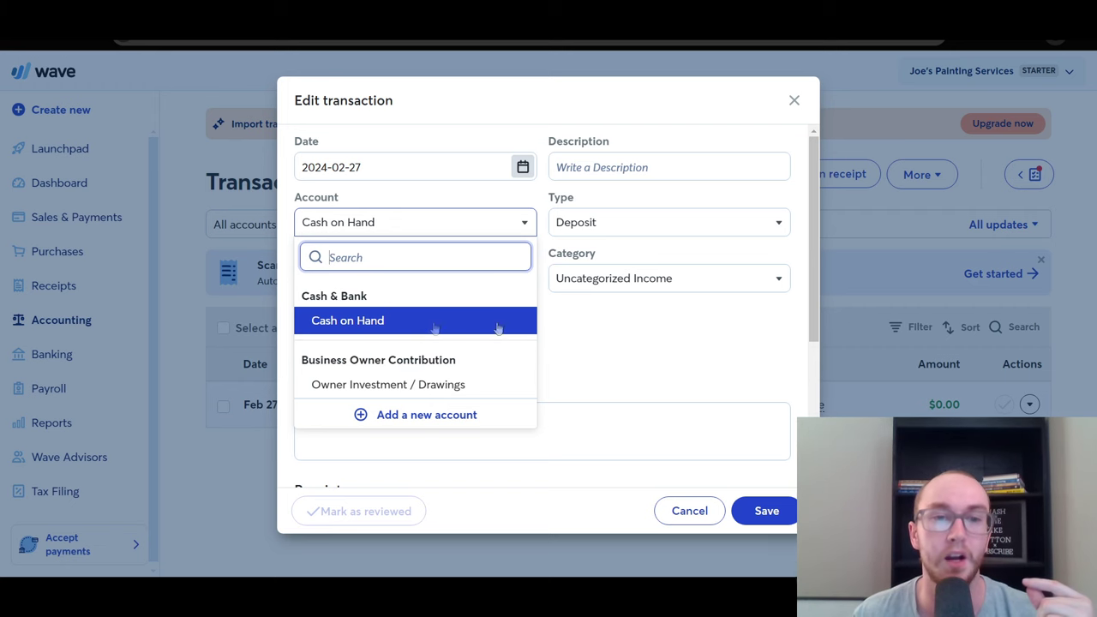
left_click(600, 335)
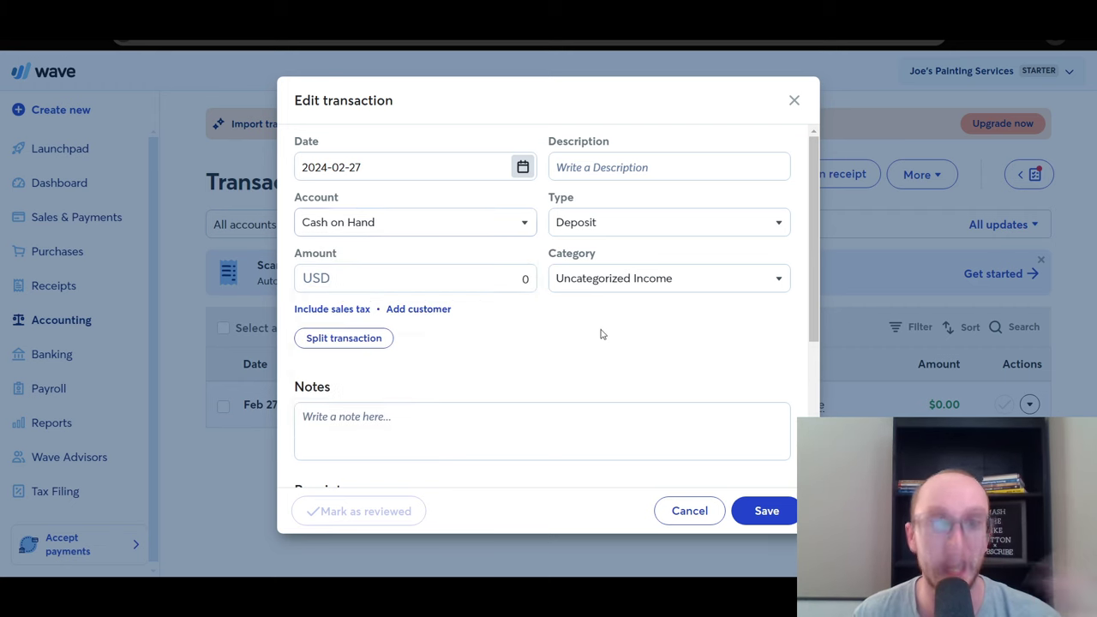
Step: Look through the category choices for the deposit, including the transfer and refund types and the income, asset, liability and equity accounts
left_click(614, 278)
scroll(535, 326, "down", 5)
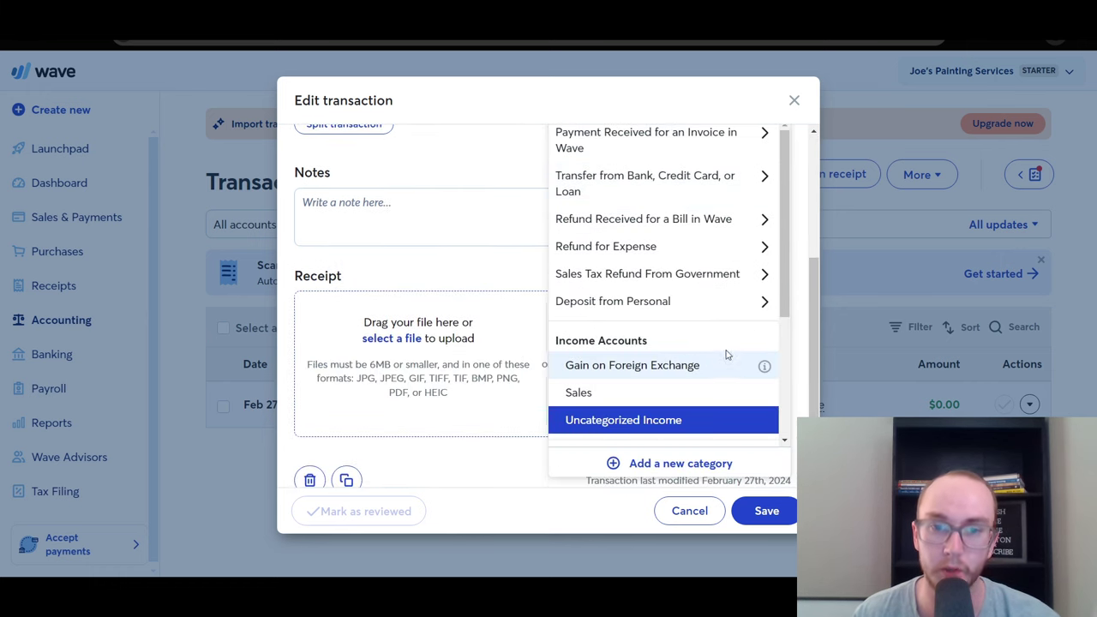
scroll(695, 343, "up", 2)
scroll(744, 317, "down", 3)
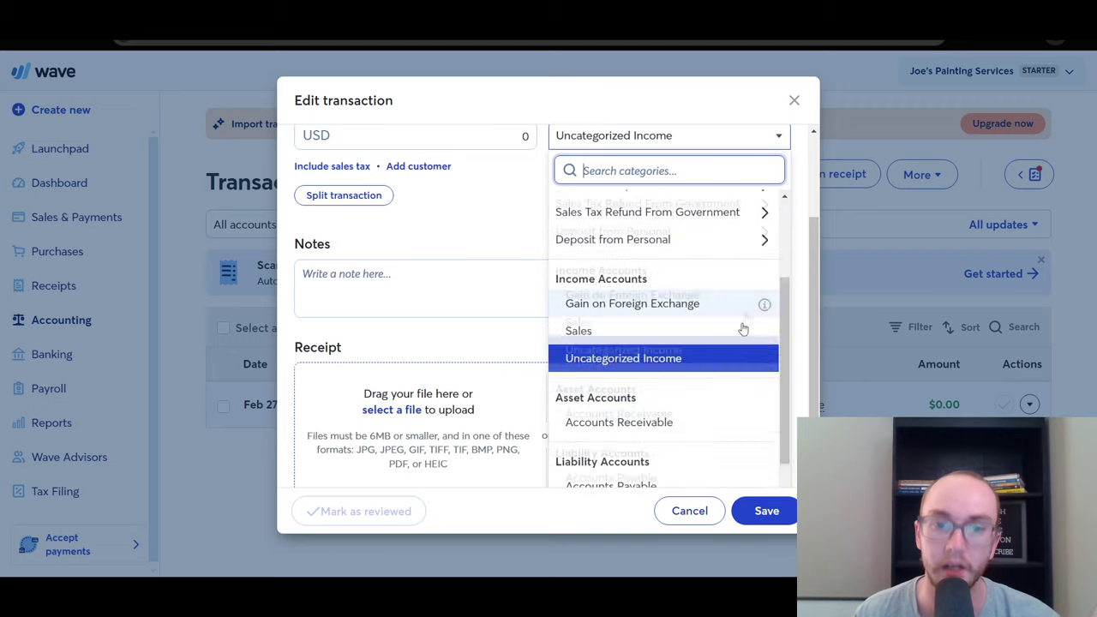
scroll(721, 360, "up", 2)
scroll(703, 395, "down", 4)
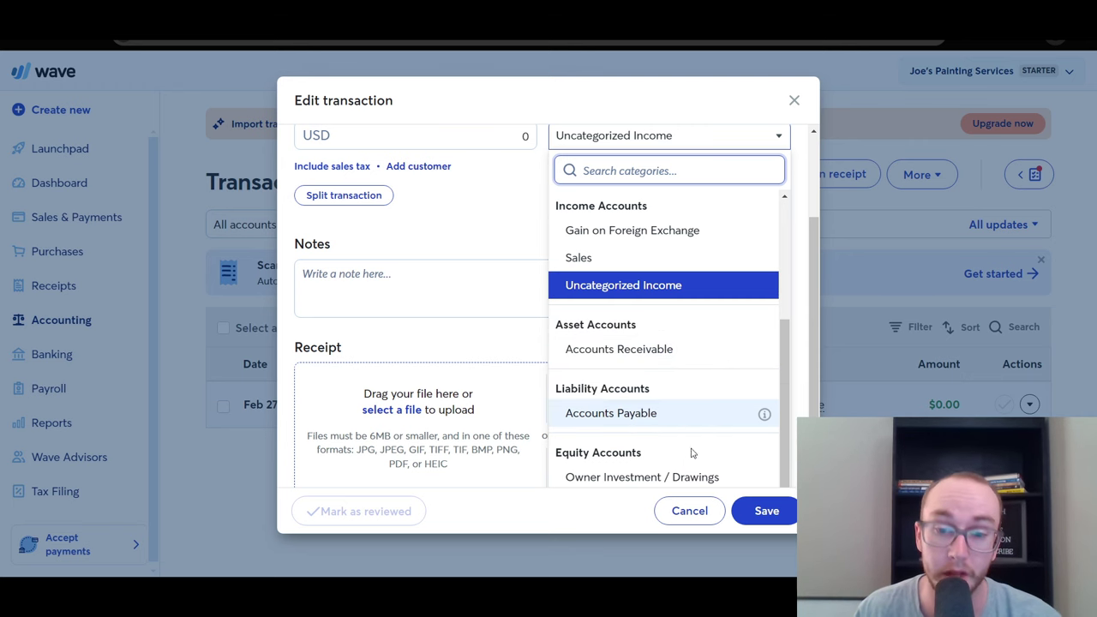
scroll(687, 463, "up", 10)
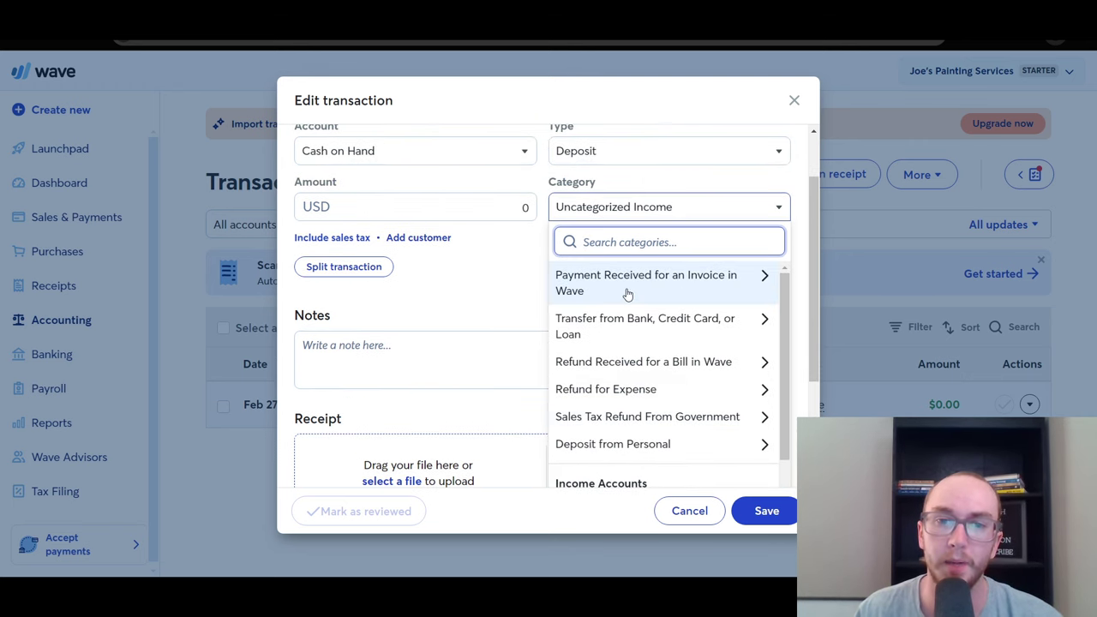
scroll(726, 296, "down", 3)
scroll(686, 360, "up", 3)
scroll(669, 386, "down", 3)
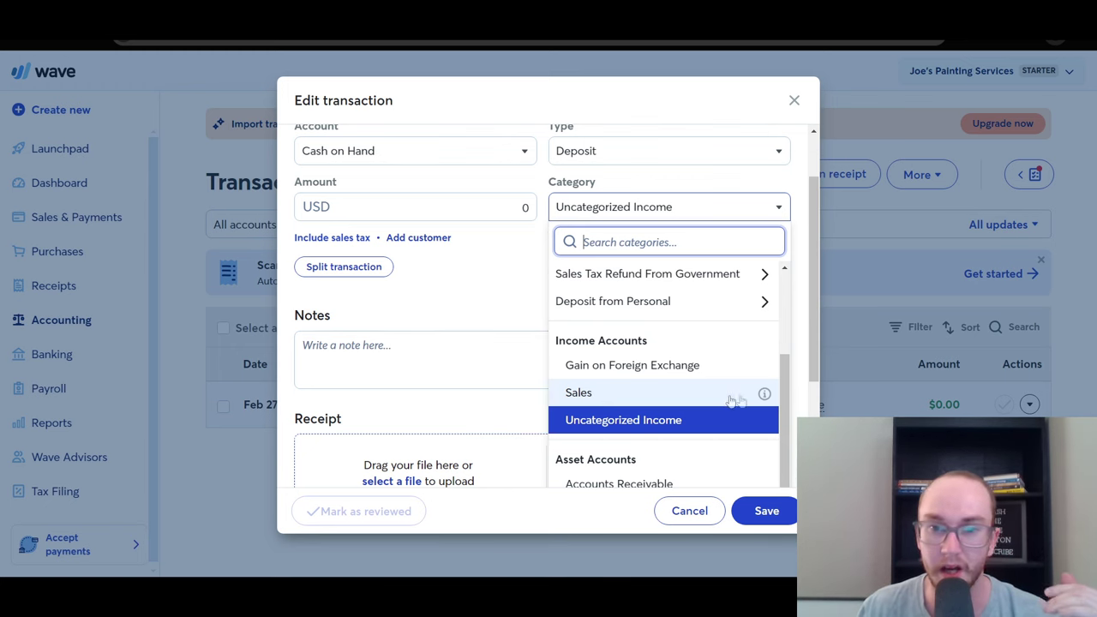
scroll(782, 386, "down", 1)
scroll(814, 386, "down", 2)
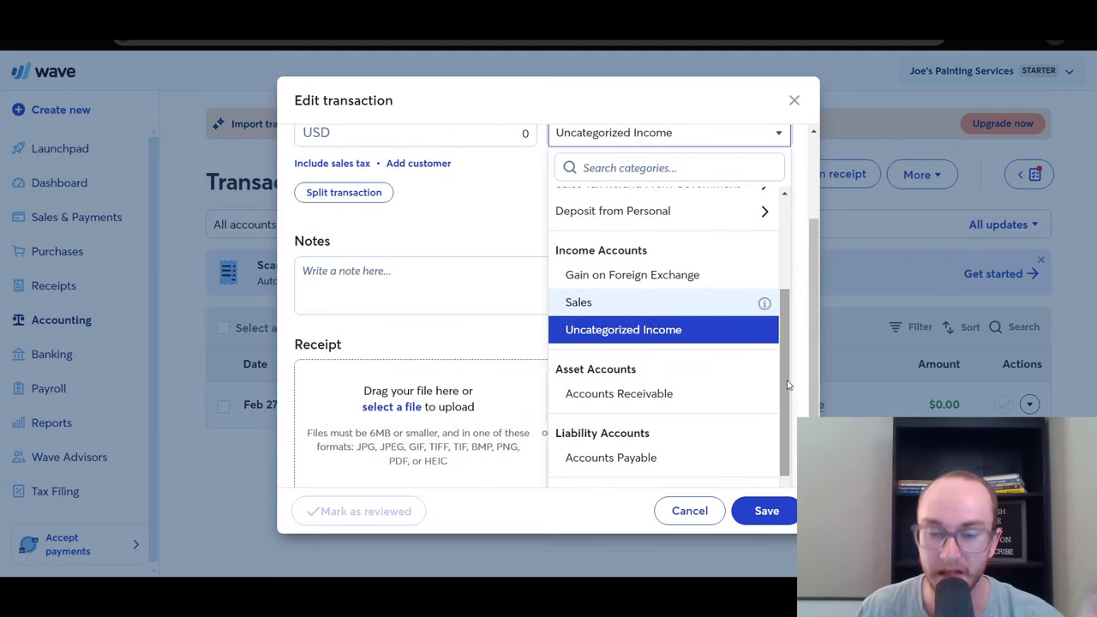
left_click_drag(788, 385, 794, 439)
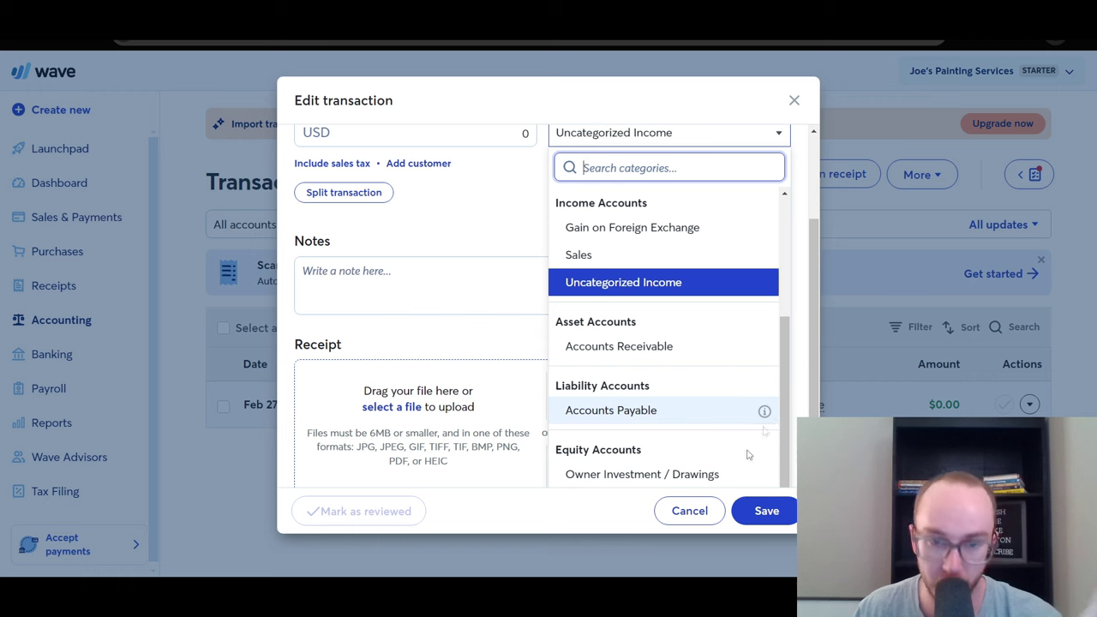
scroll(679, 446, "up", 1)
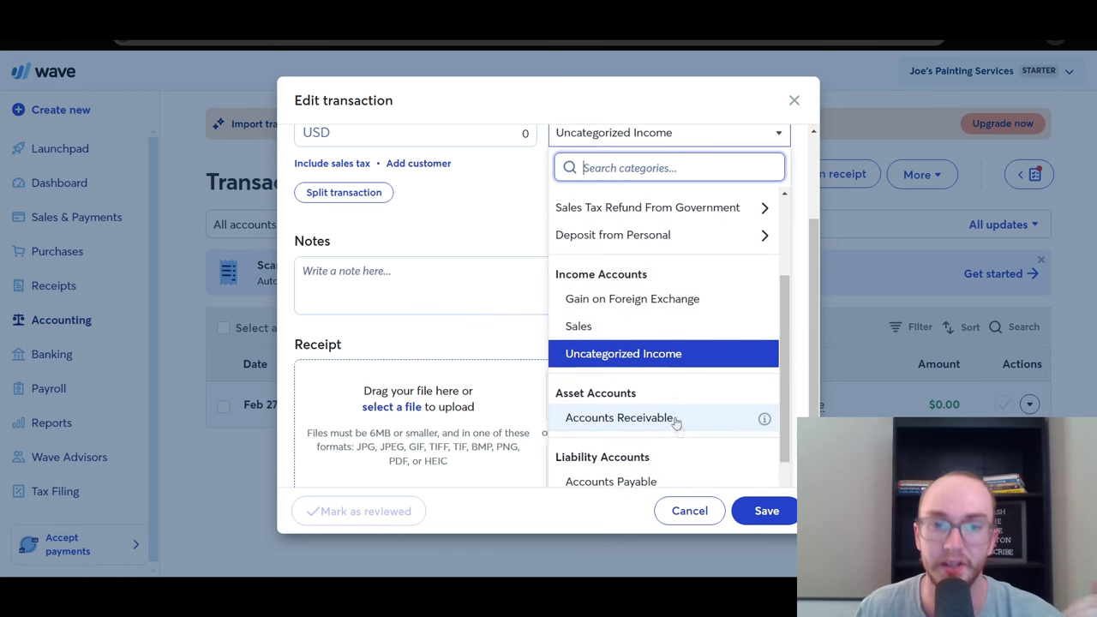
scroll(677, 423, "up", 2)
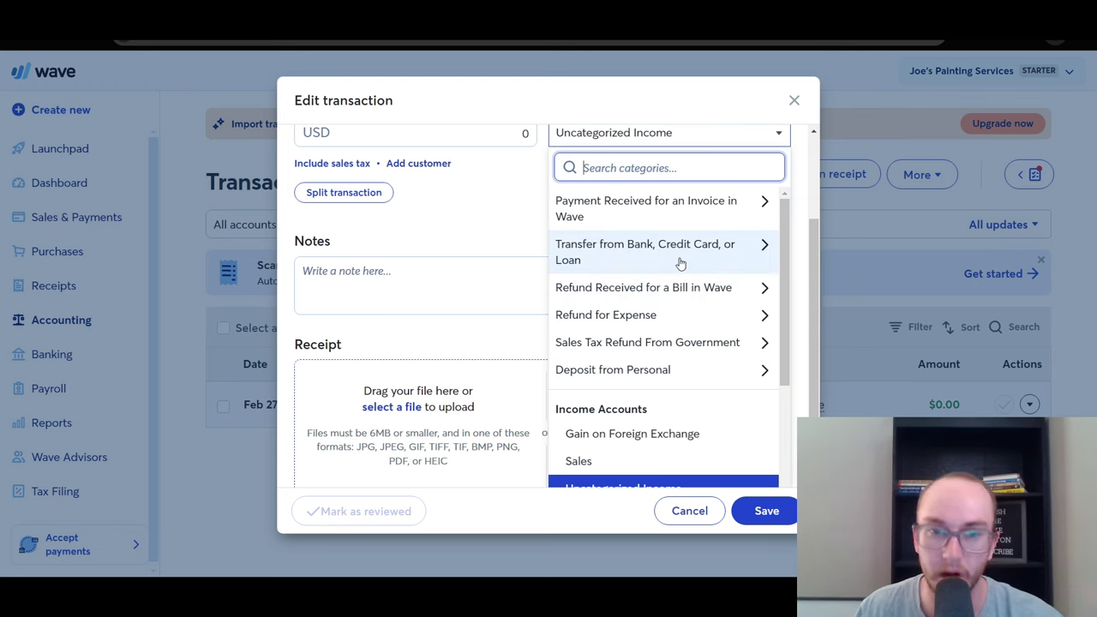
Step: Set the deposit's category to the Sales income account and check the notes and receipt fields
scroll(677, 266, "down", 2)
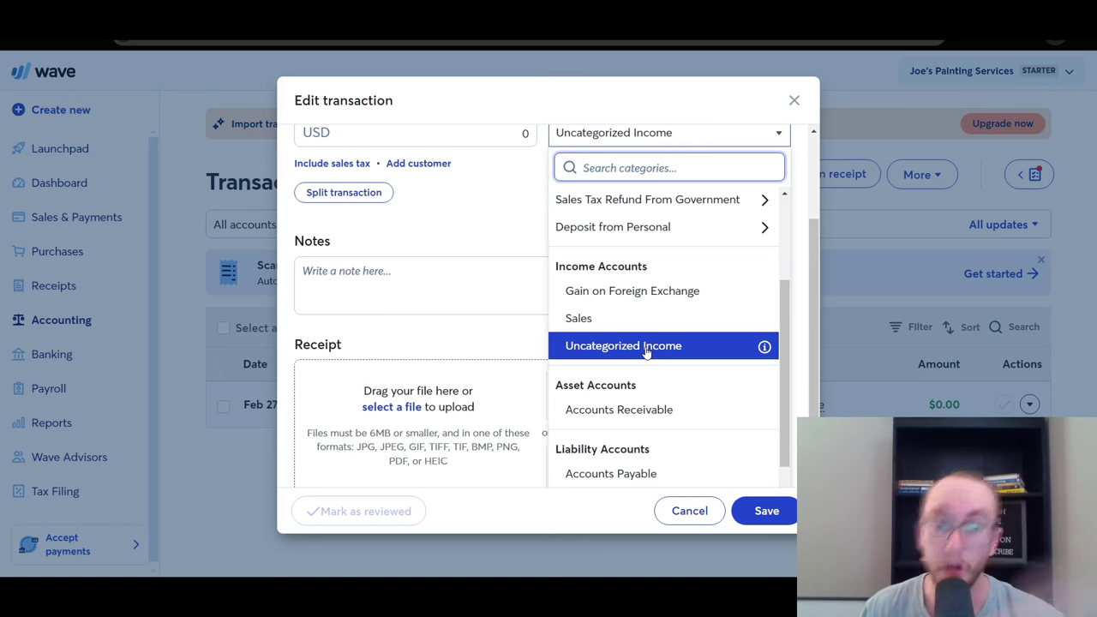
left_click(609, 321)
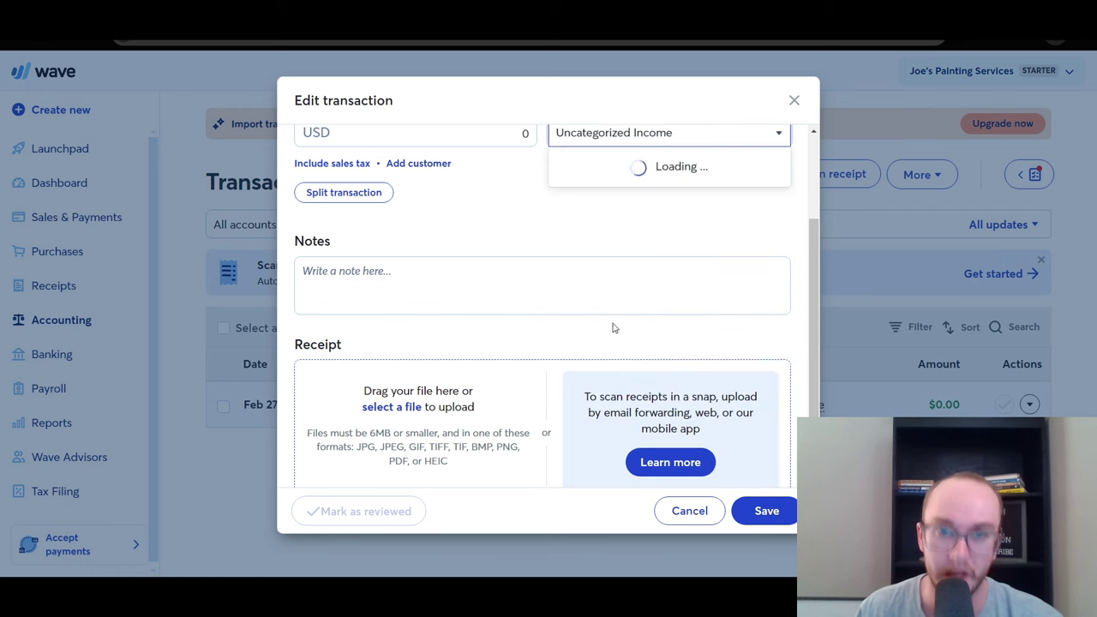
scroll(612, 333, "up", 1)
scroll(563, 340, "down", 3)
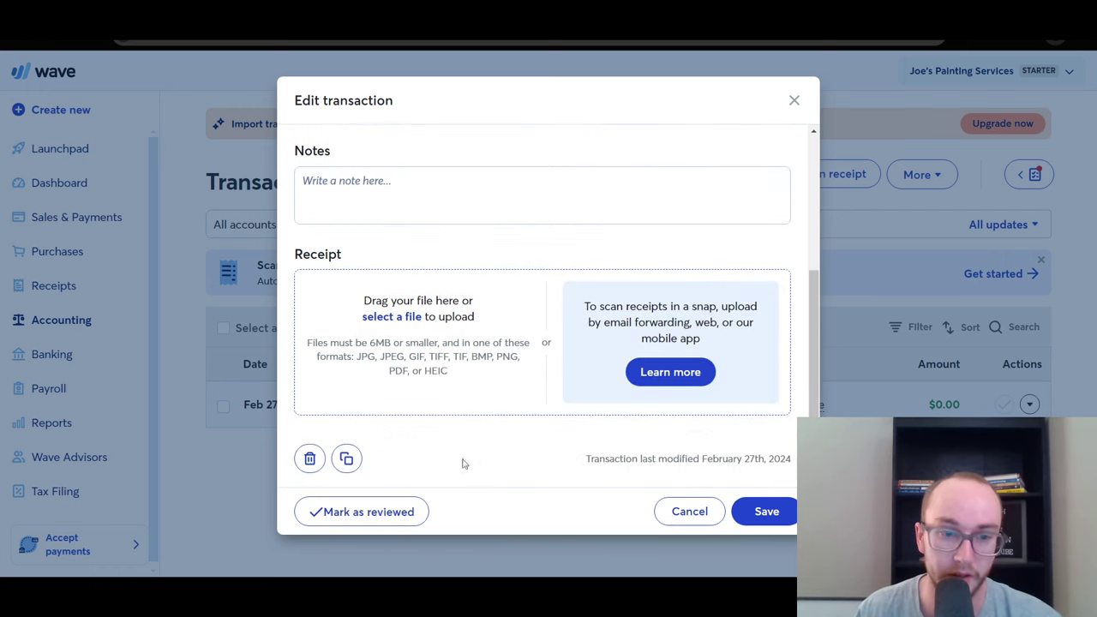
Step: Set the deposit's amount to 1500 USD
scroll(463, 459, "up", 5)
left_click(436, 282)
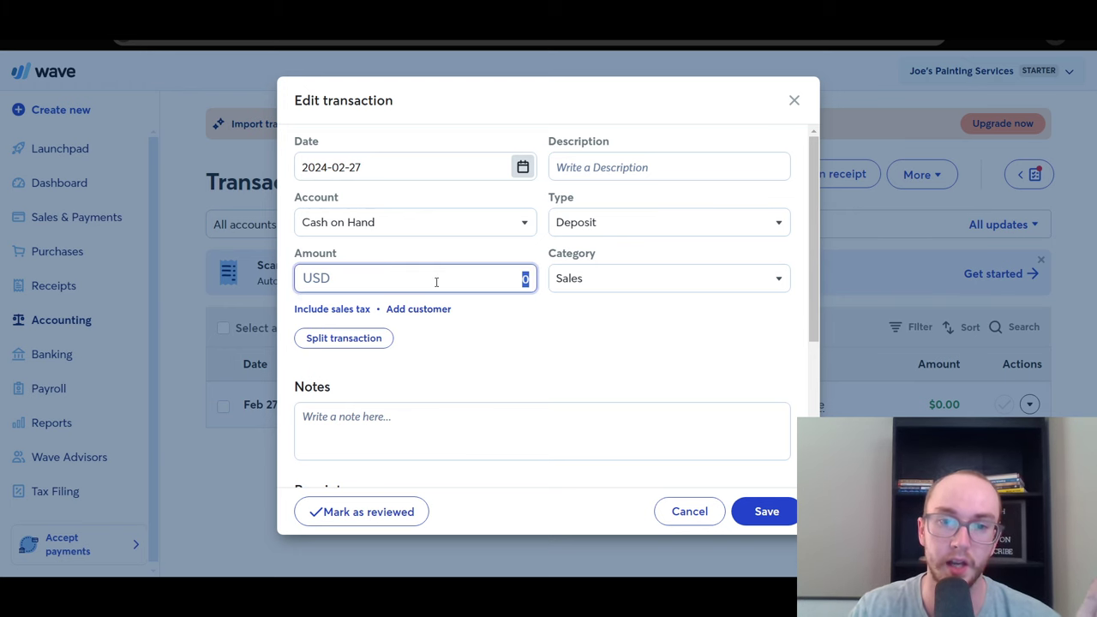
type("1000")
left_click(541, 327)
left_click(494, 282)
left_click(494, 282)
left_click_drag(489, 280, 499, 281)
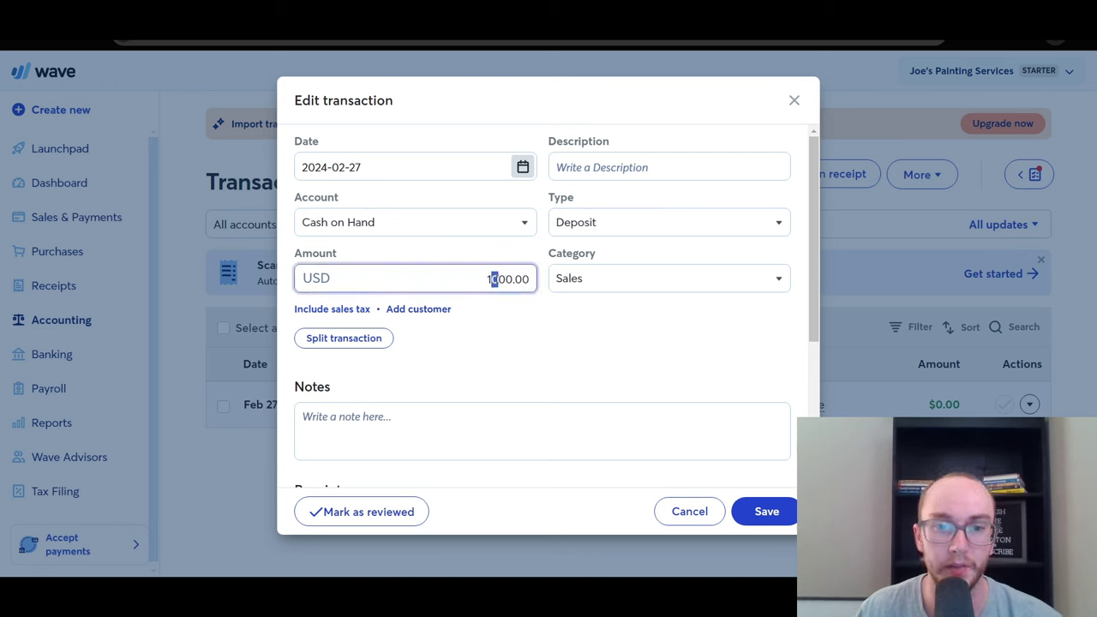
type("5")
left_click(573, 326)
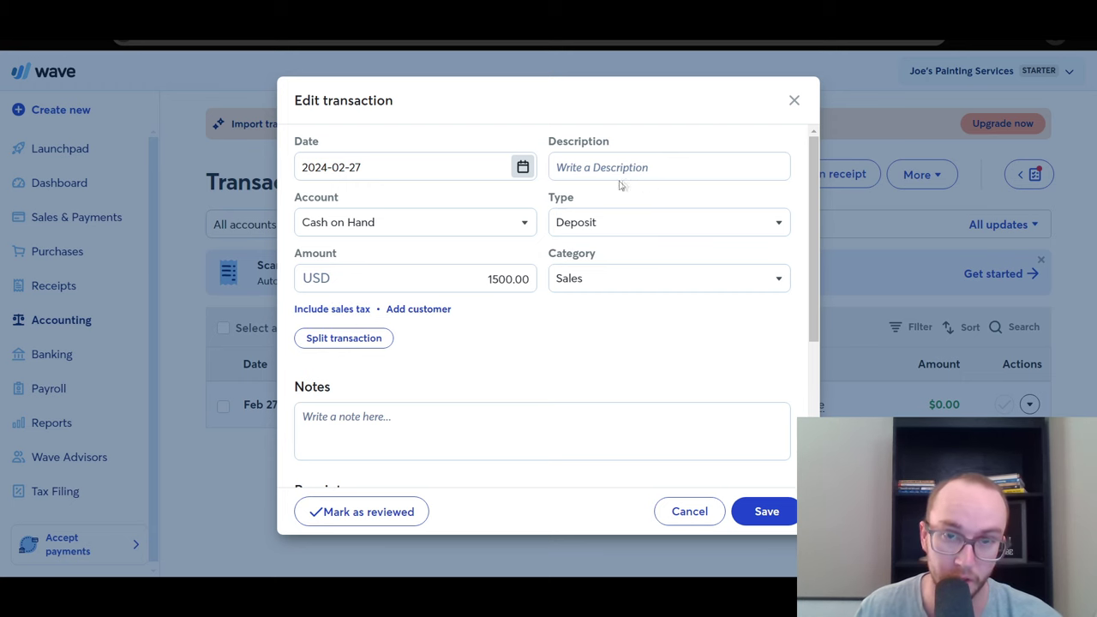
Step: Look over the remaining fields of the deposit, save it and mark it as reviewed in the transactions list
scroll(548, 343, "down", 3)
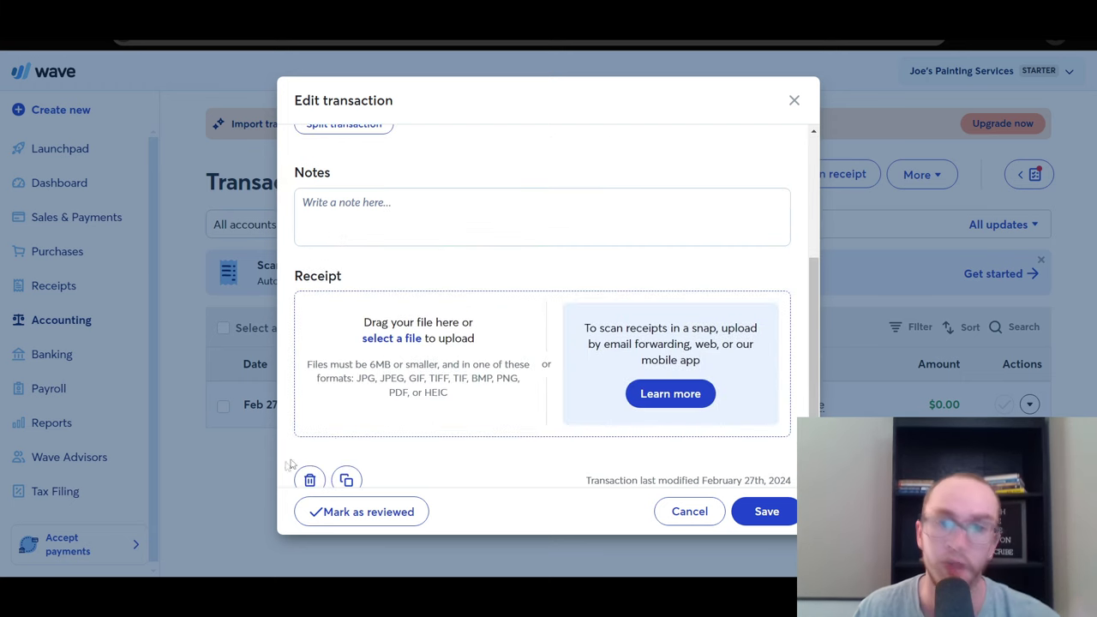
scroll(493, 420, "down", 1)
scroll(493, 390, "up", 5)
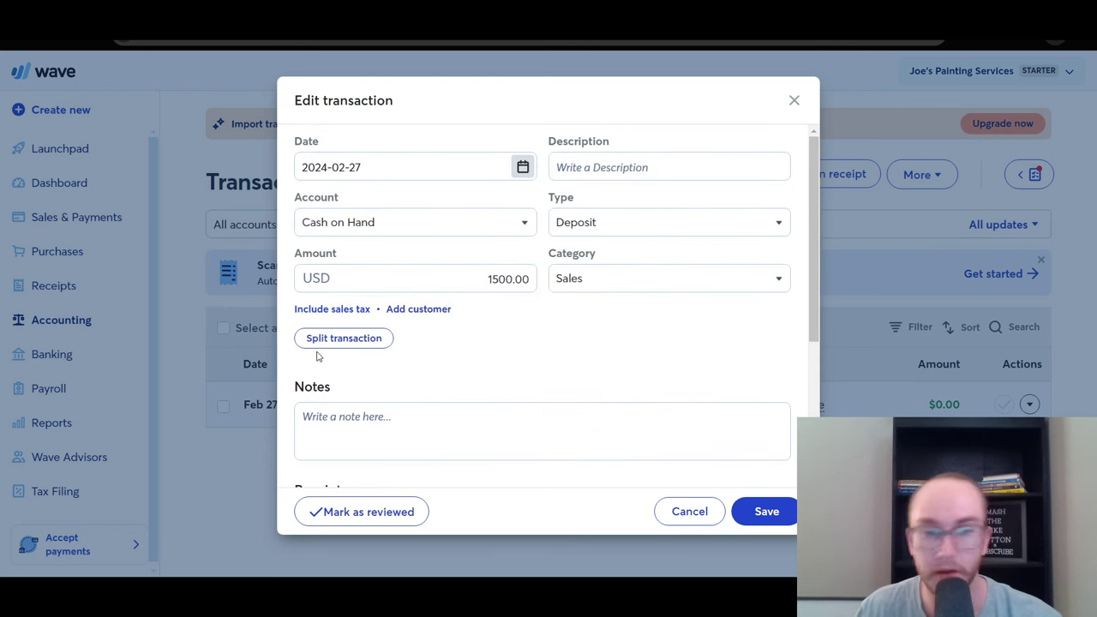
left_click(767, 511)
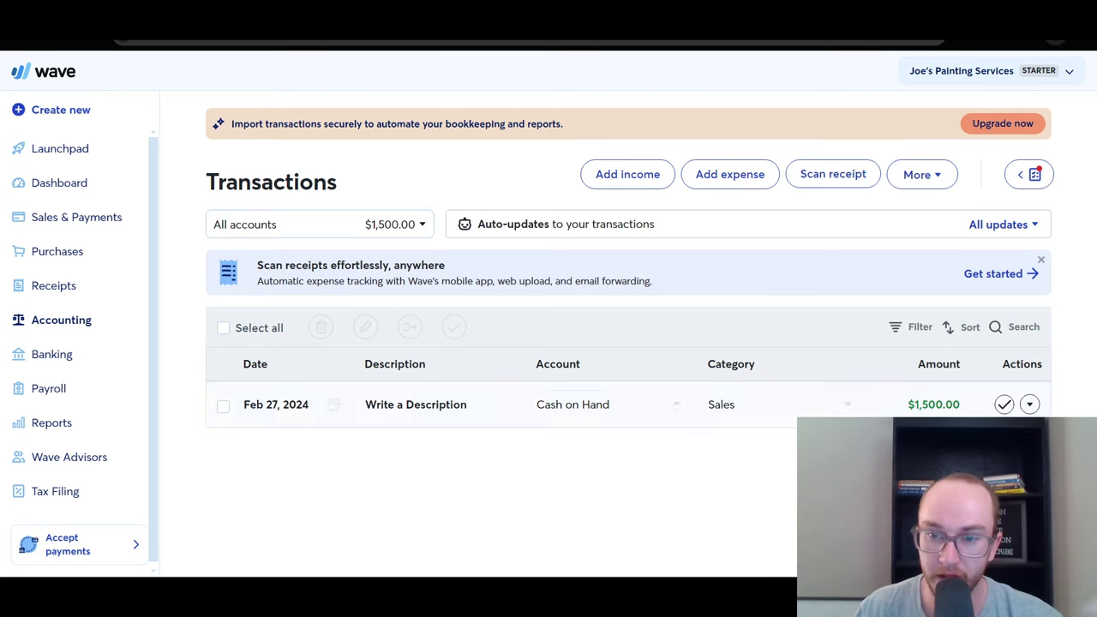
left_click(1005, 405)
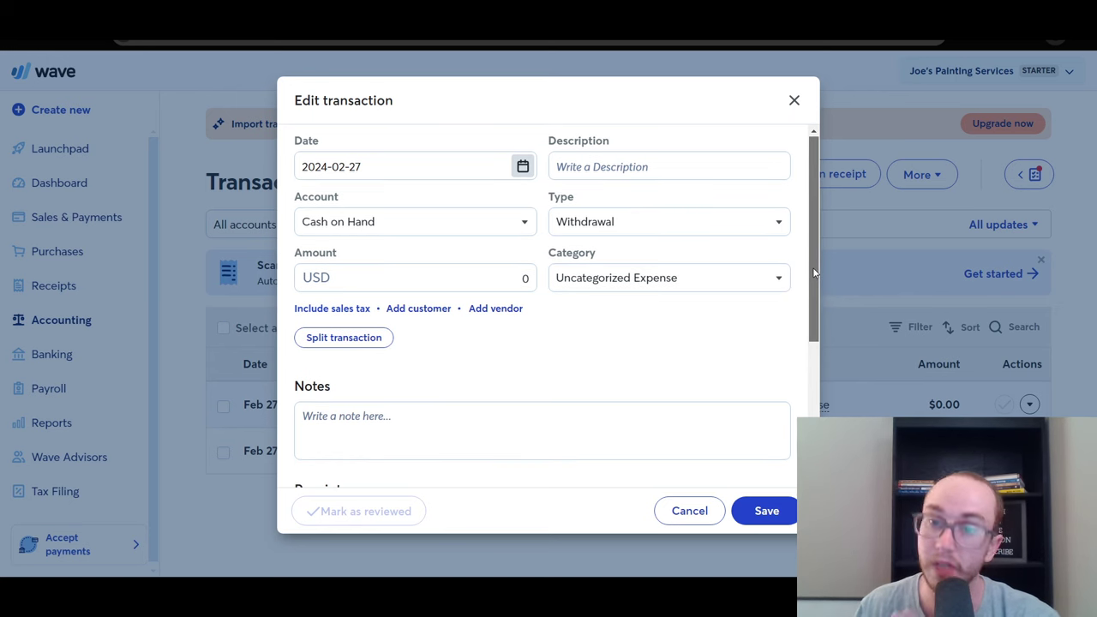
Step: Examine the new withdrawal's fields and look through its category list, from the transfer types to the expense and equity accounts
left_click_drag(814, 272, 814, 275)
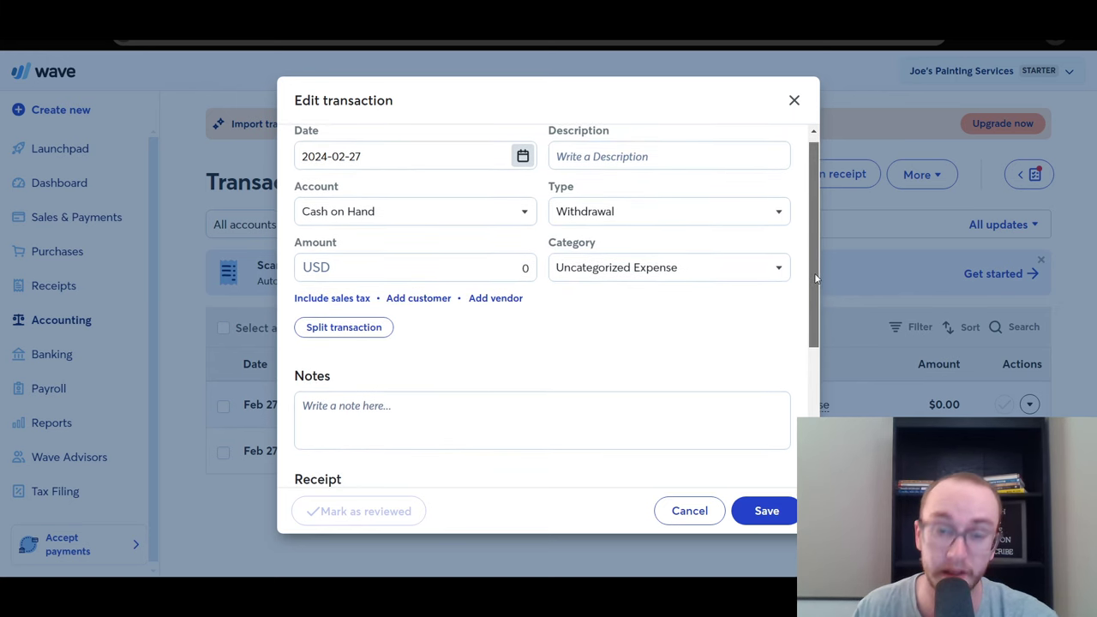
left_click_drag(815, 276, 819, 329)
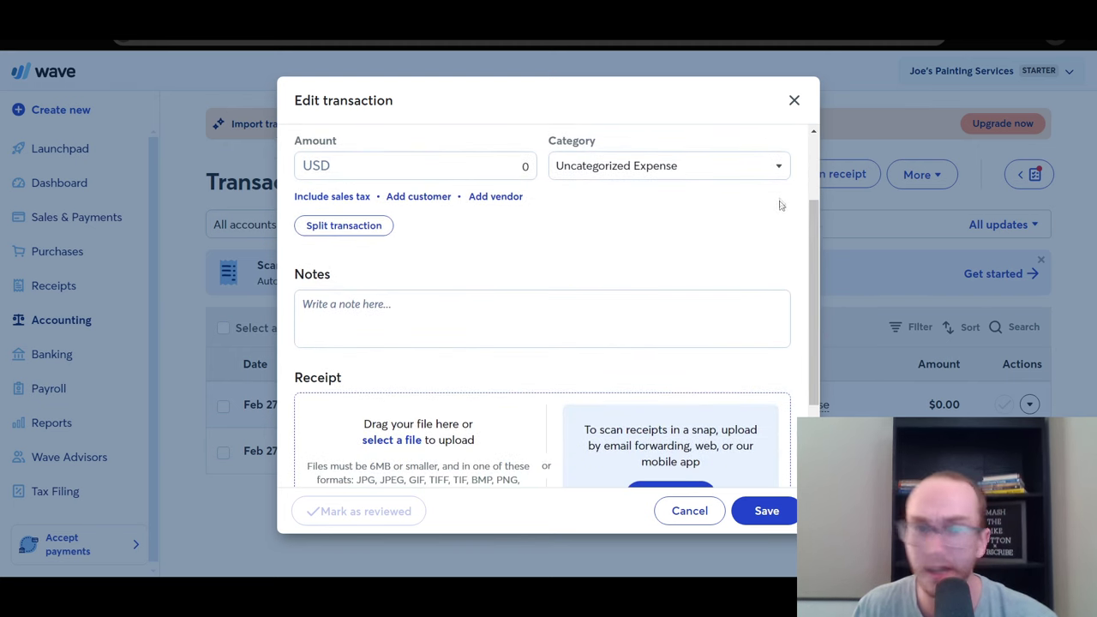
left_click(780, 172)
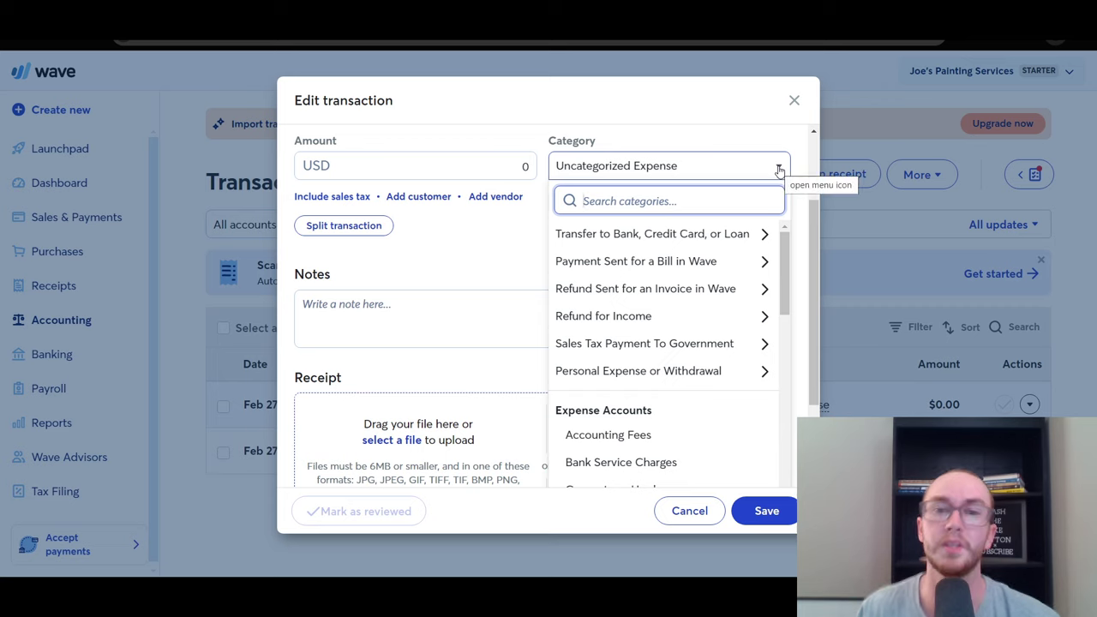
left_click_drag(788, 258, 808, 477)
scroll(787, 412, "down", 2)
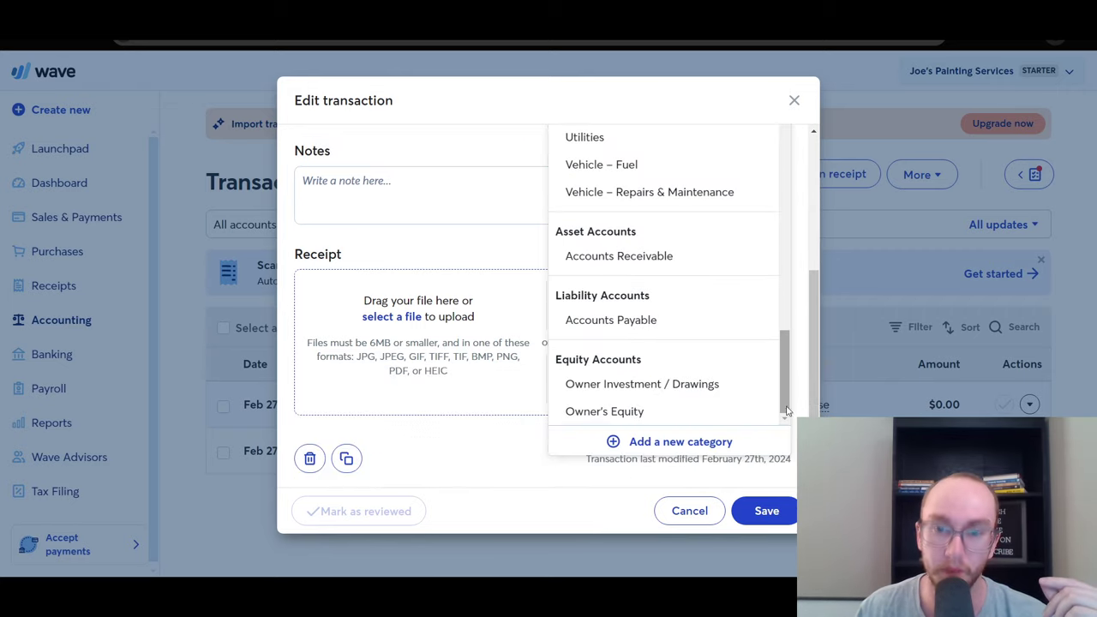
scroll(782, 378, "up", 3)
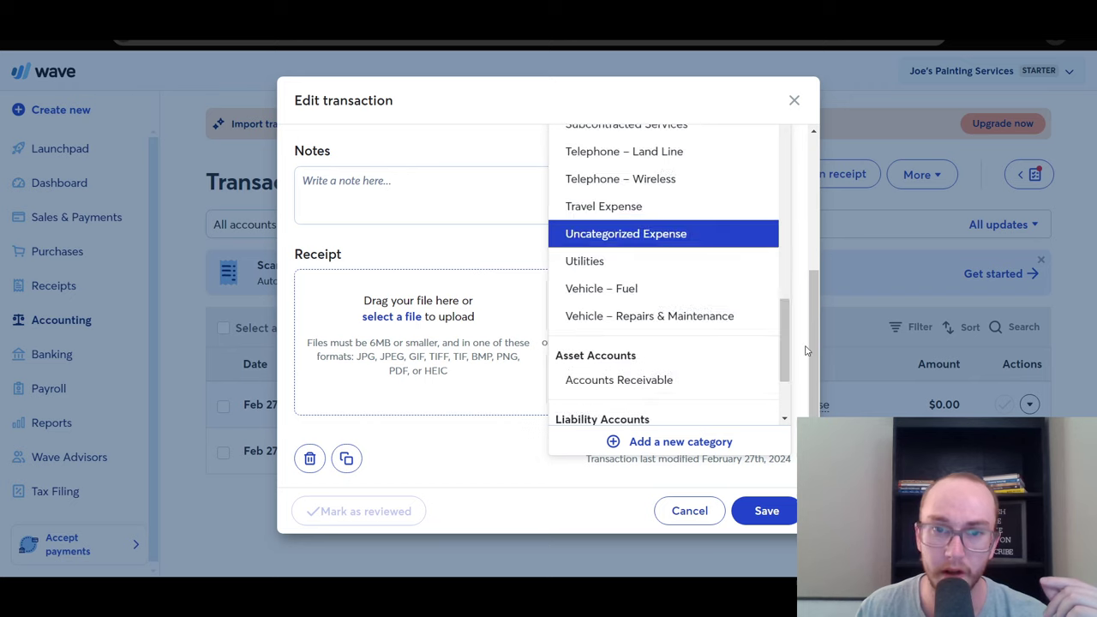
scroll(806, 350, "up", 1)
scroll(792, 380, "up", 3)
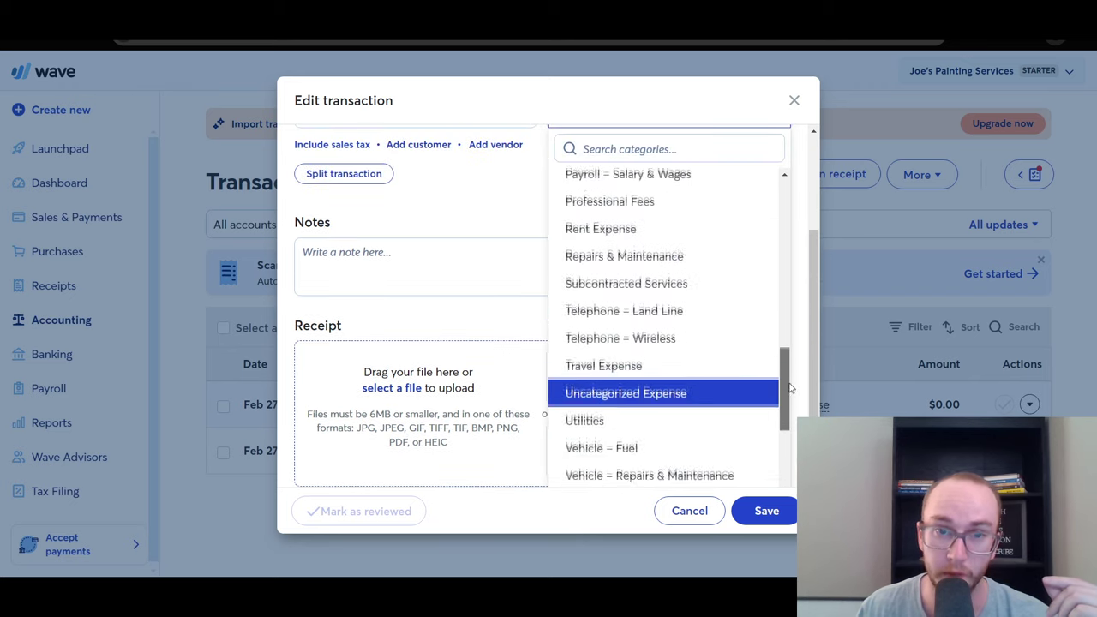
left_click_drag(792, 381, 793, 254)
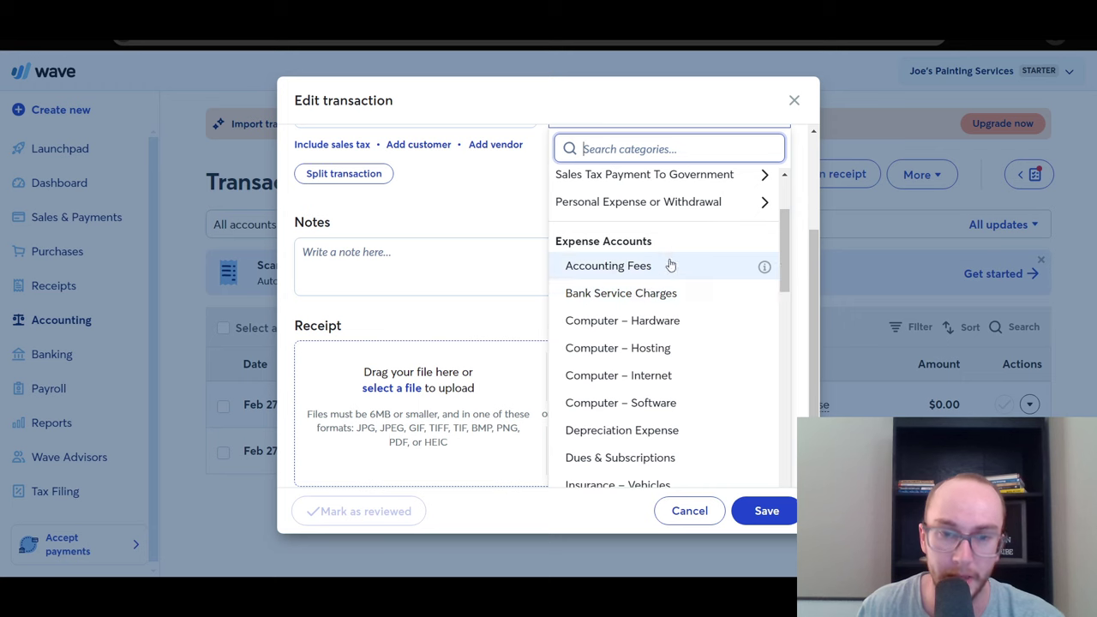
Step: Browse the first expense accounts and show the description of the Meals and Entertainment category
scroll(675, 327, "down", 1)
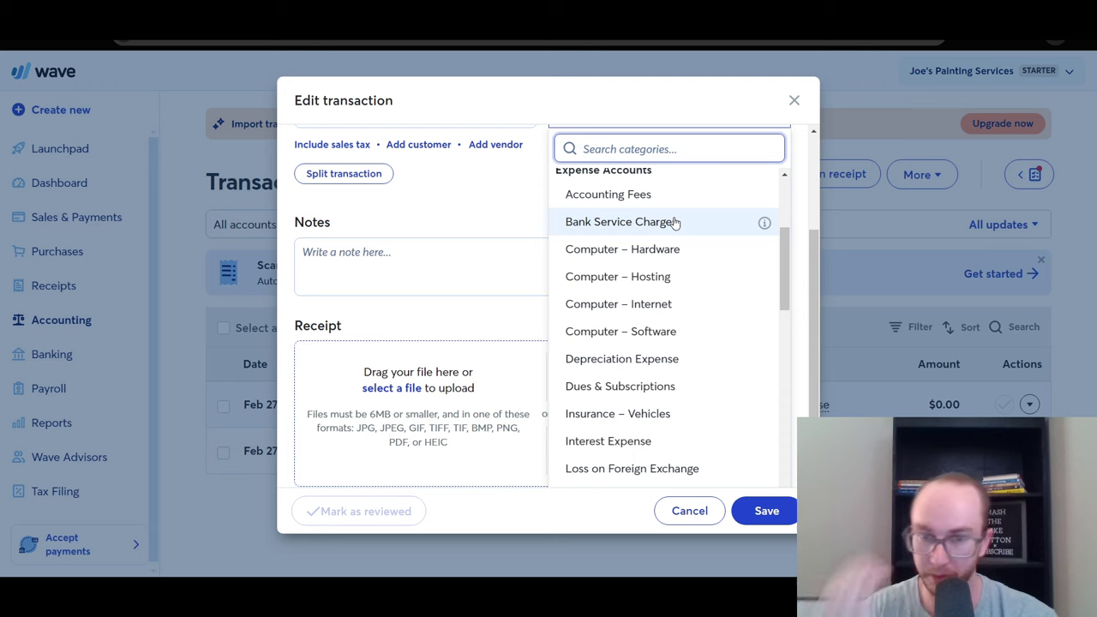
scroll(656, 287, "down", 1)
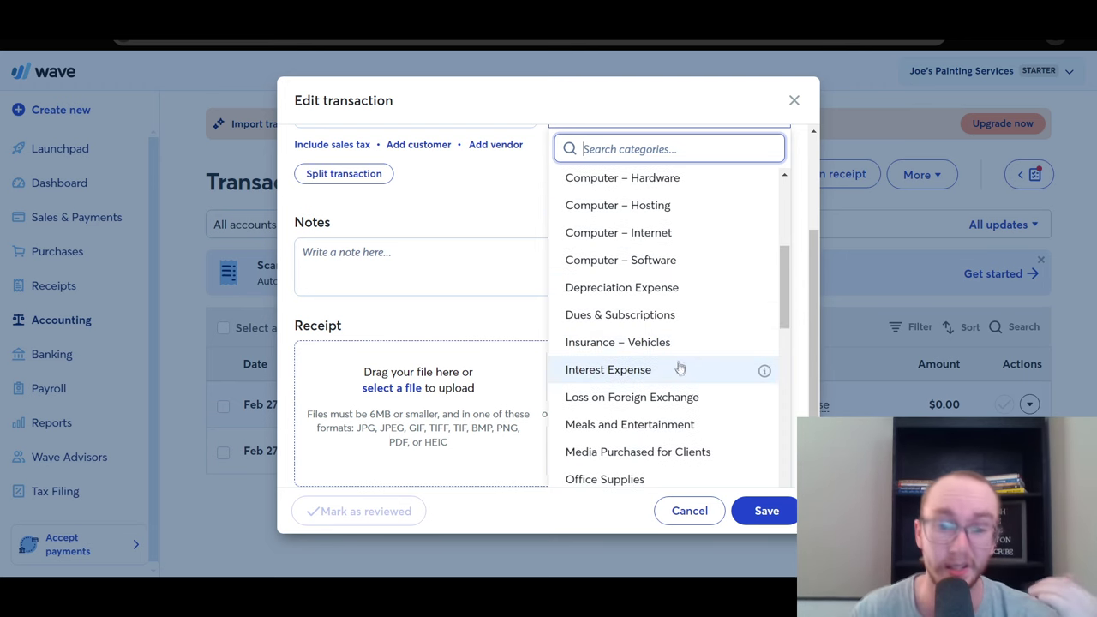
scroll(697, 363, "down", 1)
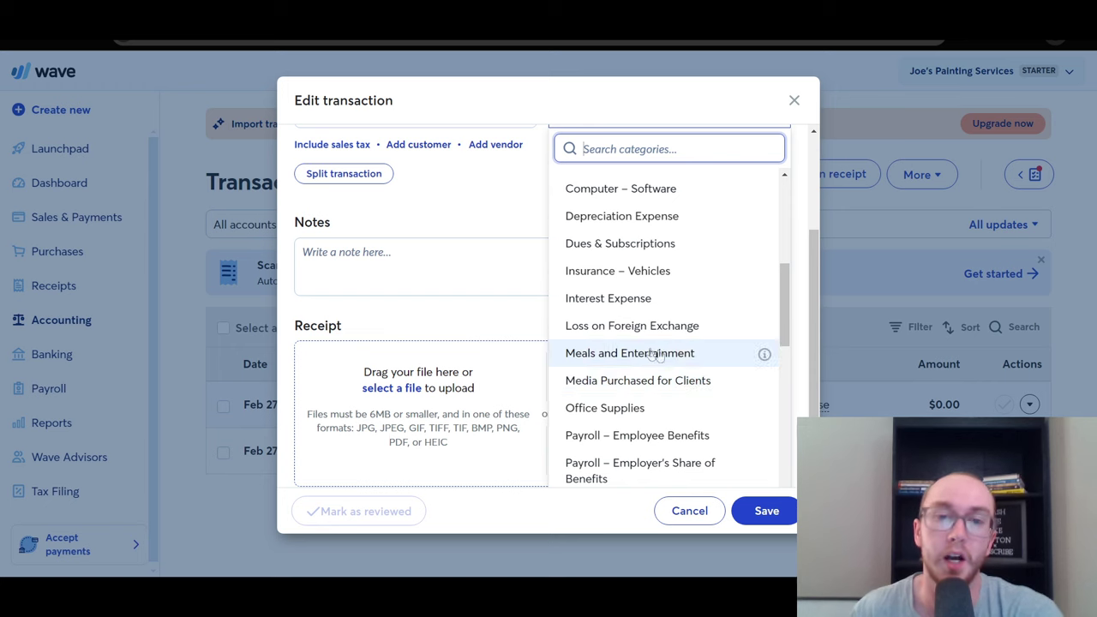
left_click(764, 357)
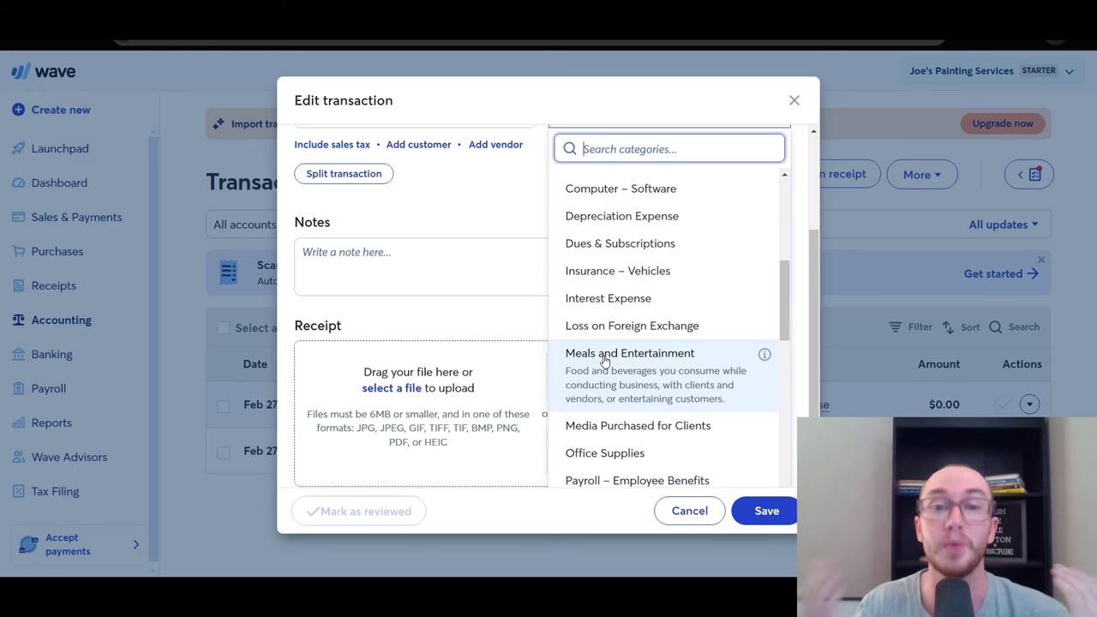
Step: Show the description of the Repairs & Maintenance category and look through the remaining expense, asset, liability and equity accounts
left_click(787, 330)
left_click_drag(787, 330, 792, 388)
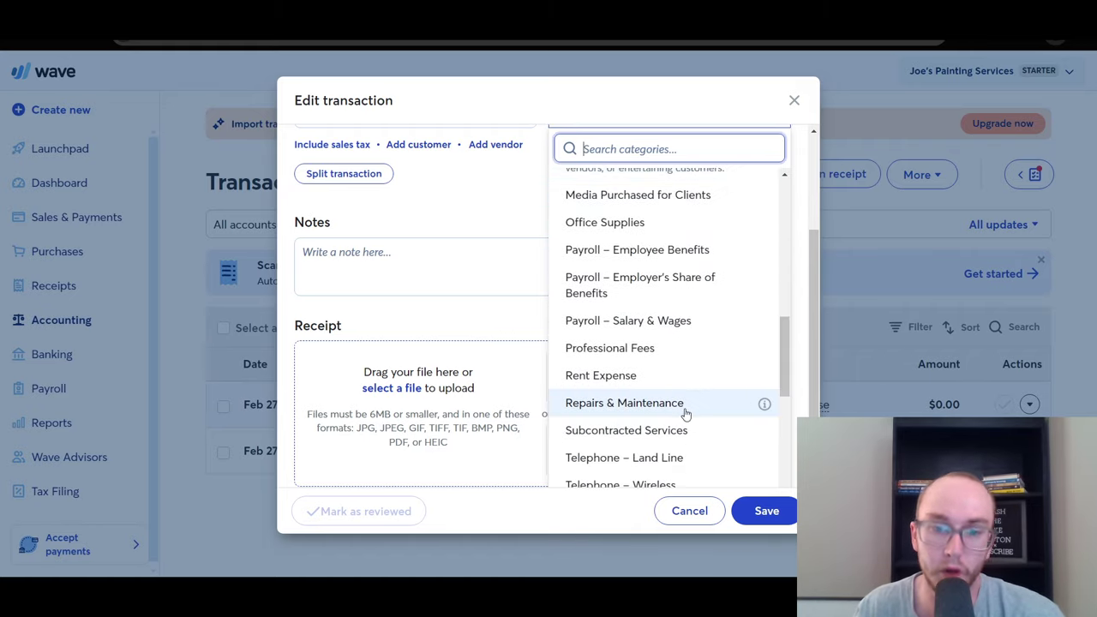
left_click(764, 406)
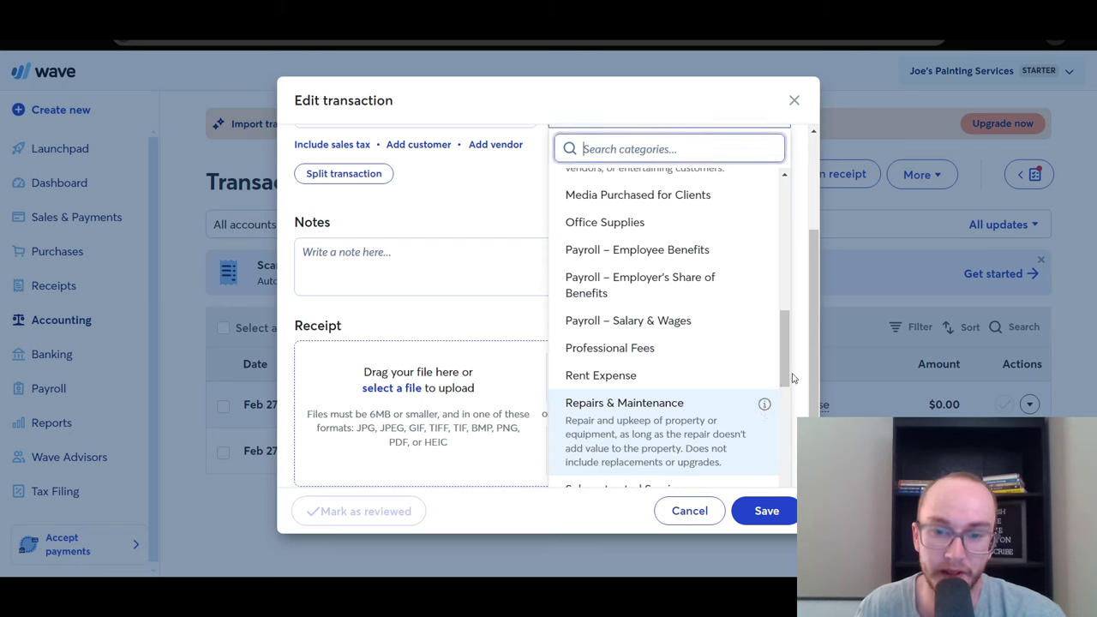
scroll(783, 377, "down", 1)
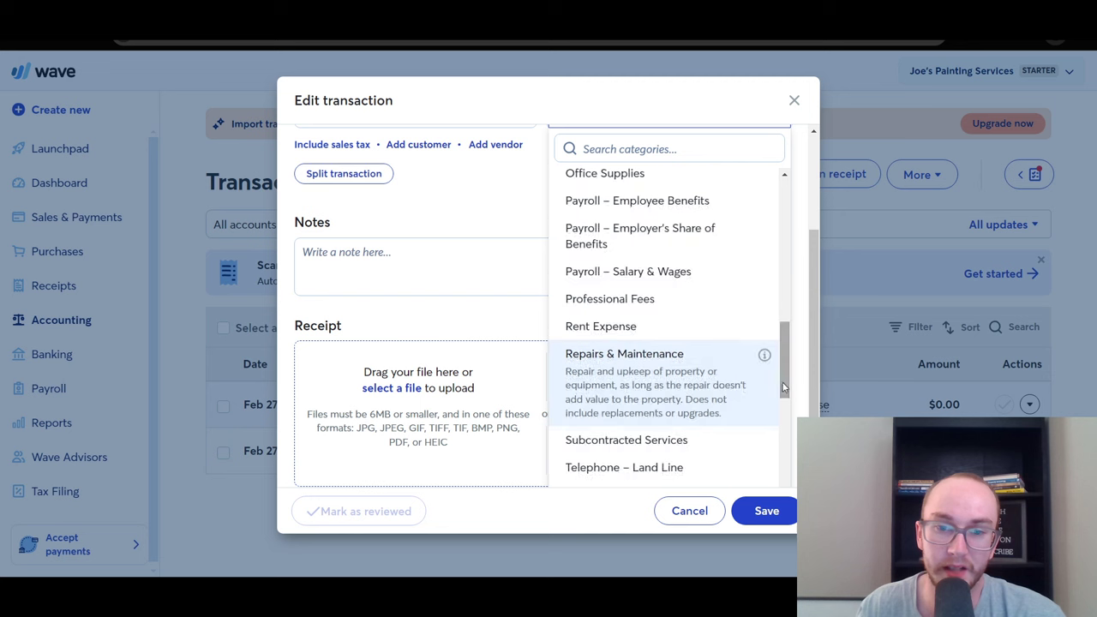
scroll(751, 396, "down", 5)
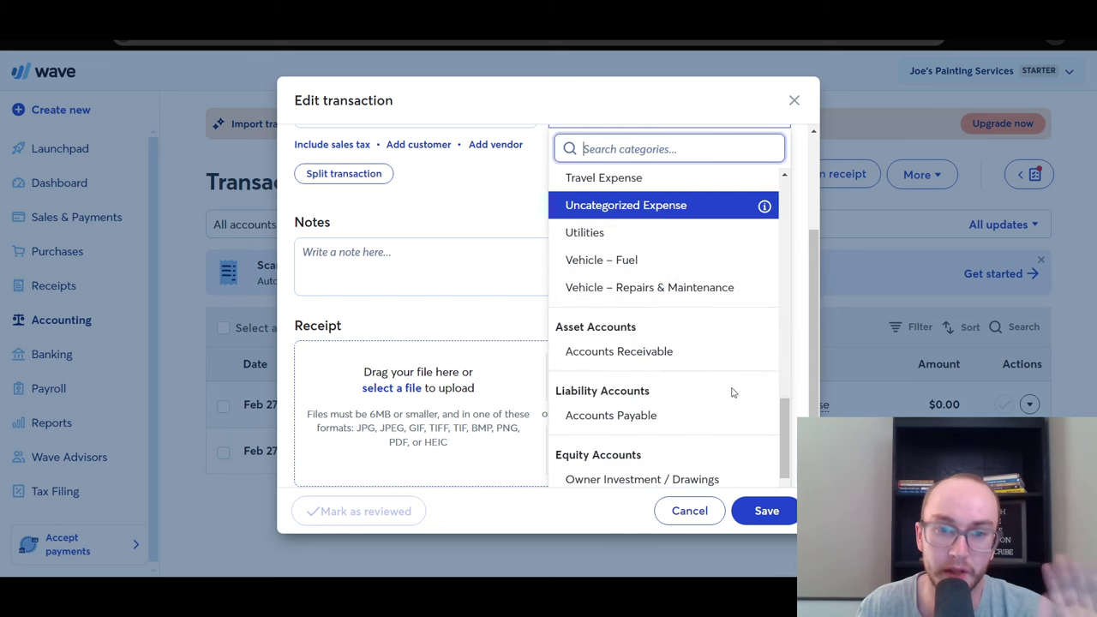
scroll(730, 392, "up", 4)
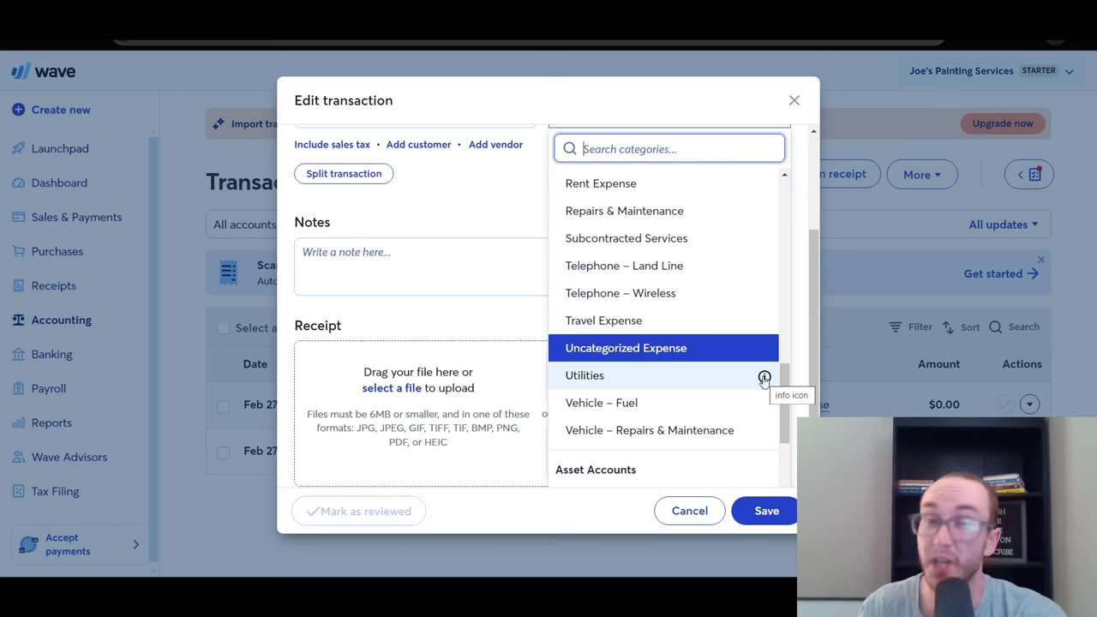
Step: Look through the withdrawal's expense accounts, from Accounting Fees down to Vehicle – Repairs & Maintenance, and return to the computer-related categories
left_click_drag(785, 377, 792, 246)
left_click(765, 264)
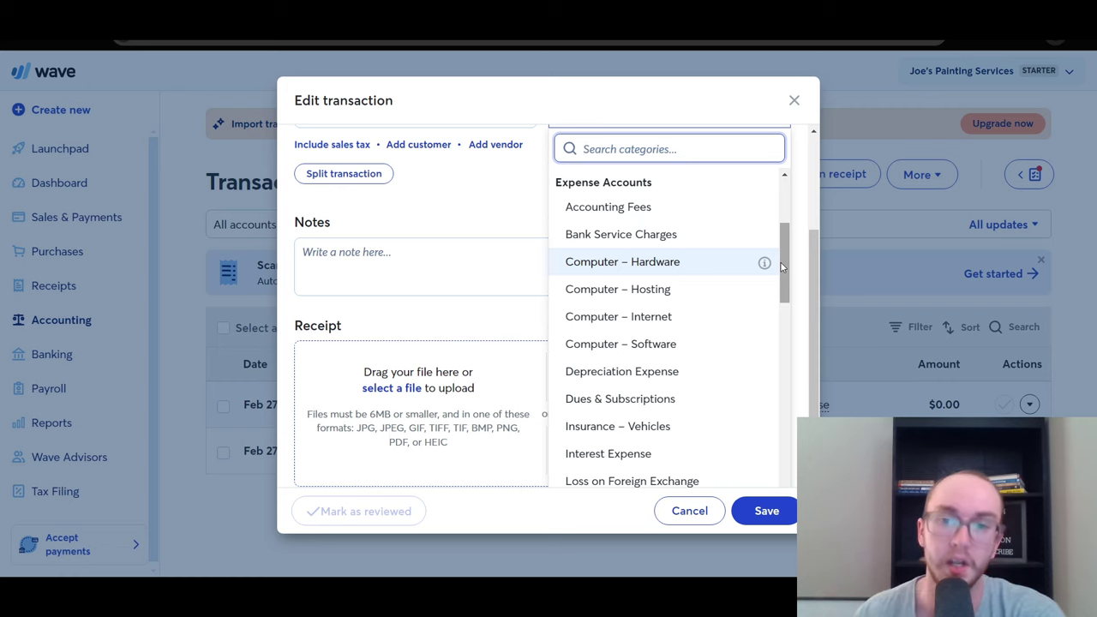
left_click_drag(780, 268, 791, 337)
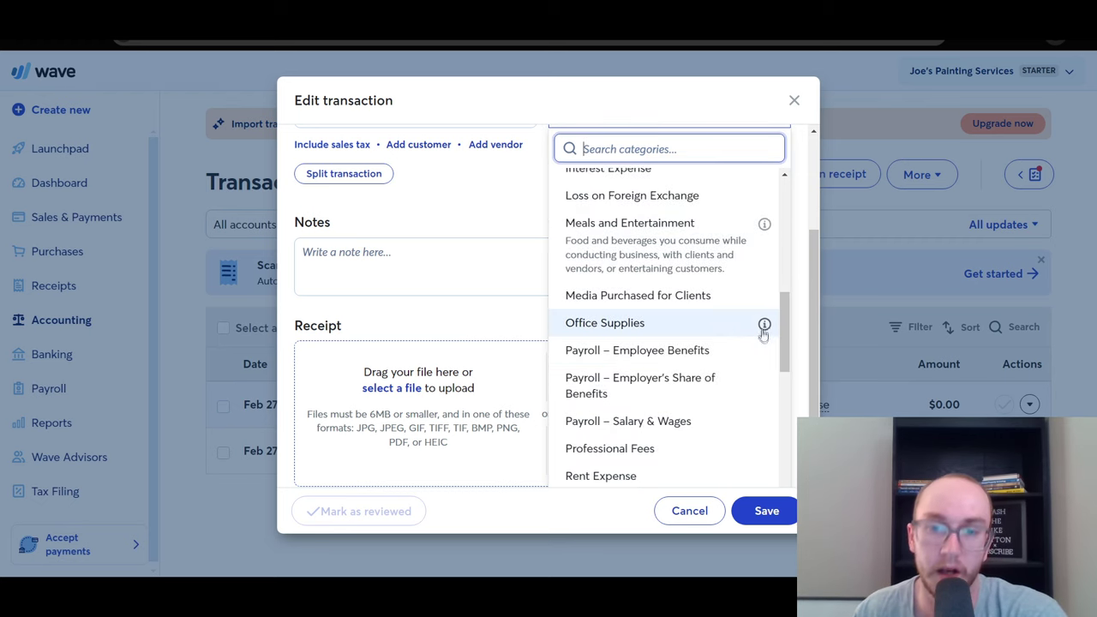
left_click_drag(783, 323, 783, 384)
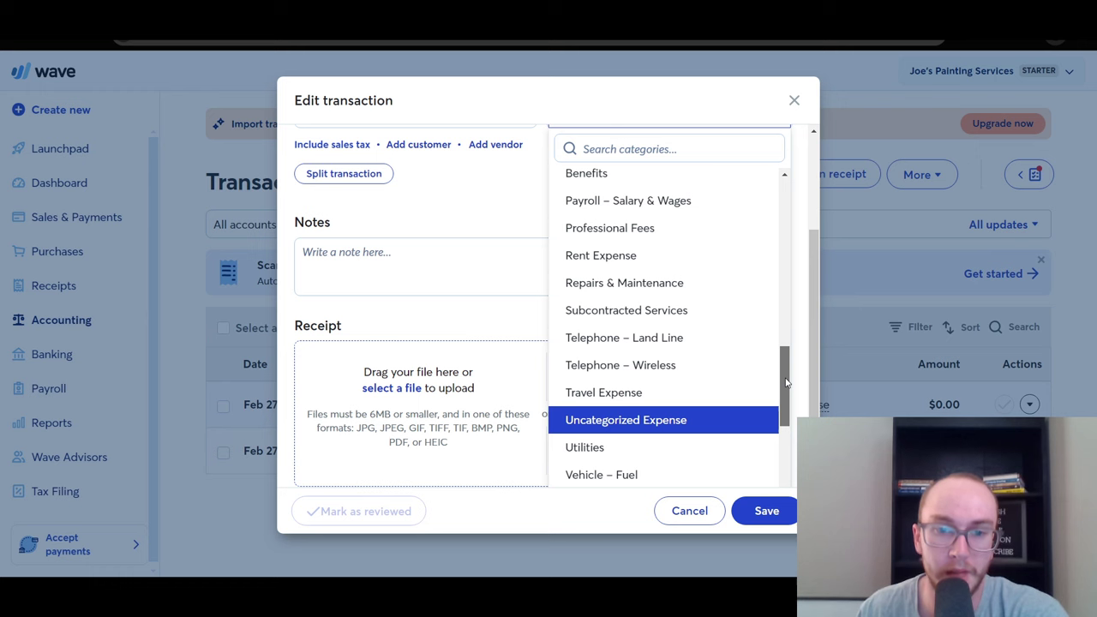
scroll(734, 386, "down", 1)
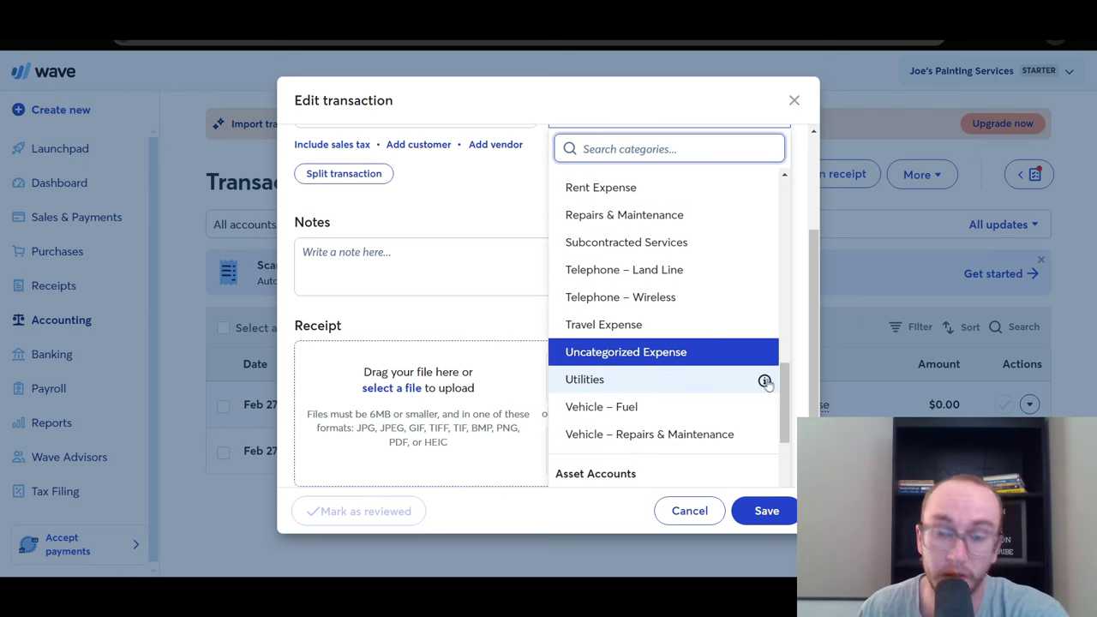
left_click_drag(783, 392, 788, 323)
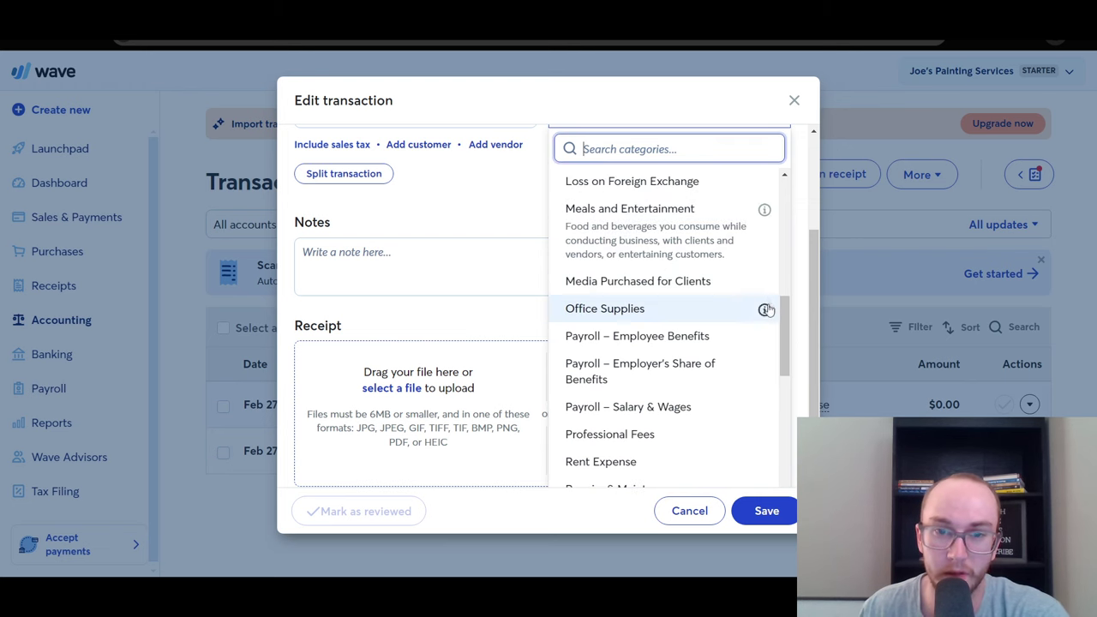
scroll(709, 294, "up", 3)
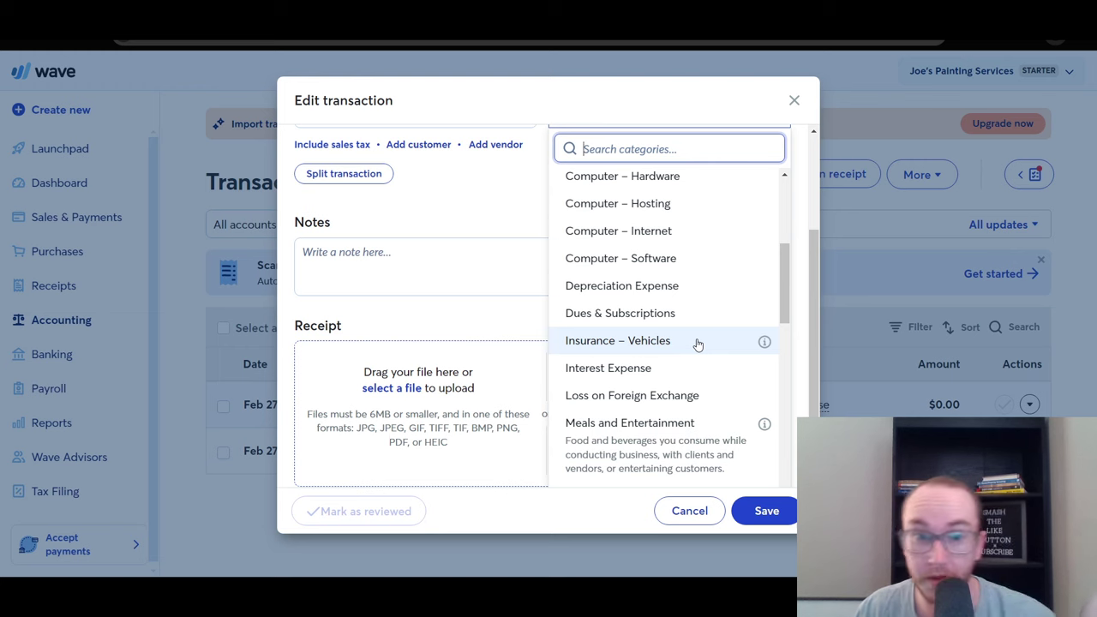
Step: Show and hide the descriptions of the Dues & Subscriptions, Depreciation Expense and Computer – Internet categories
left_click(763, 316)
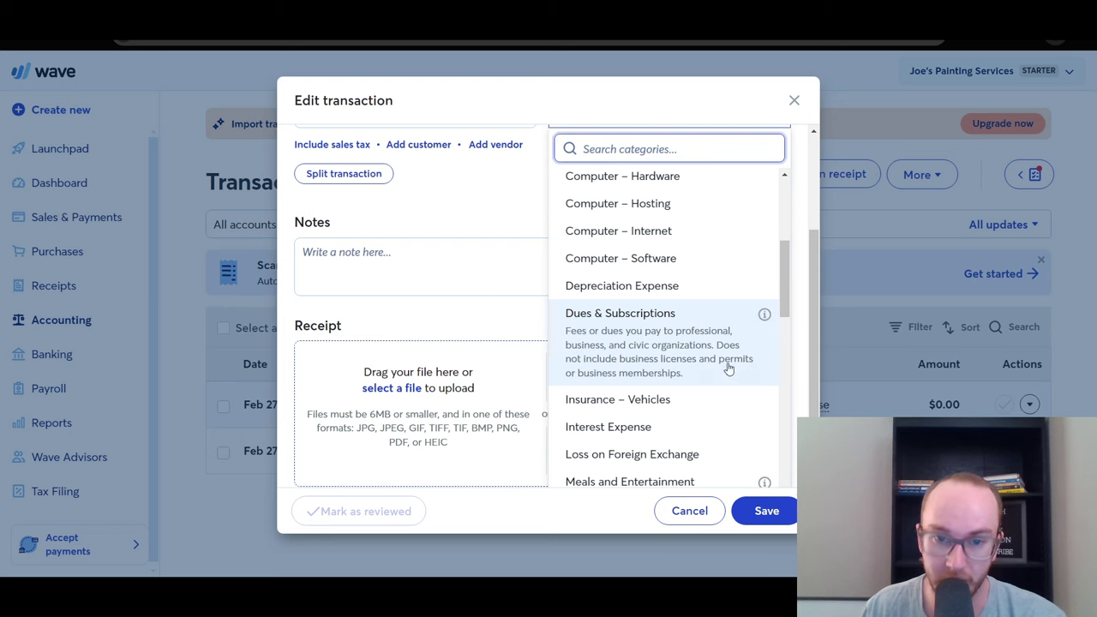
left_click(764, 316)
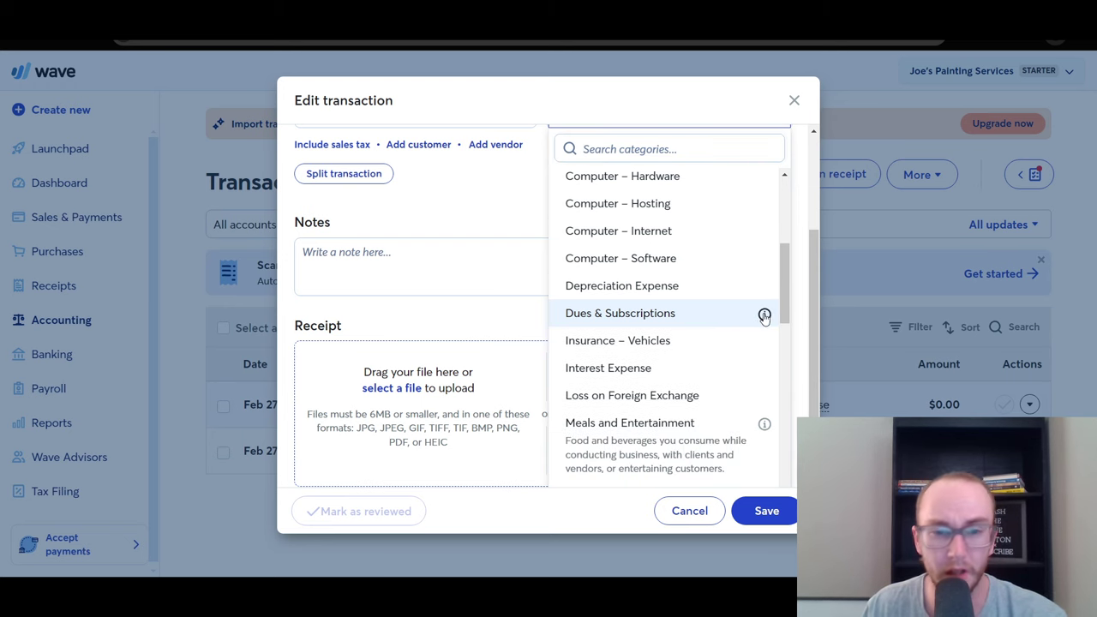
left_click(764, 288)
left_click(762, 288)
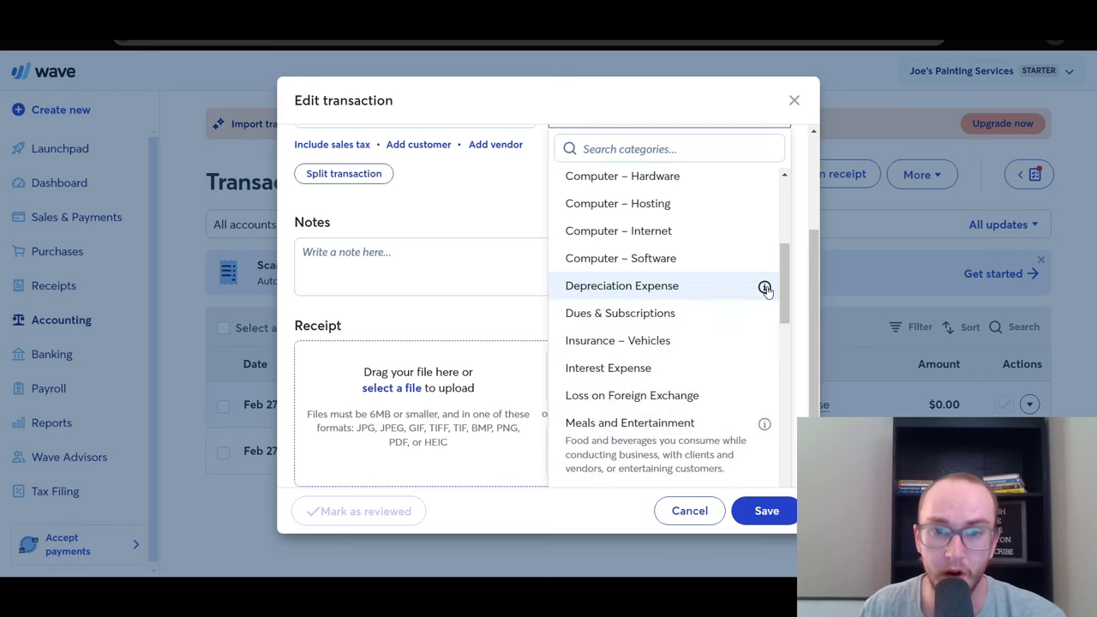
scroll(759, 315, "up", 1)
left_click(764, 304)
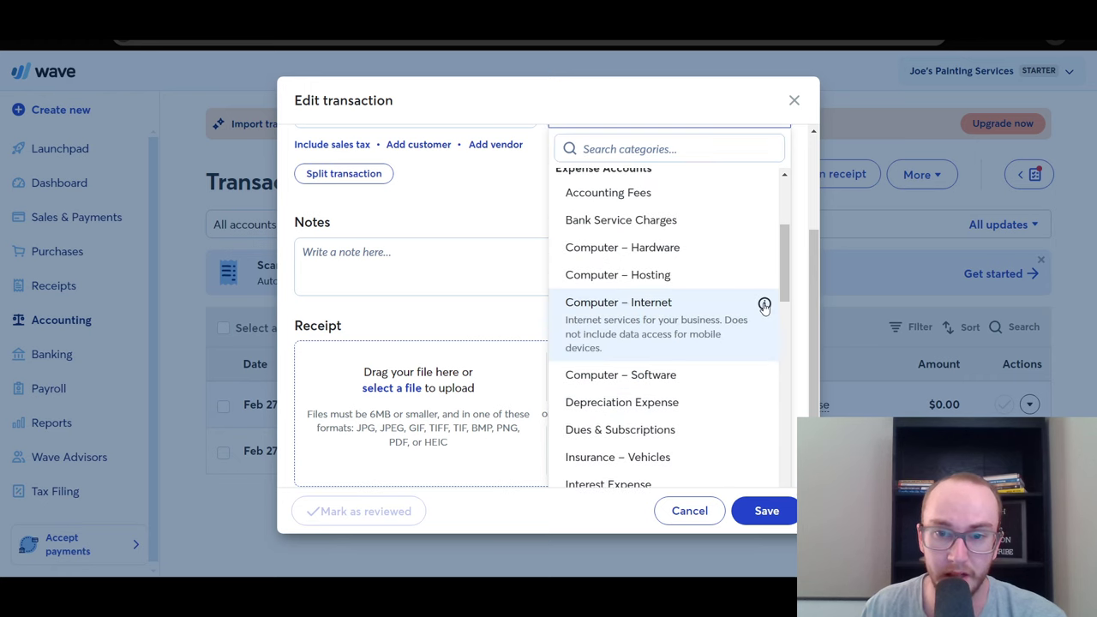
left_click(764, 304)
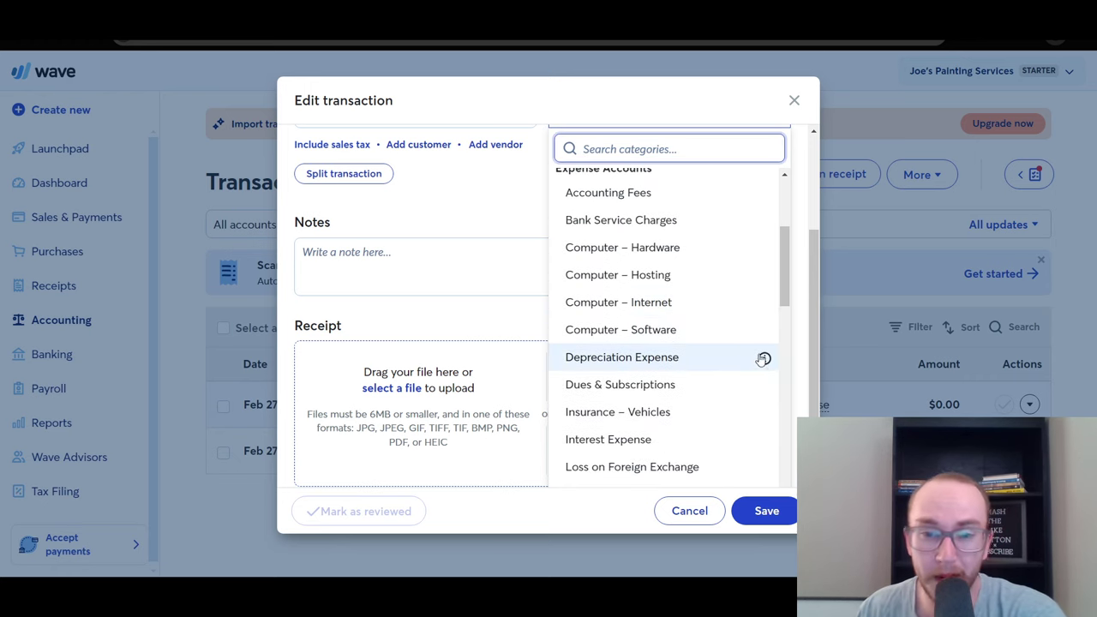
Step: Categorize the withdrawal as Bank Service Charges
scroll(784, 309, "down", 1)
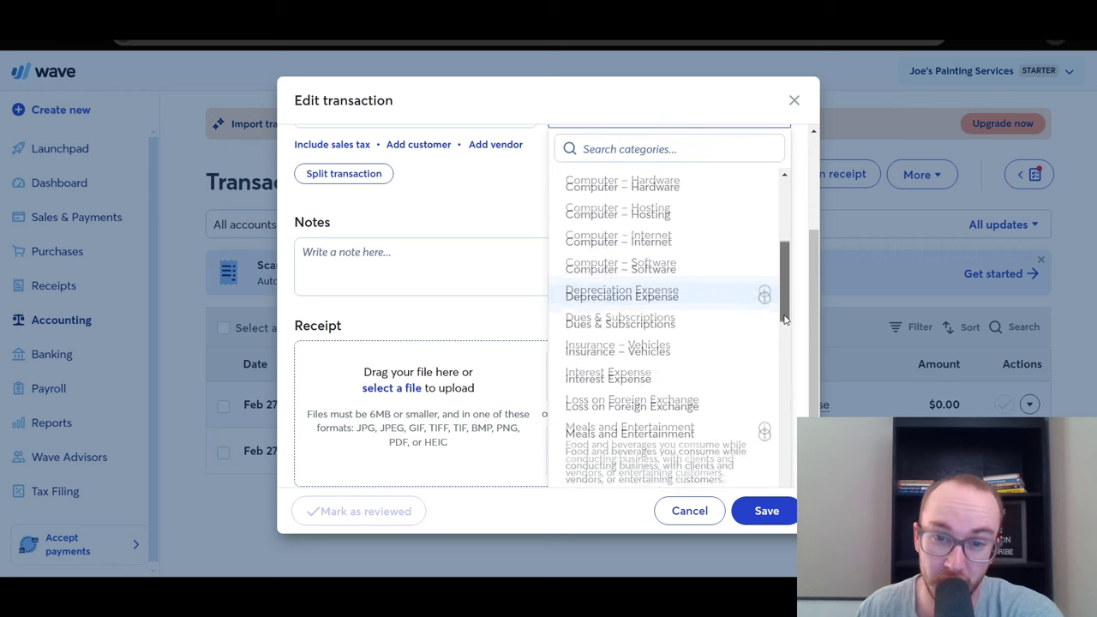
left_click_drag(785, 319, 789, 303)
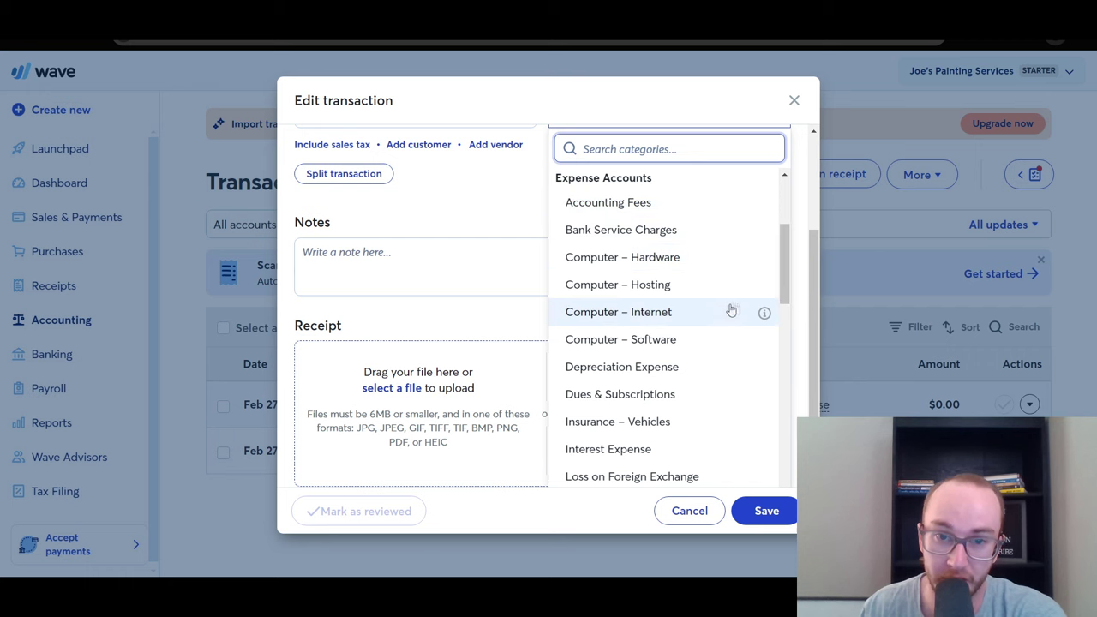
scroll(735, 341, "down", 5)
scroll(706, 285, "up", 5)
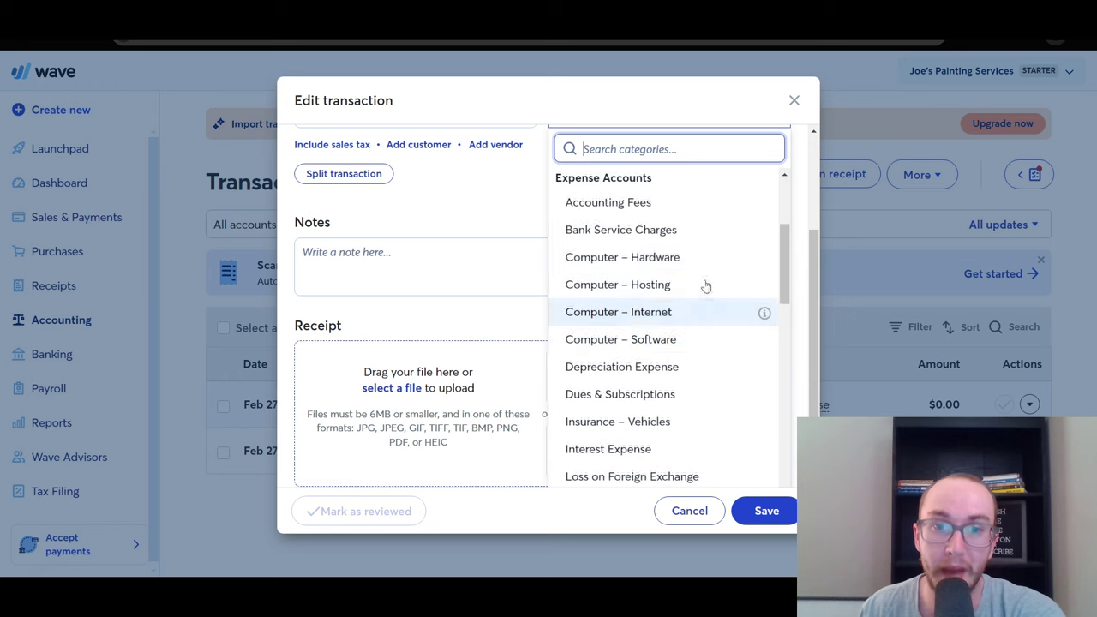
left_click(693, 231)
scroll(617, 339, "up", 2)
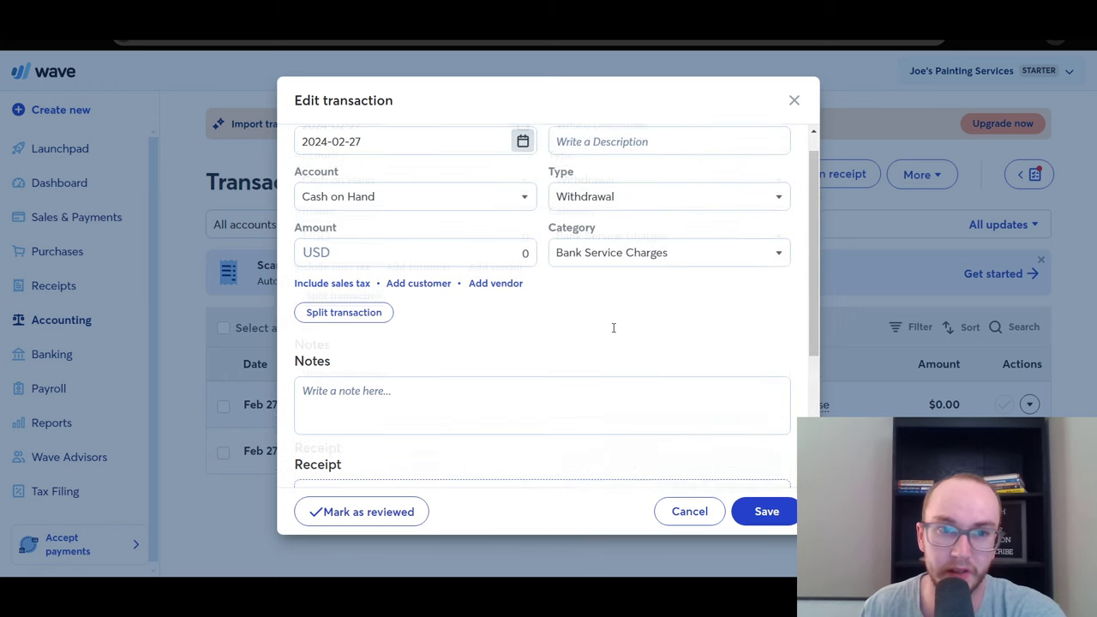
Step: Set the bank service charge amount to 15.00 USD, look over the remaining fields and save the transaction
left_click(451, 250)
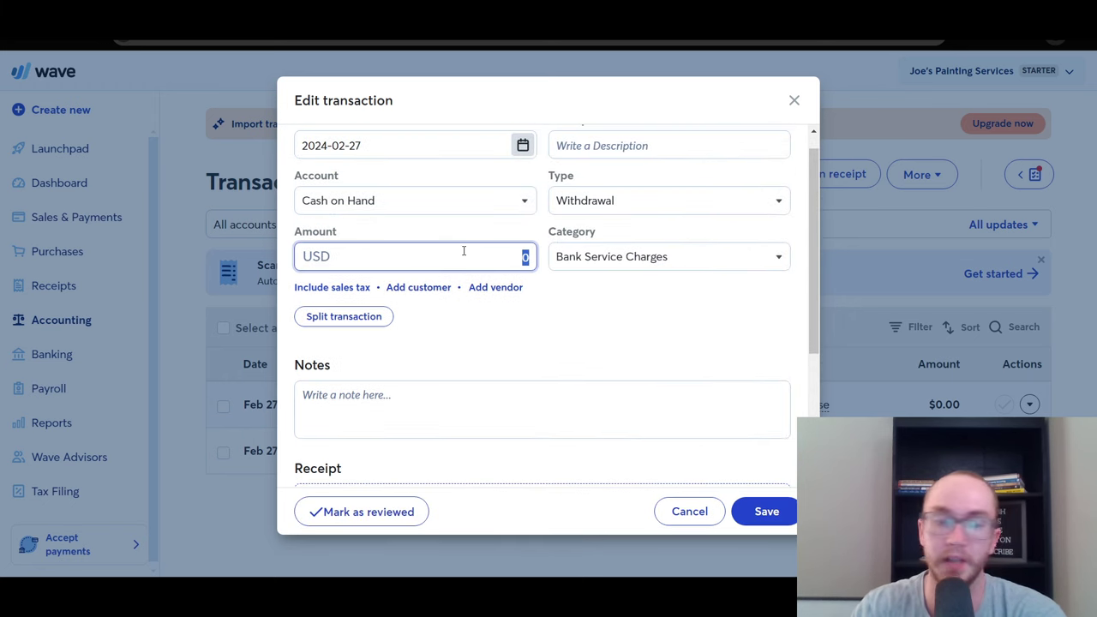
left_click(632, 301)
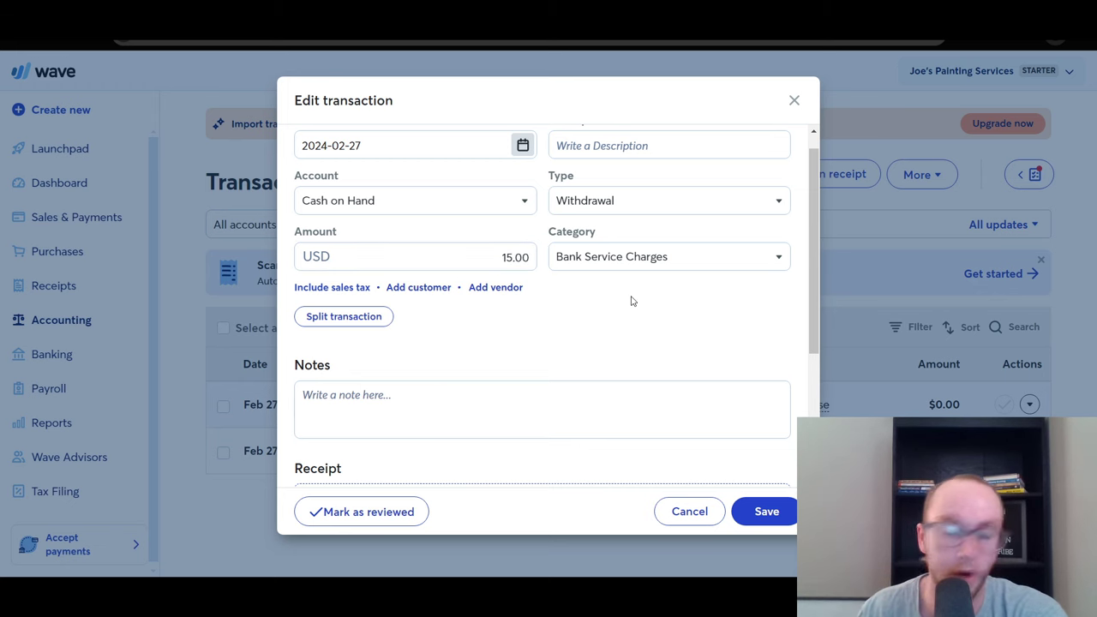
scroll(631, 301, "up", 1)
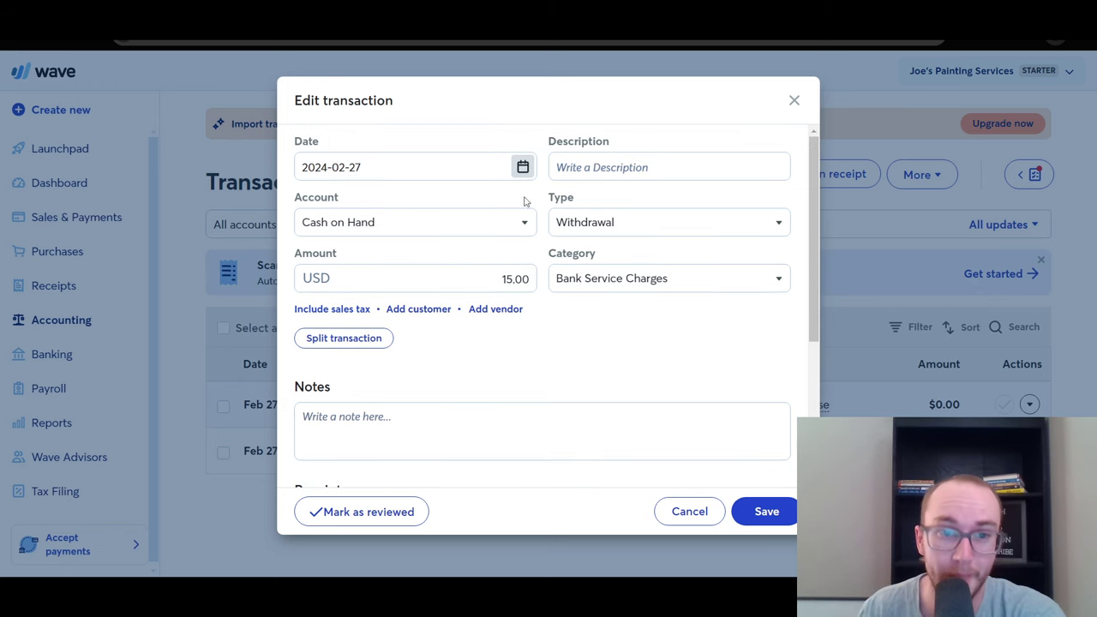
scroll(689, 385, "down", 5)
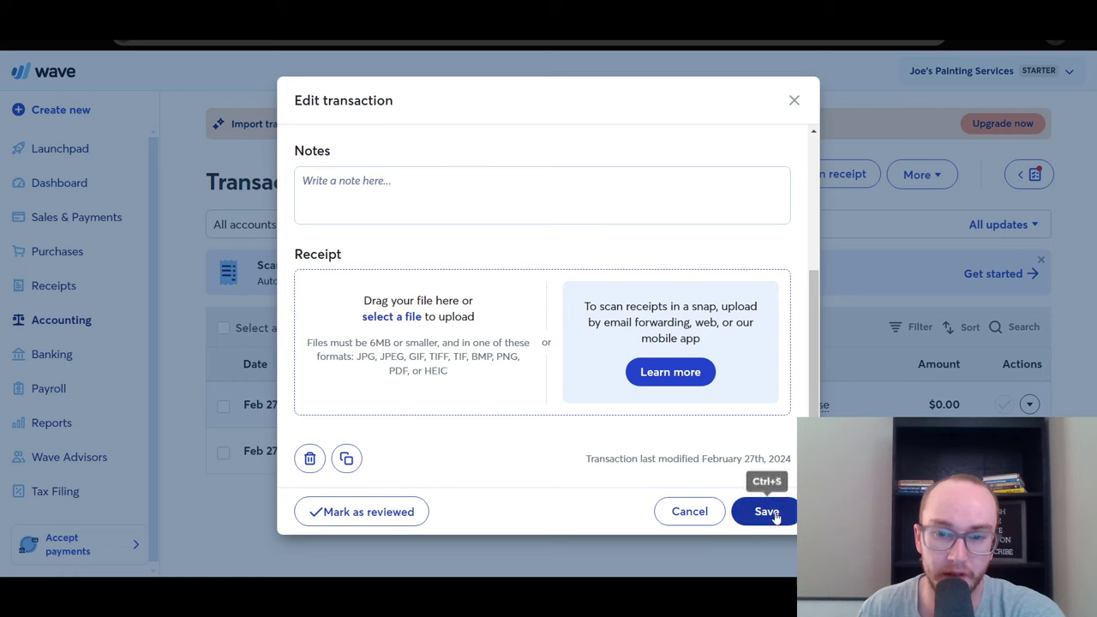
left_click(766, 511)
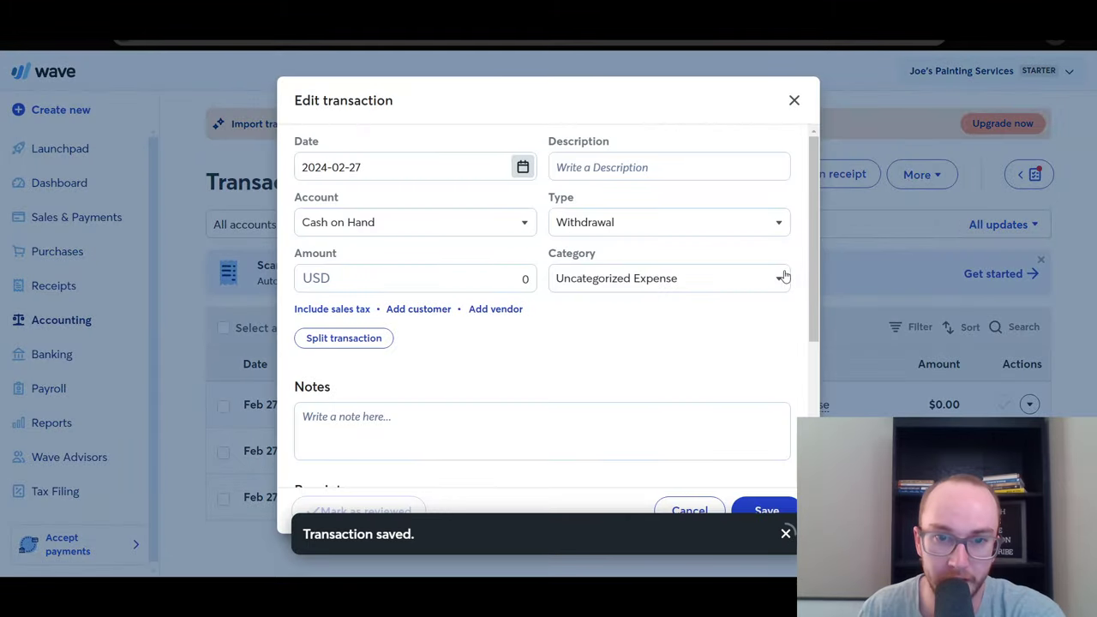
Step: Open the category list of the new uncategorized withdrawal and show the description of Dues & Subscriptions
left_click(780, 279)
scroll(784, 422, "down", 5)
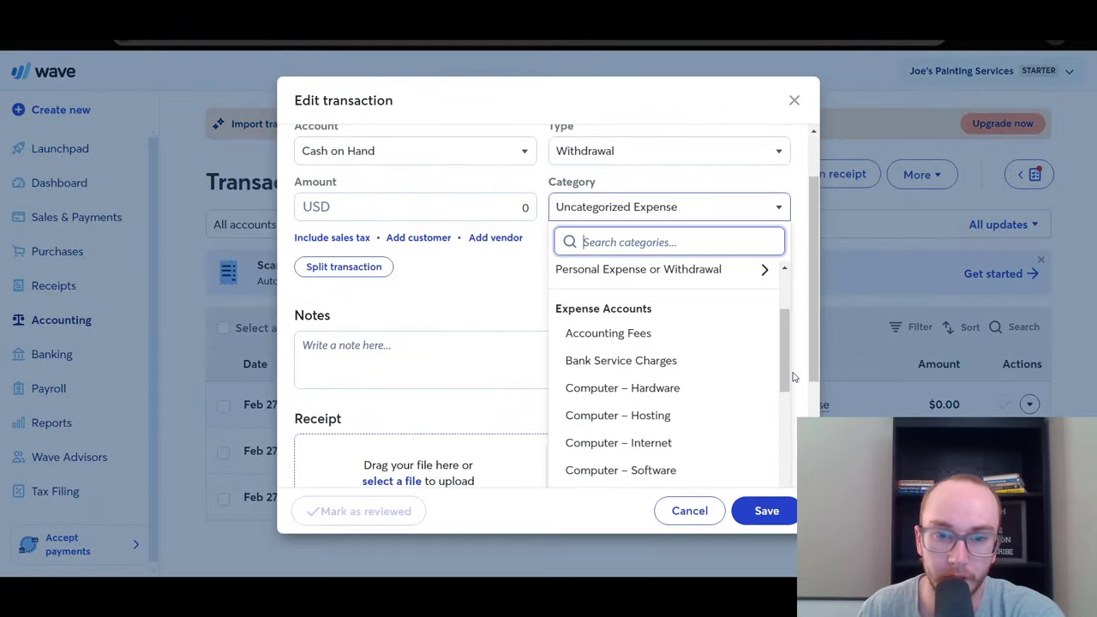
scroll(793, 364, "down", 3)
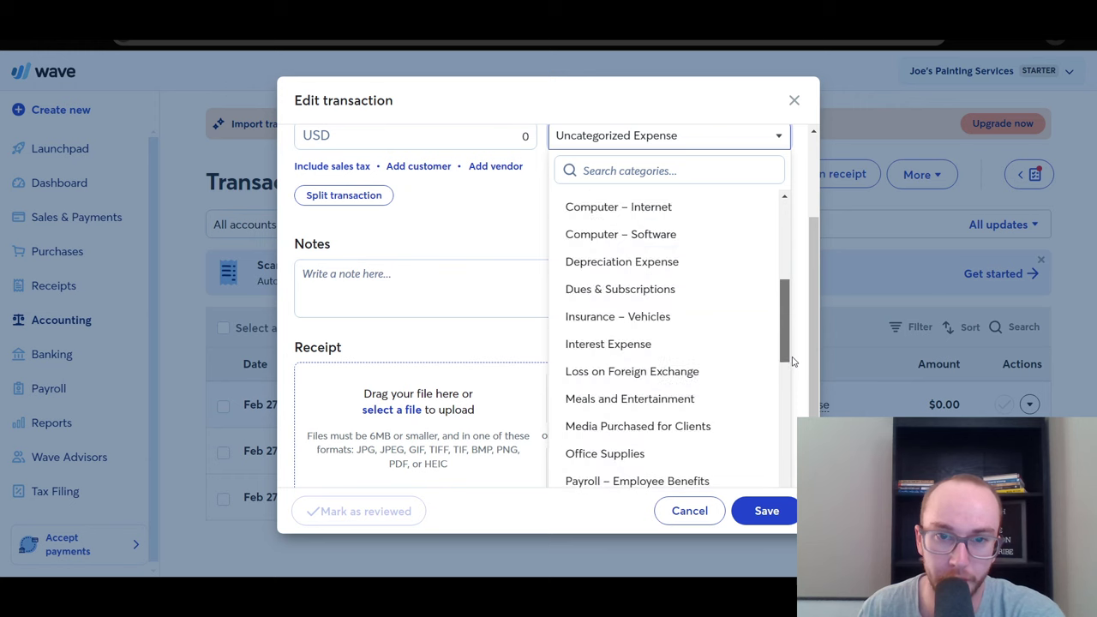
left_click(765, 292)
double_click(764, 293)
left_click(763, 290)
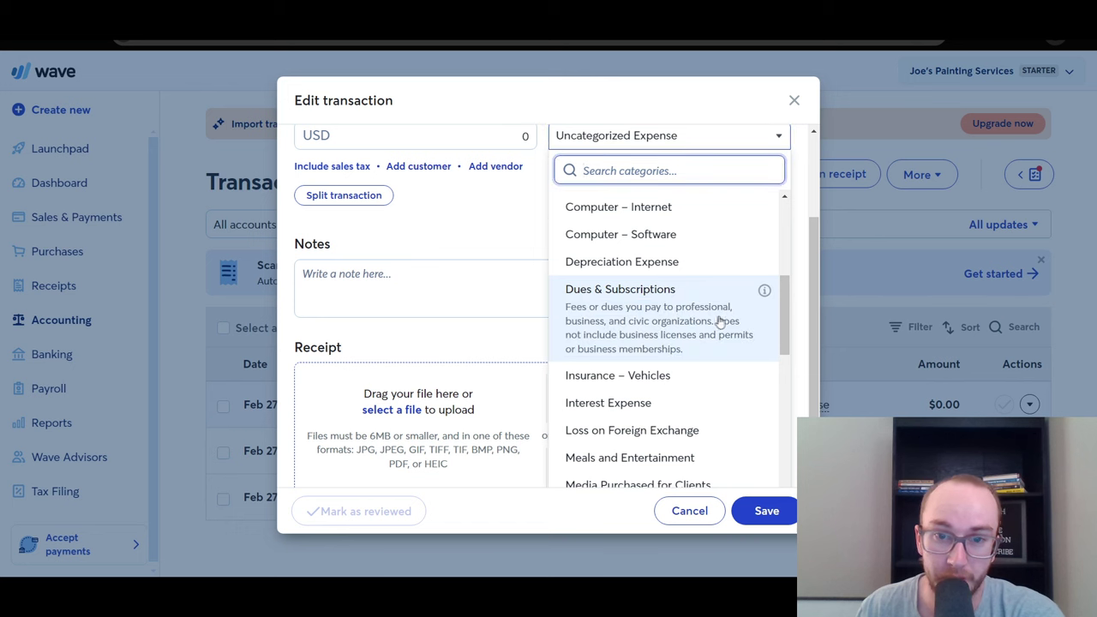
Step: Check the description of Professional Fees and assign that category to the withdrawal
scroll(725, 324, "up", 1)
scroll(725, 335, "down", 5)
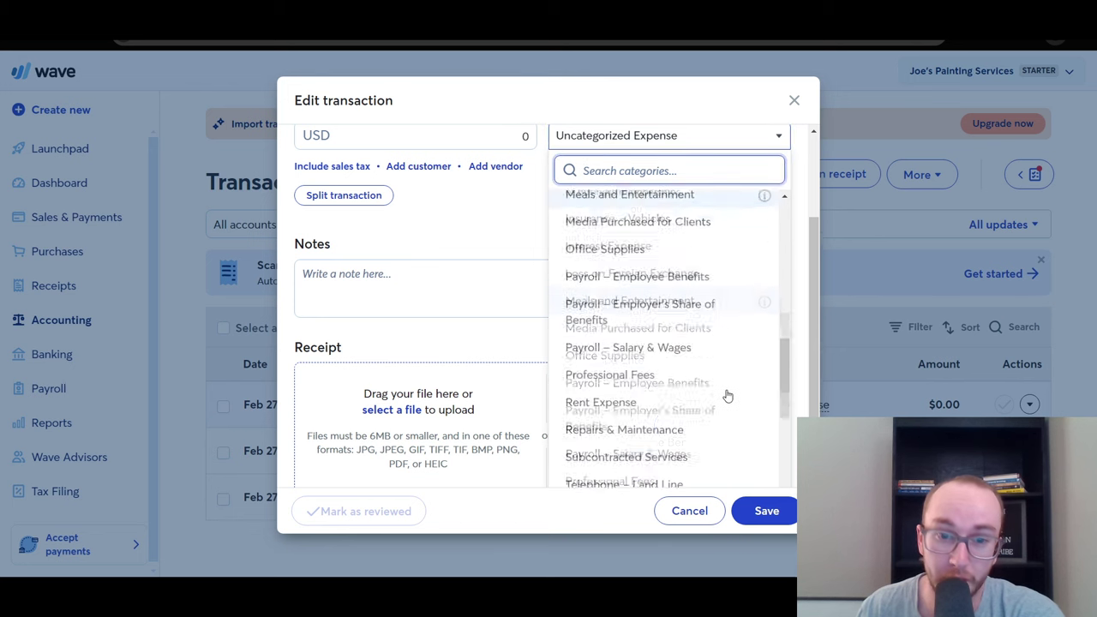
scroll(729, 421, "down", 1)
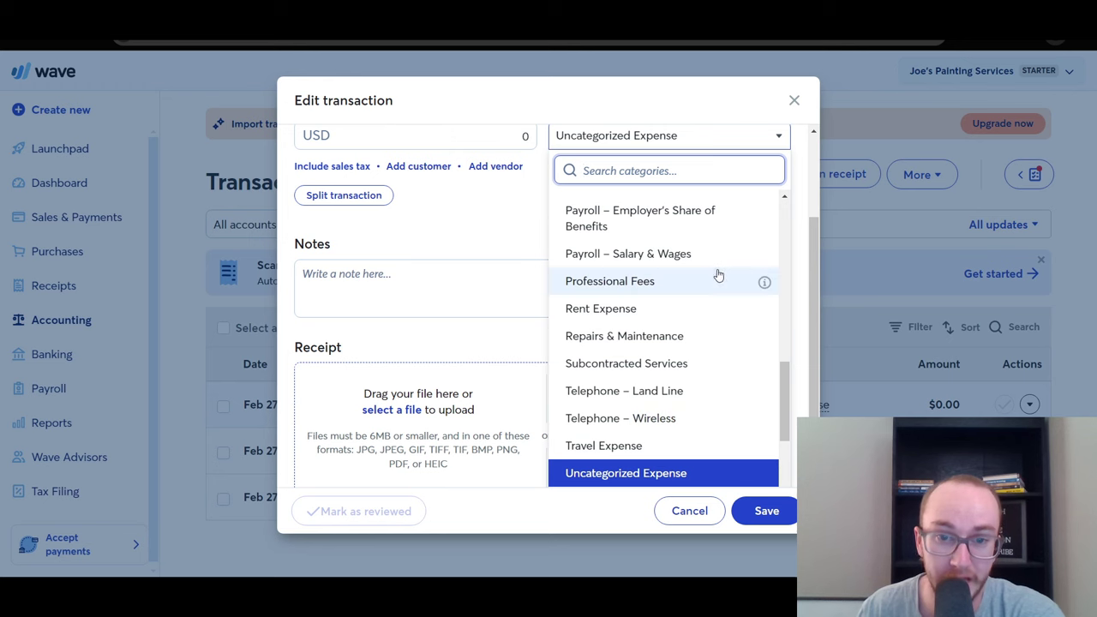
left_click(764, 283)
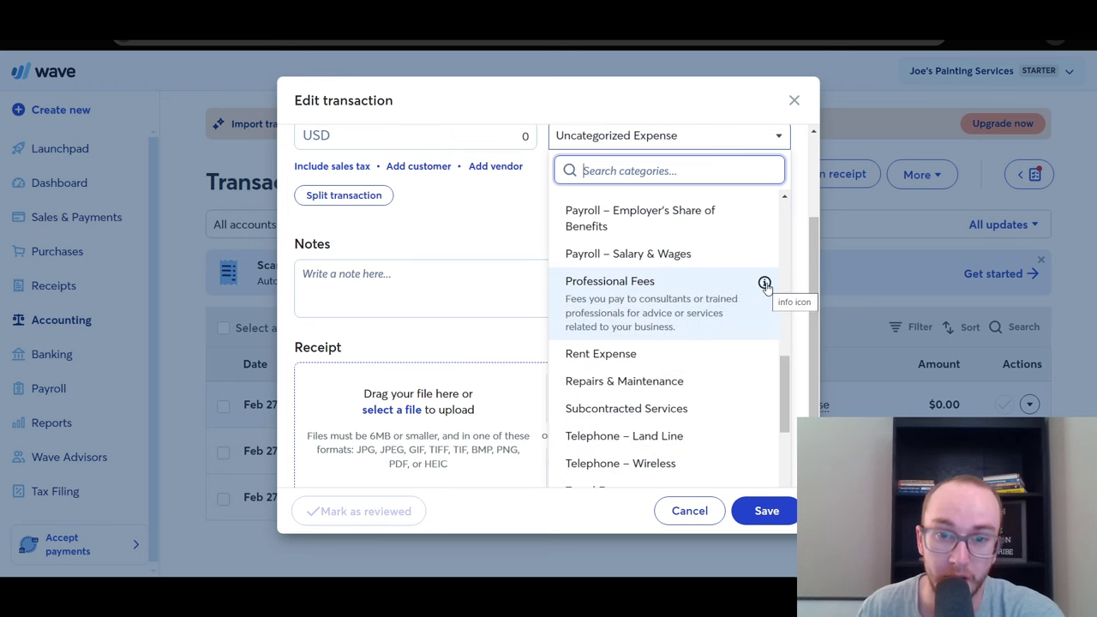
left_click(691, 282)
Step: Set the professional fees withdrawal amount to 200.00 USD and save the transaction
scroll(657, 345, "up", 1)
scroll(506, 303, "up", 1)
left_click(506, 272)
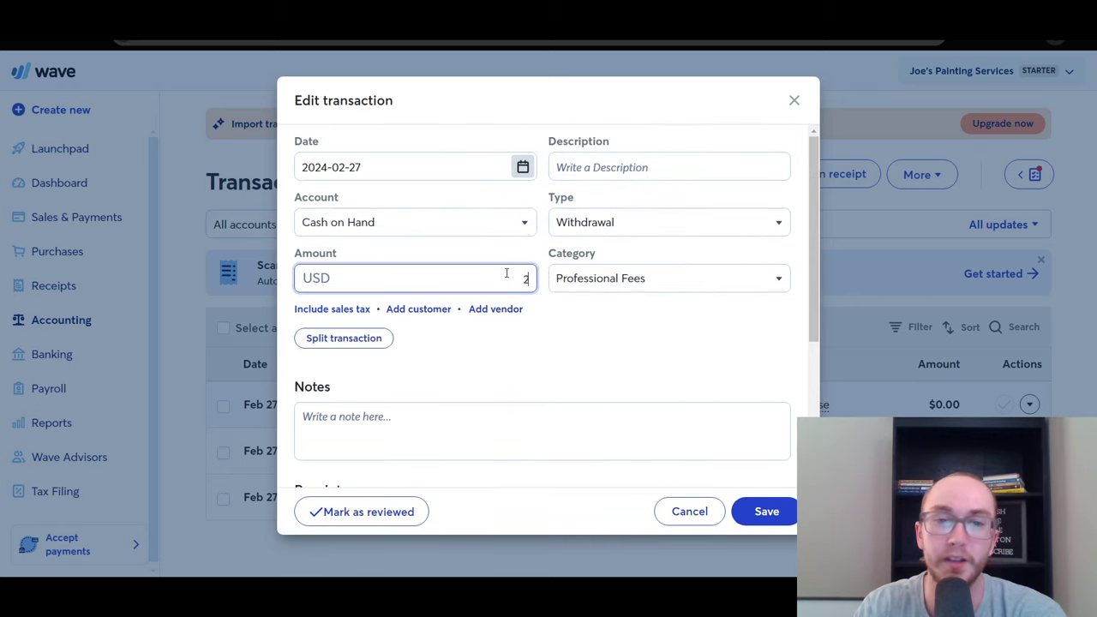
left_click(591, 324)
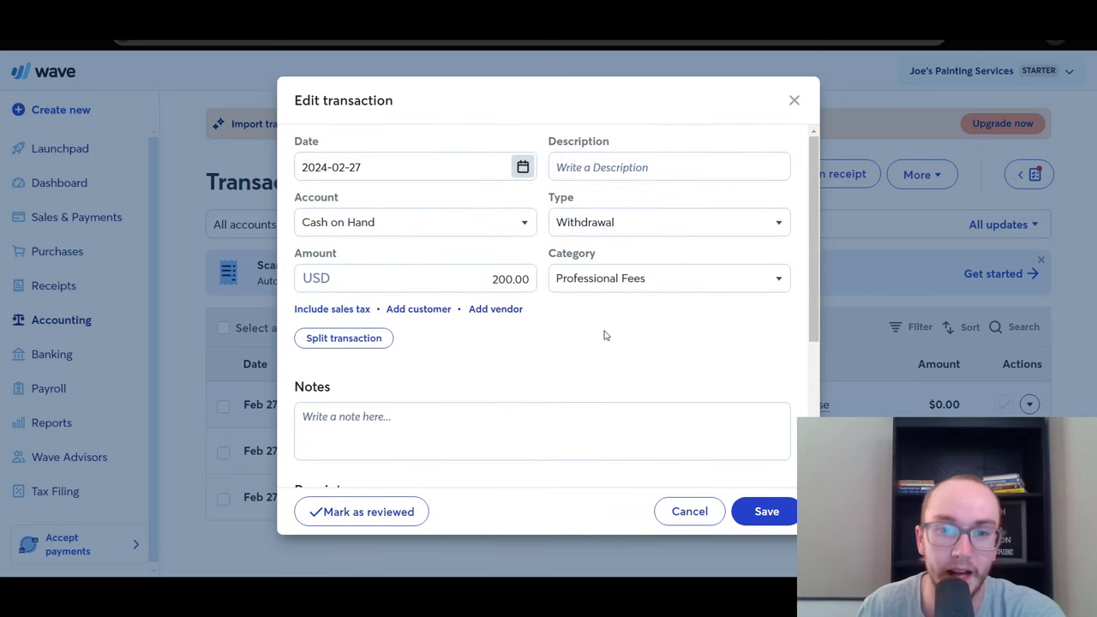
left_click(766, 511)
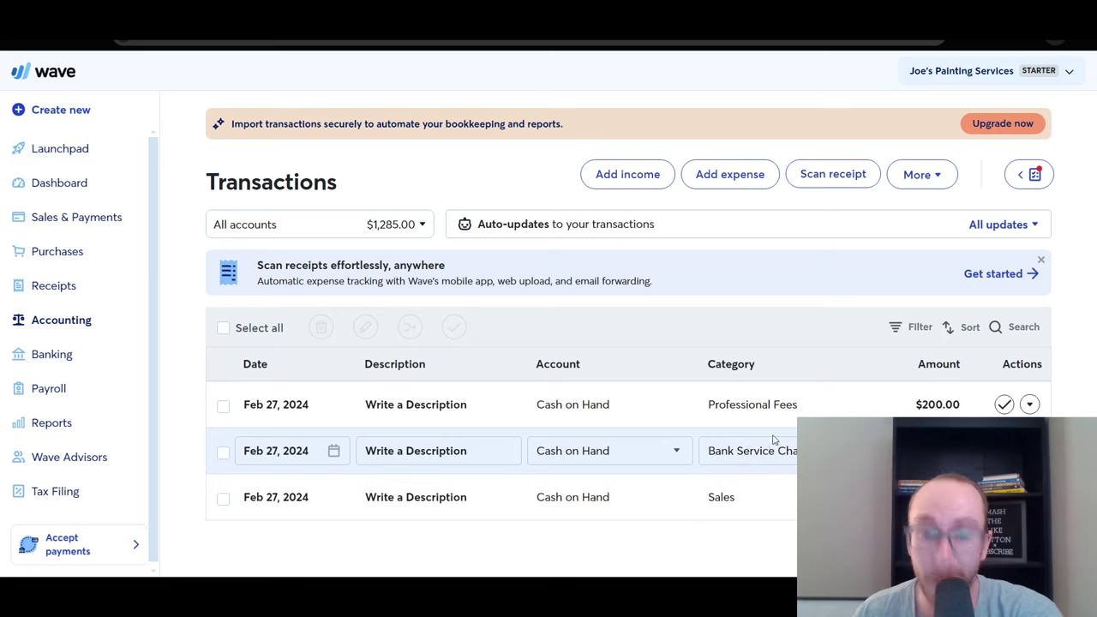
left_click(628, 411)
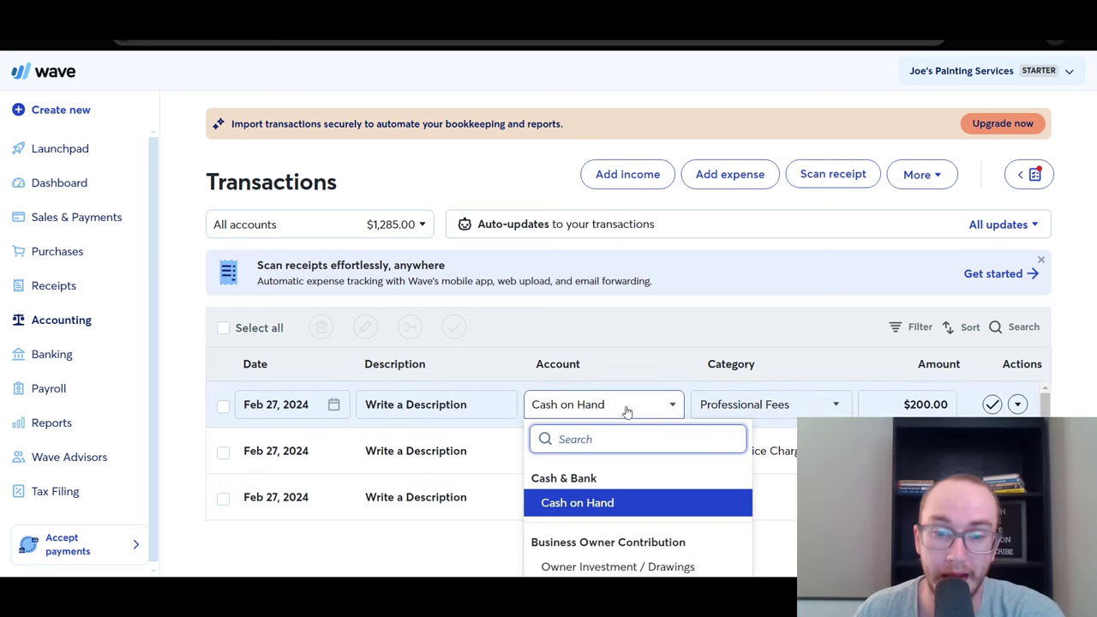
left_click(629, 411)
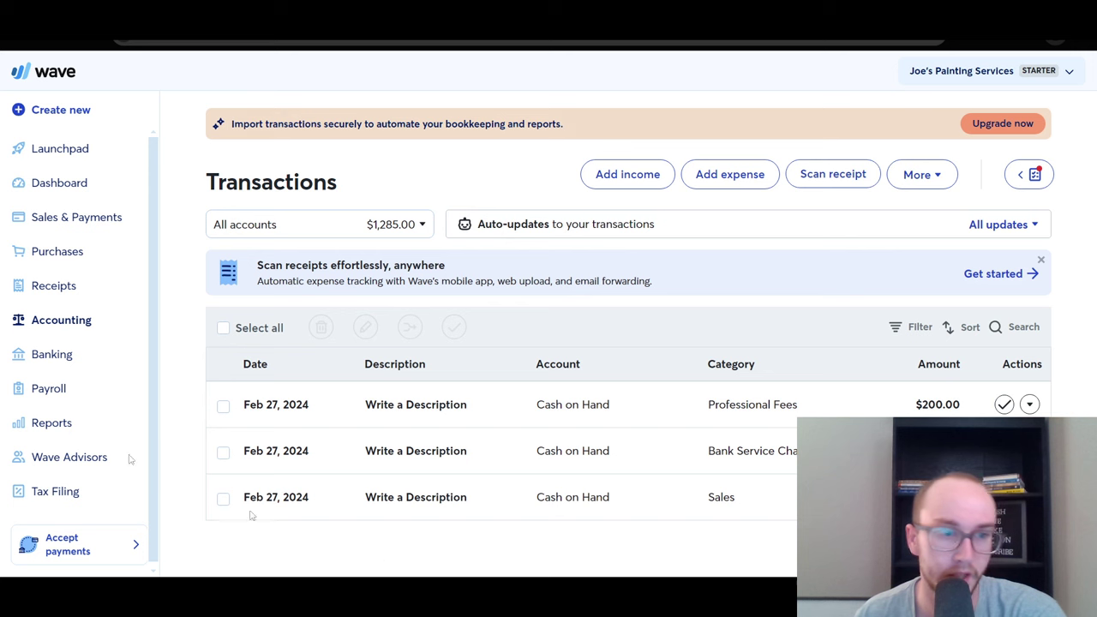
Step: Open the Profit & Loss (Income Statement) report and examine its income, expense and net profit summary
left_click(49, 423)
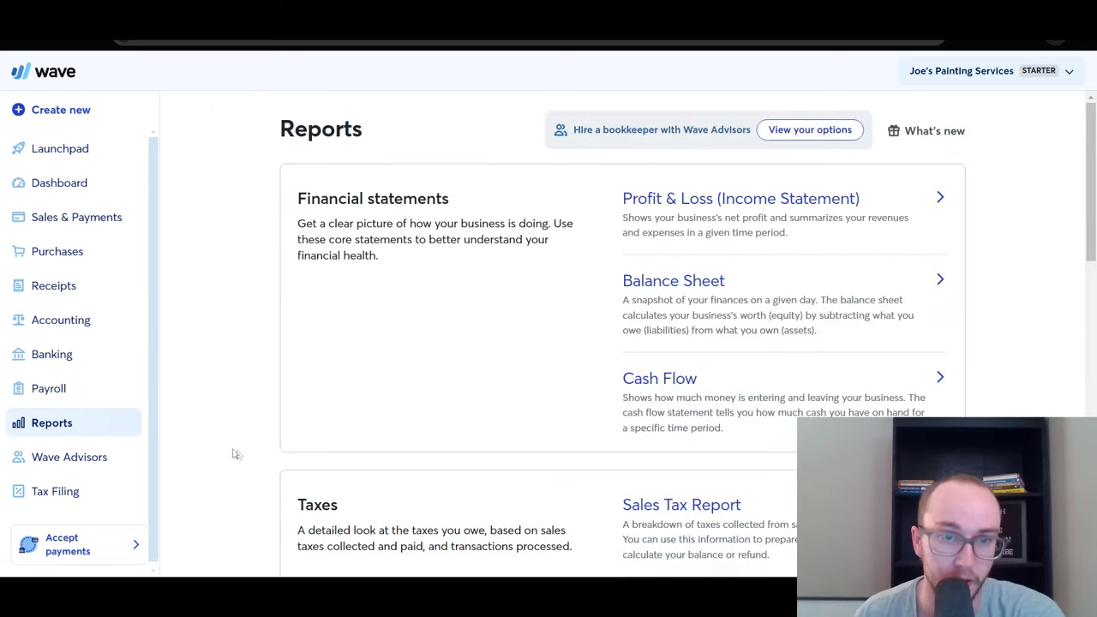
scroll(512, 441, "down", 2)
left_click(674, 199)
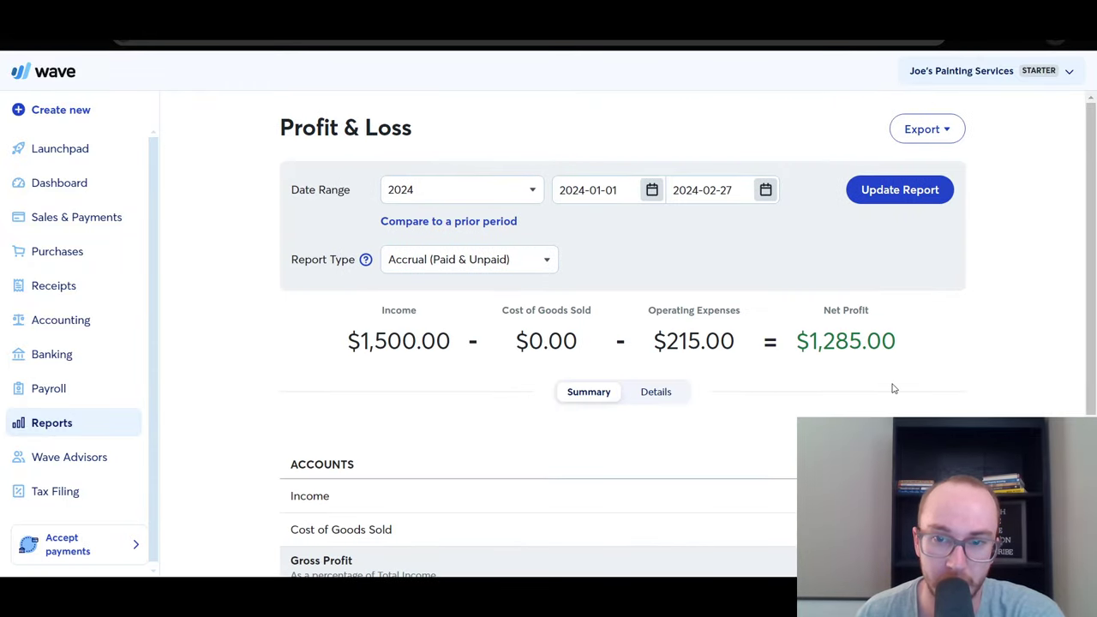
scroll(883, 382, "down", 2)
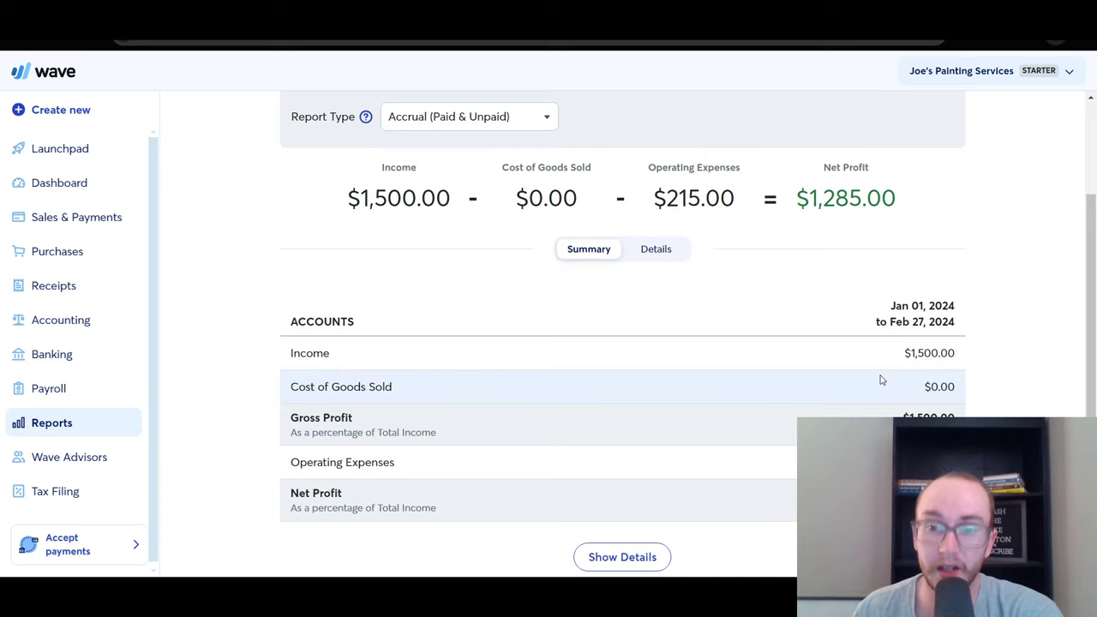
scroll(568, 442, "up", 2)
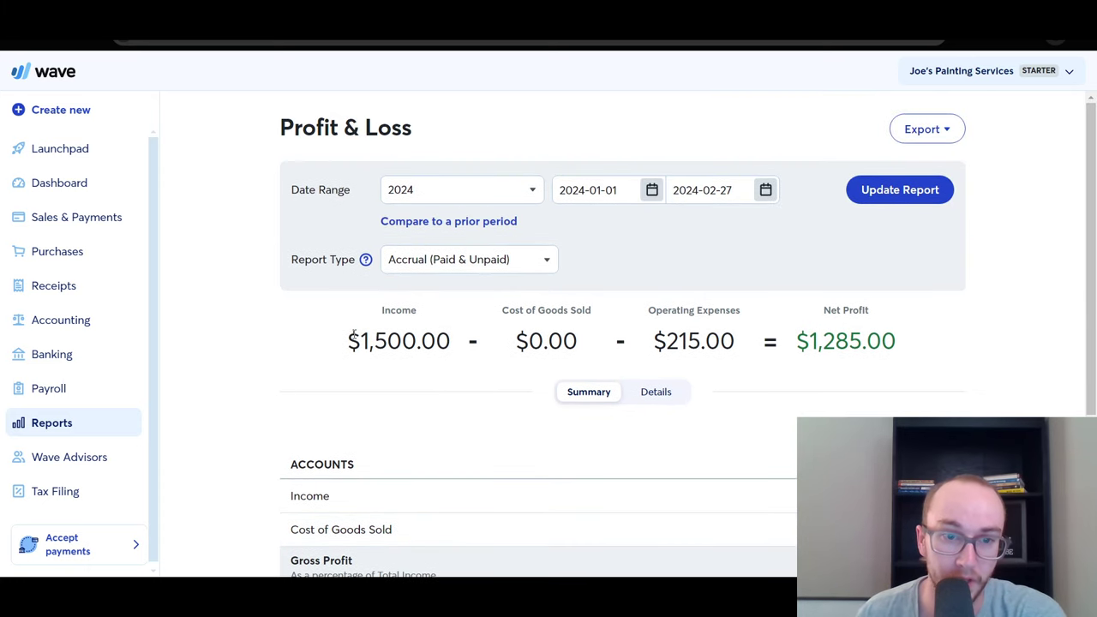
Step: Inspect the report's income figure and the years available for the start date of the Profit & Loss report
left_click_drag(354, 334, 478, 362)
left_click(476, 374)
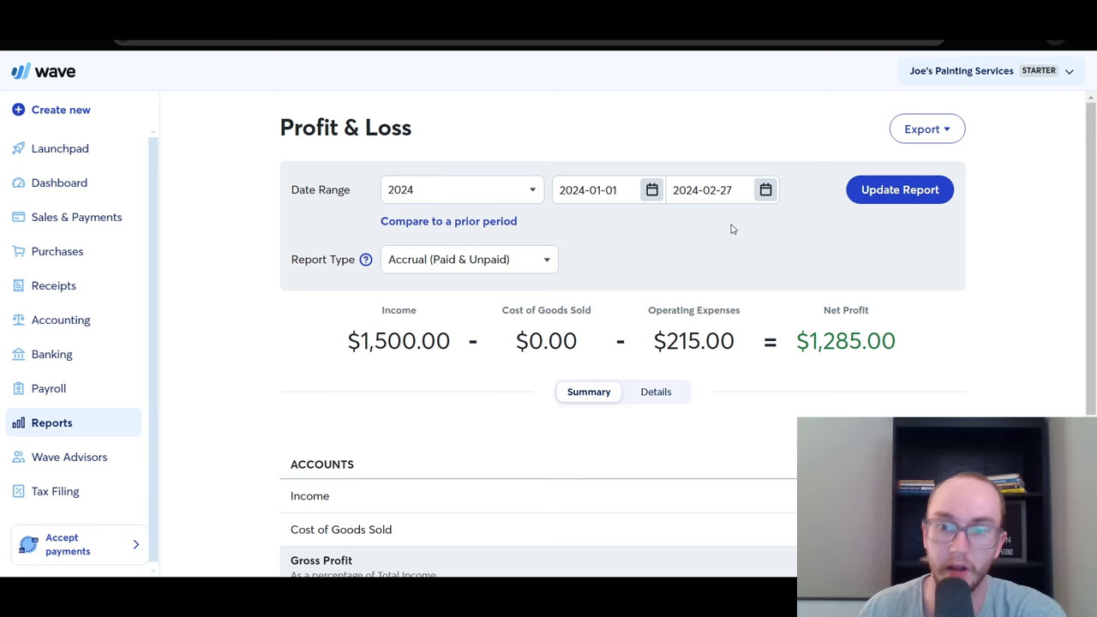
left_click(652, 189)
left_click(675, 235)
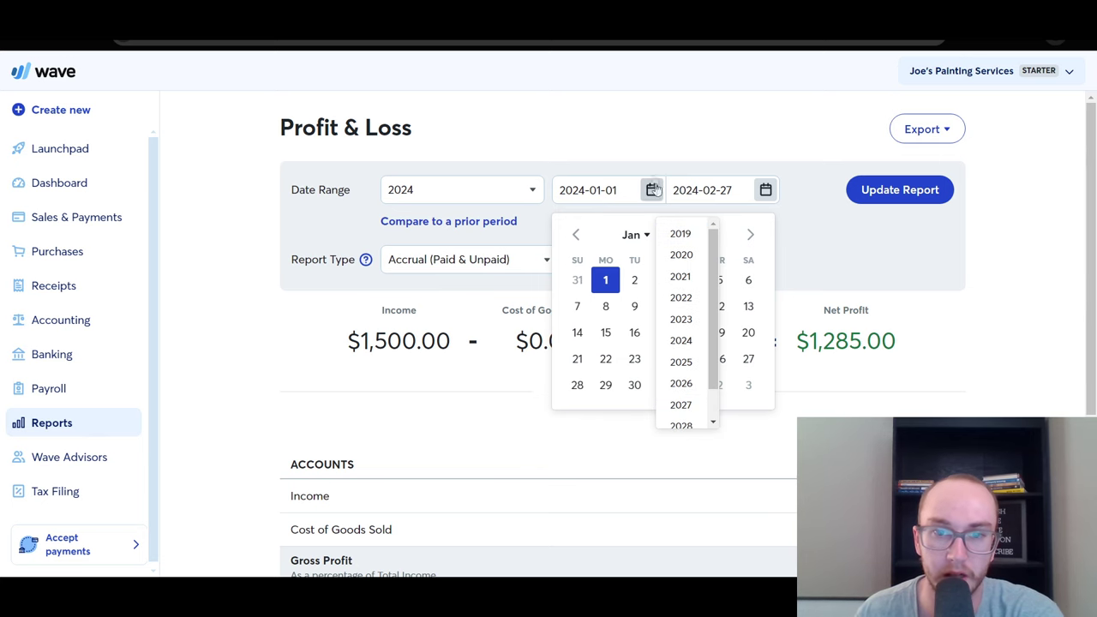
left_click(602, 183)
Step: Review the preset date ranges for the report, from calendar years, quarters and months to the other and custom periods
left_click(443, 190)
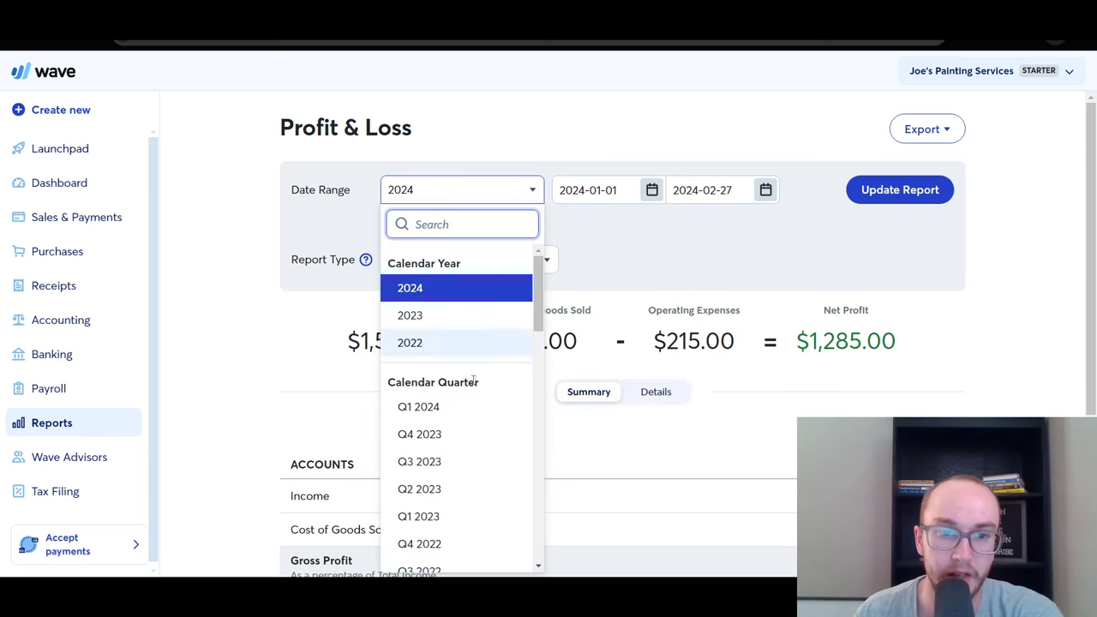
scroll(480, 442, "down", 4)
scroll(476, 444, "down", 2)
scroll(475, 433, "up", 6)
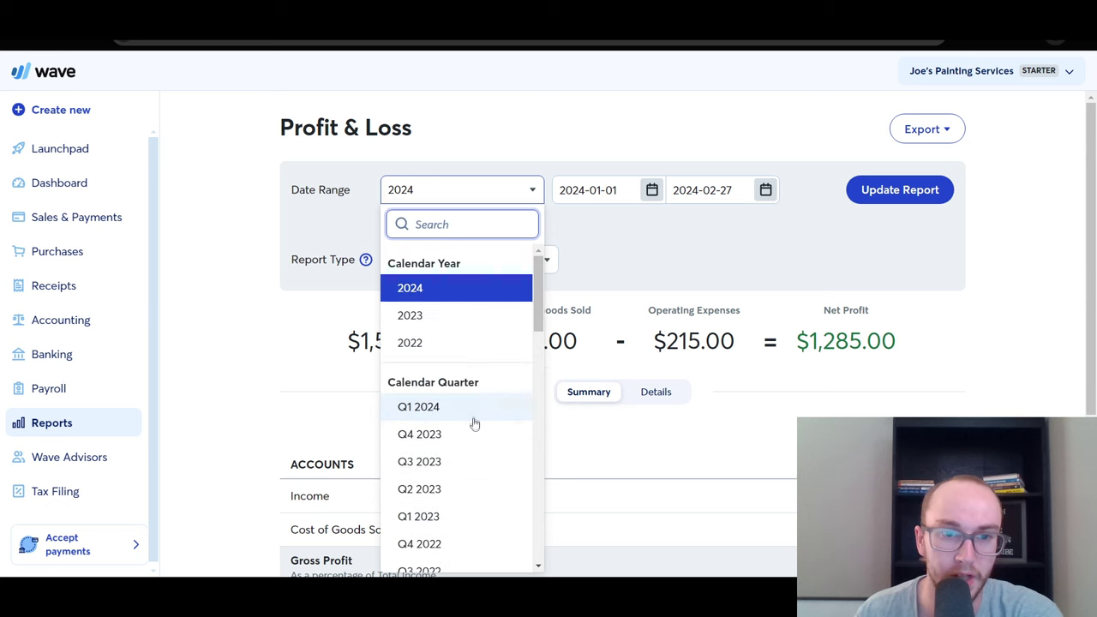
scroll(483, 417, "down", 5)
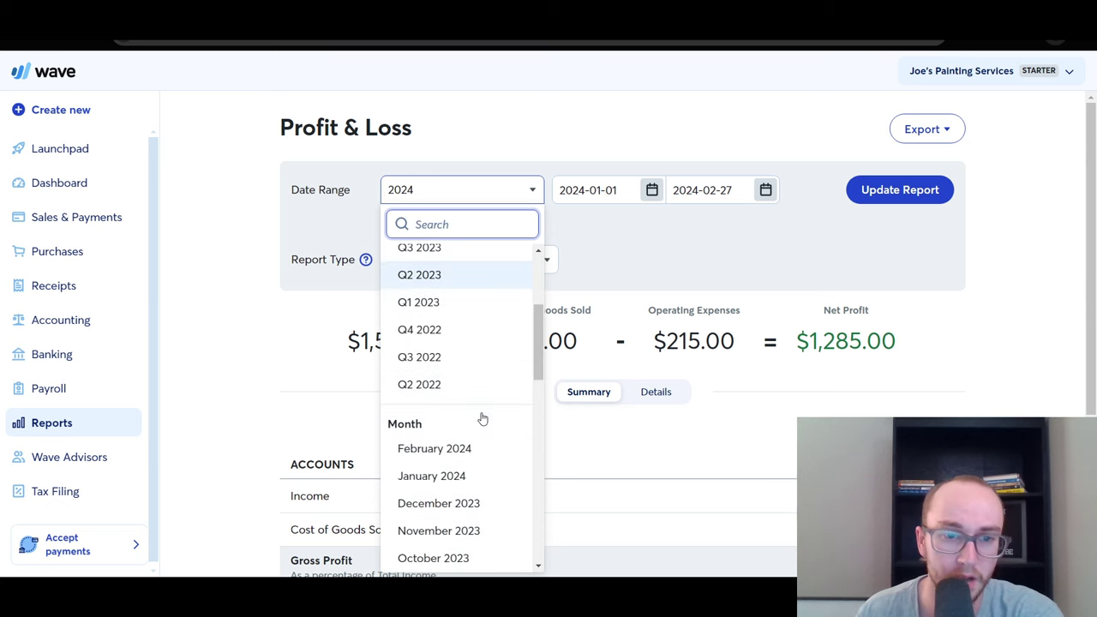
scroll(483, 416, "up", 1)
scroll(480, 412, "down", 8)
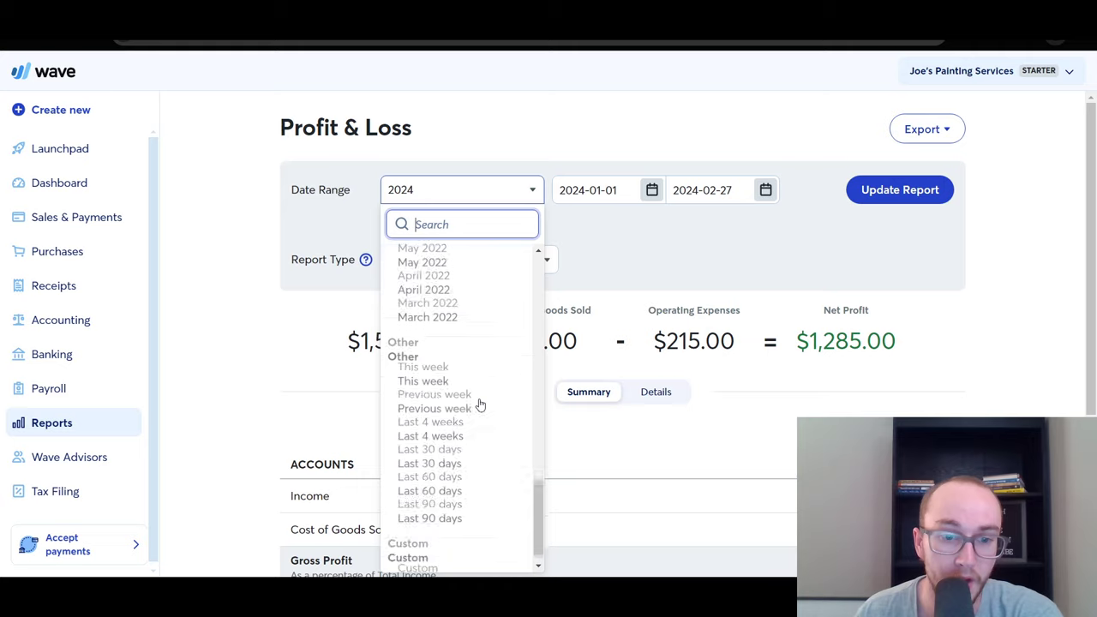
scroll(457, 480, "down", 2)
scroll(463, 377, "up", 4)
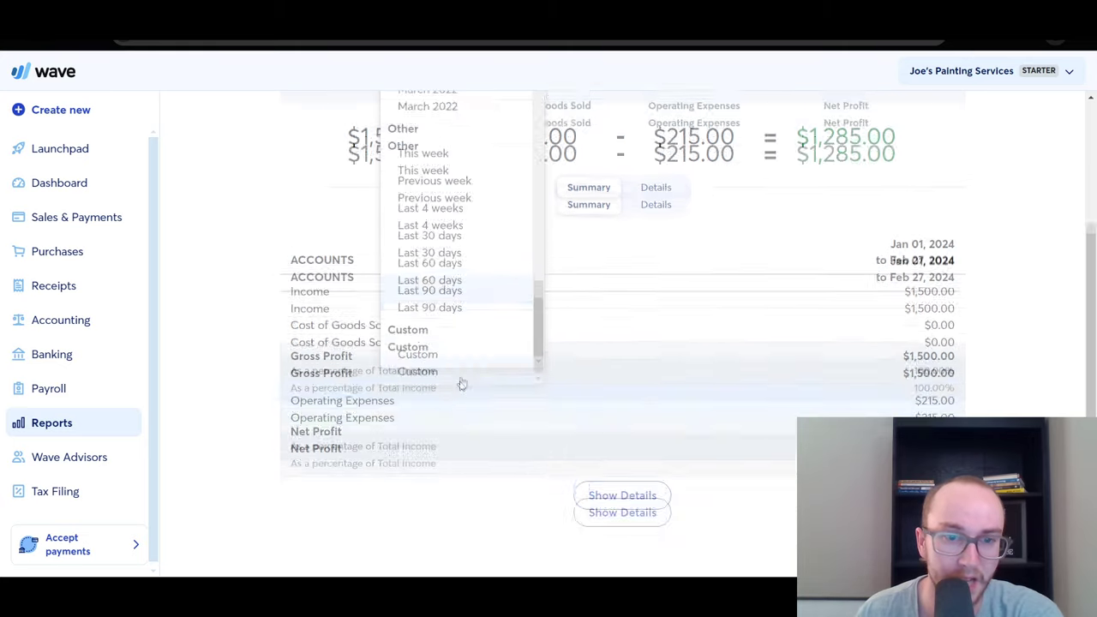
scroll(465, 353, "up", 8)
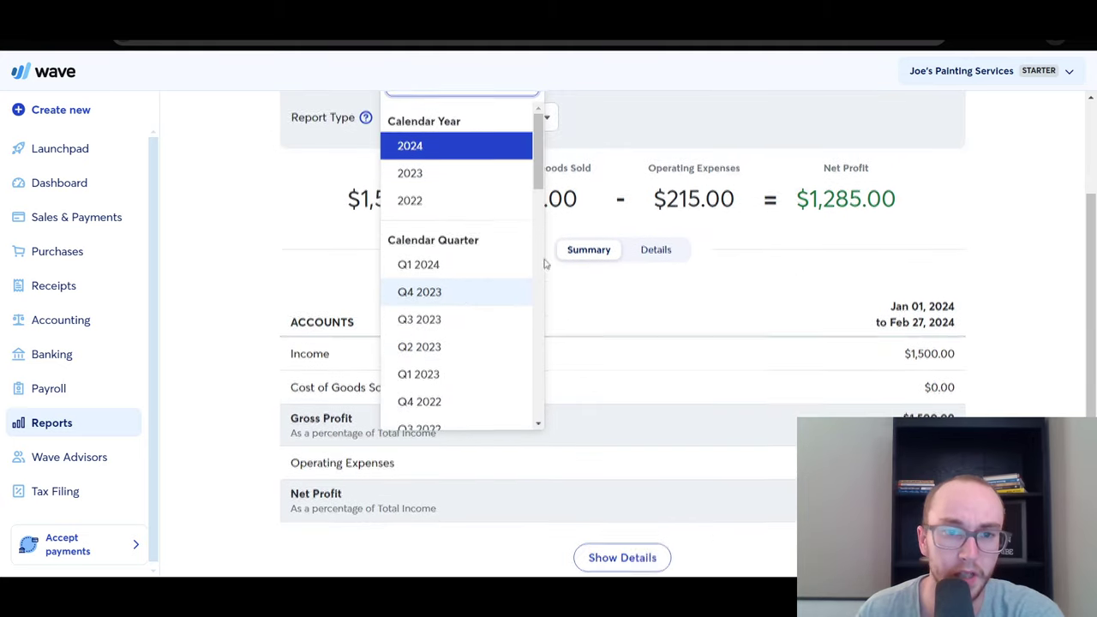
scroll(543, 258, "up", 2)
left_click(574, 211)
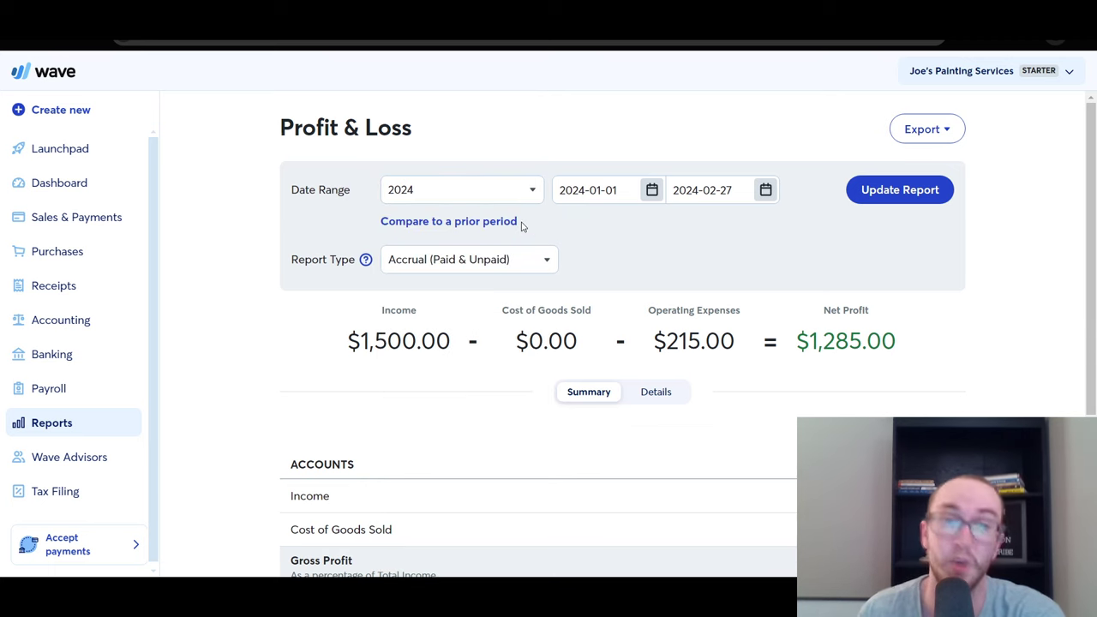
Step: Set the Profit & Loss report type to Cash Basis (Paid) and update the report
left_click(542, 257)
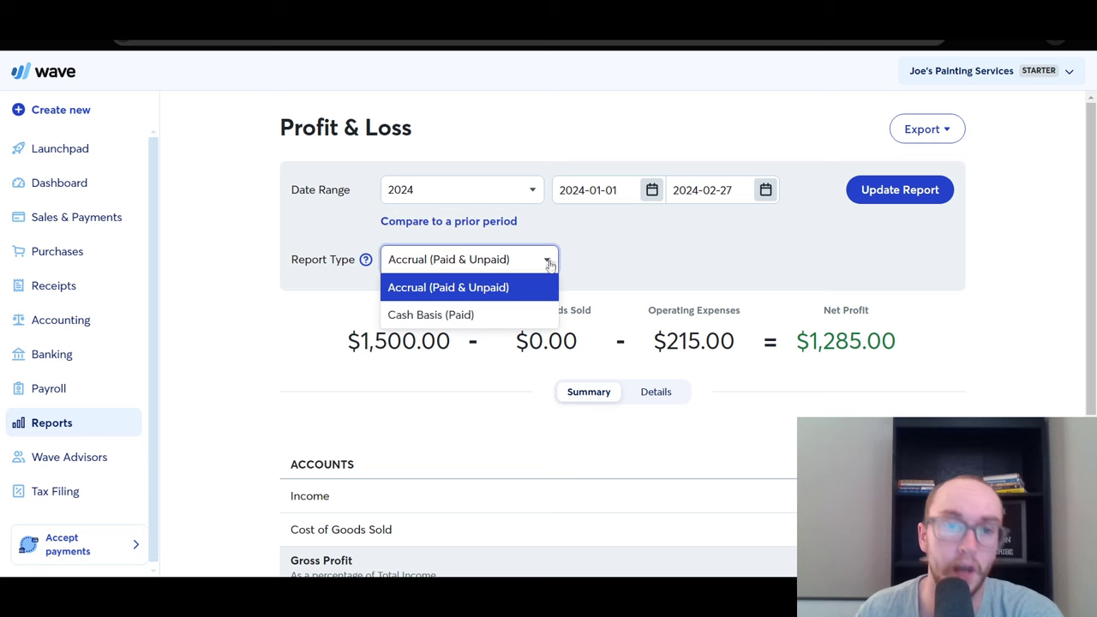
left_click(436, 317)
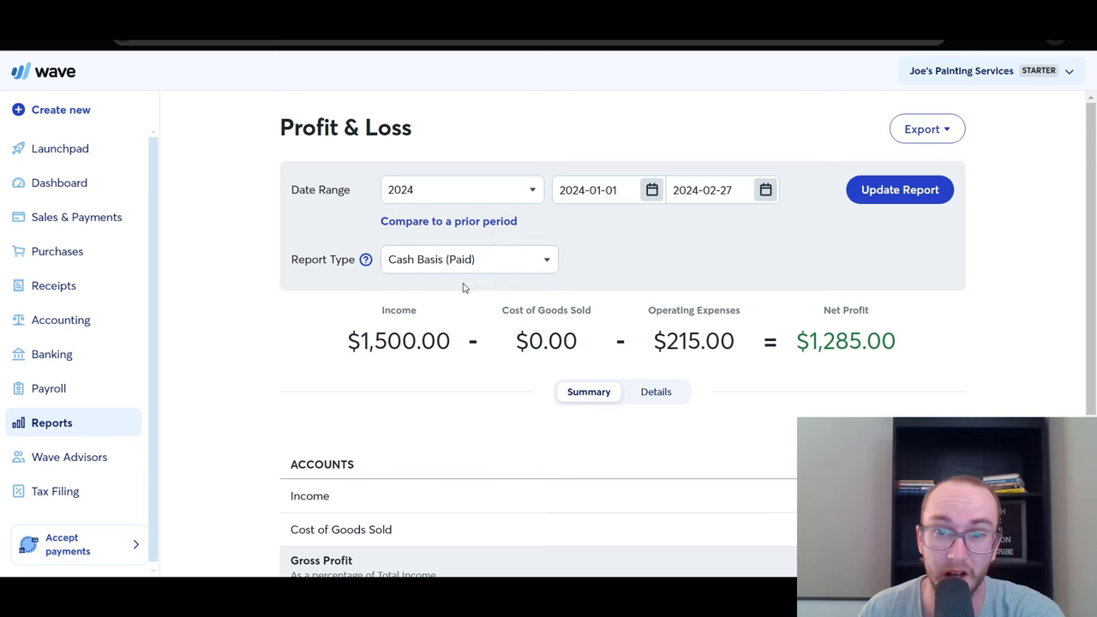
left_click(949, 194)
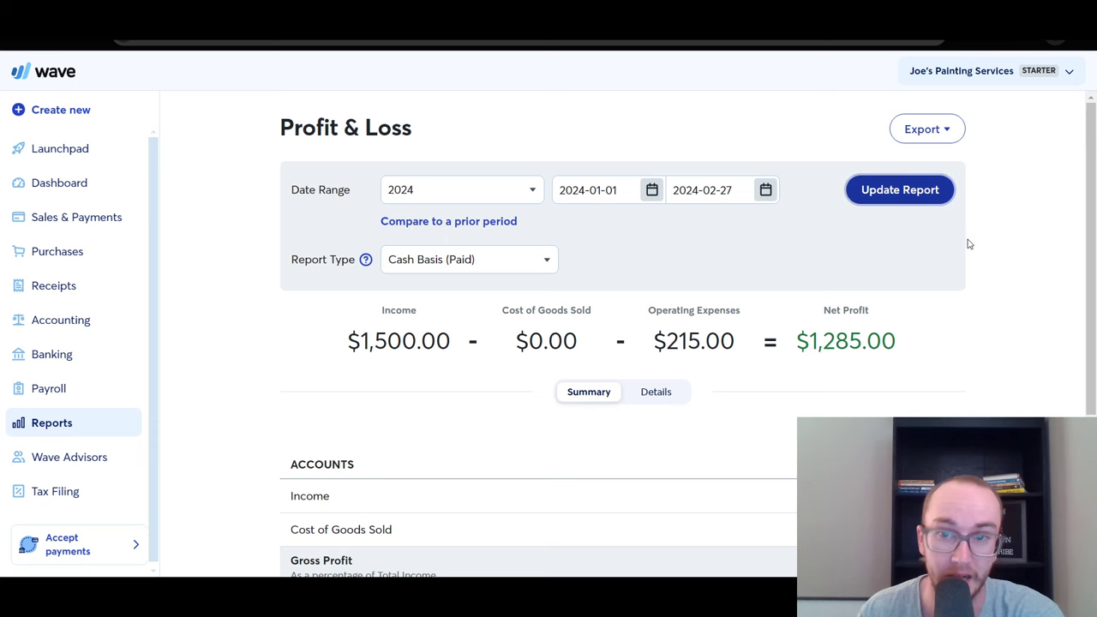
left_click(563, 260)
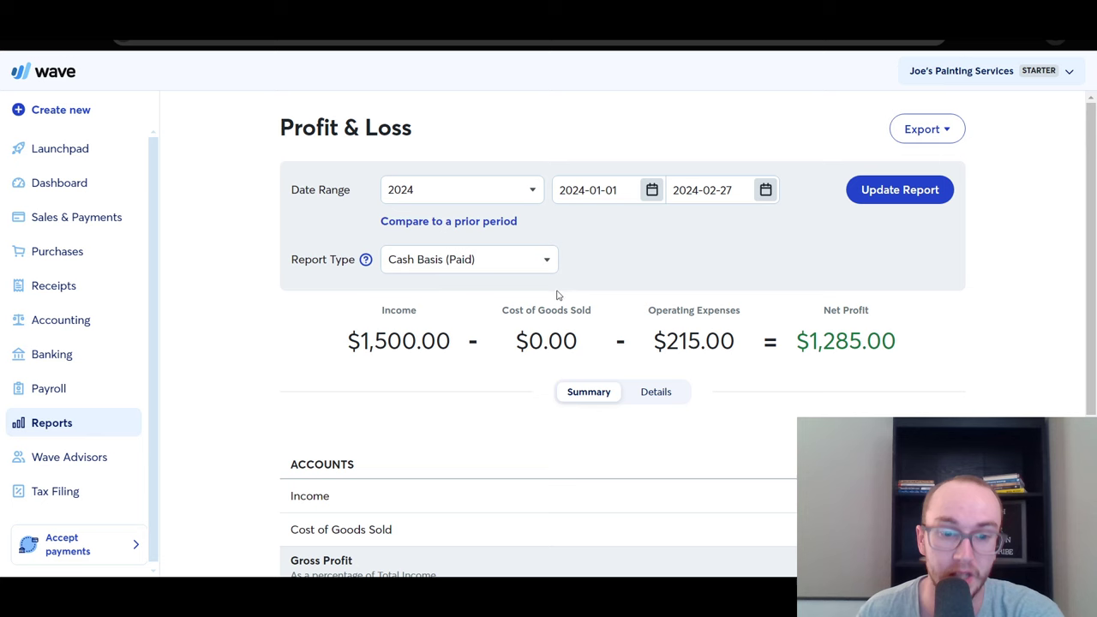
Step: Compare the Accrual (Paid & Unpaid) and Cash Basis (Paid) report type options, keeping Cash Basis (Paid)
left_click(485, 266)
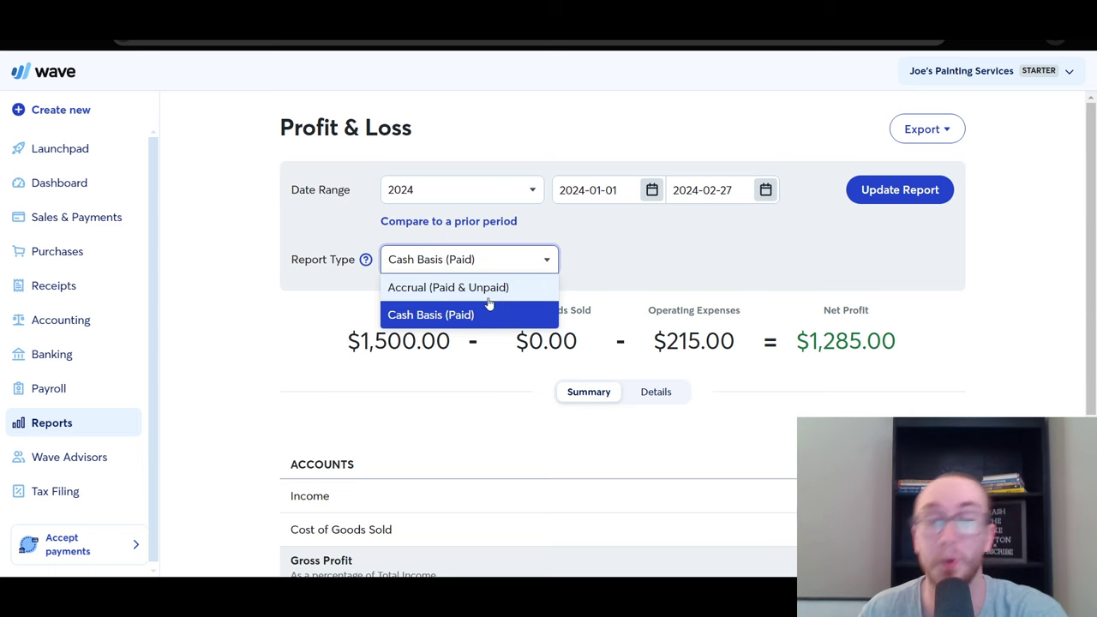
left_click(579, 240)
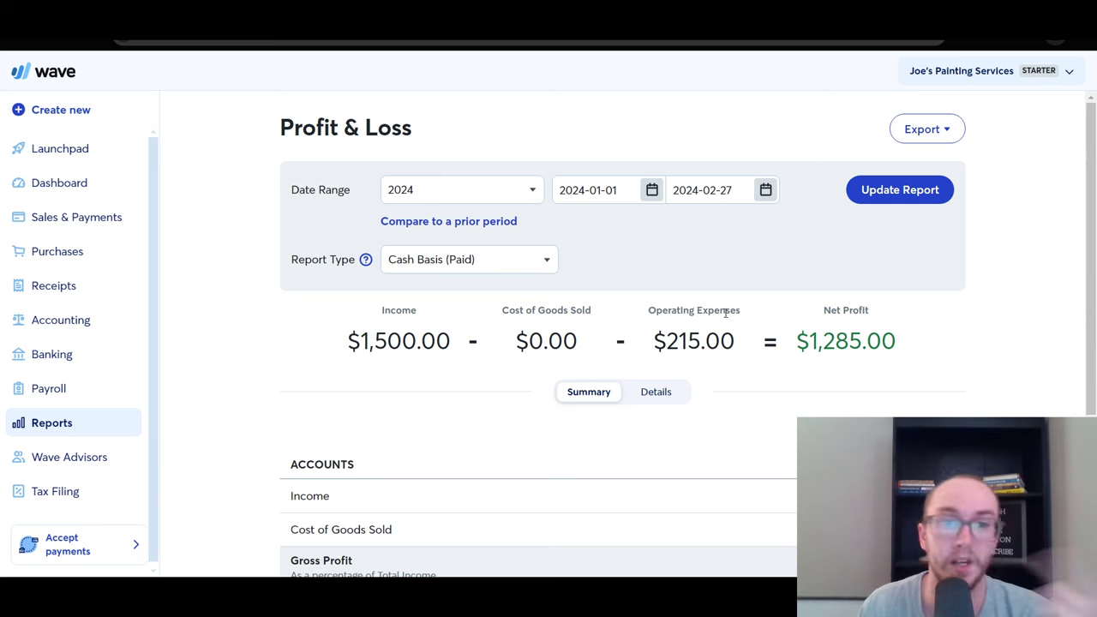
left_click(516, 263)
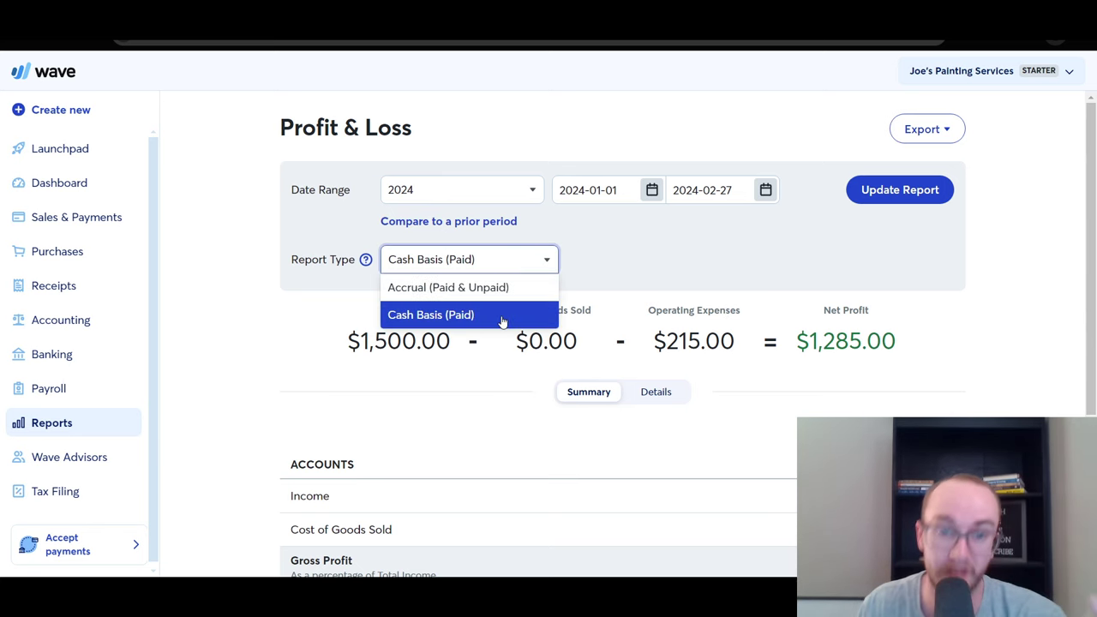
left_click(624, 267)
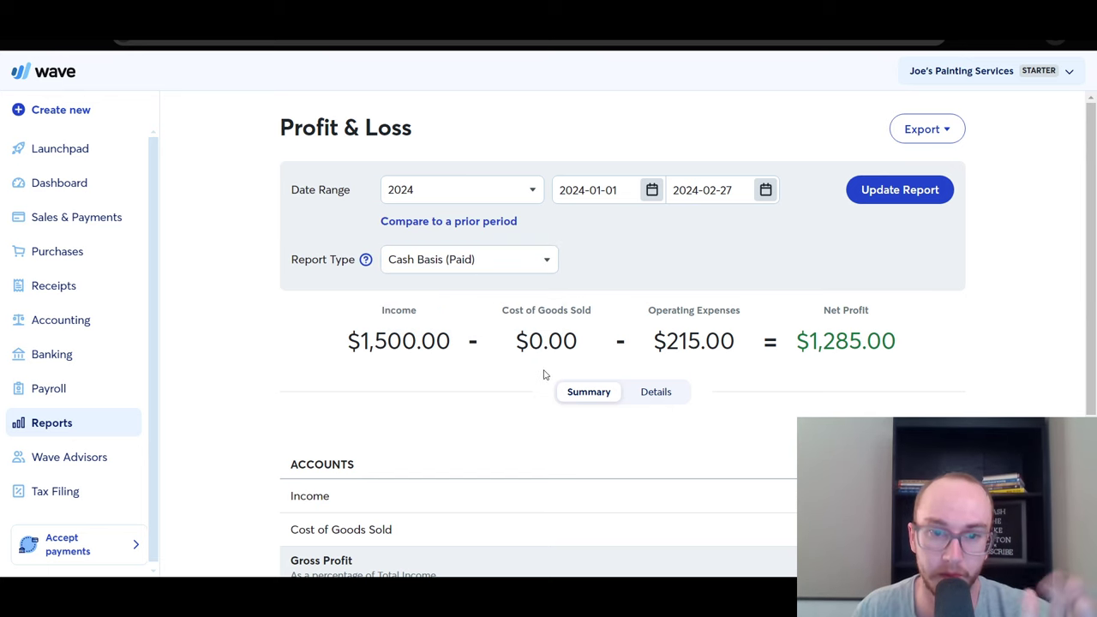
Step: Examine the accounts table of the cash-basis Profit & Loss summary, including gross profit, operating expenses and net profit
scroll(544, 375, "down", 3)
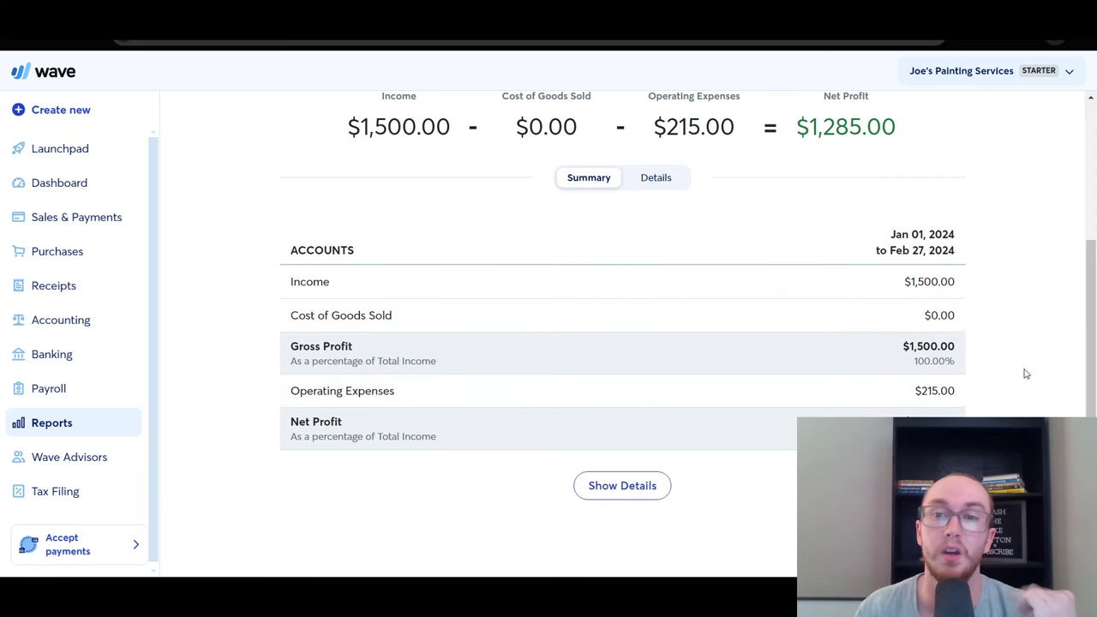
scroll(1022, 375, "up", 1)
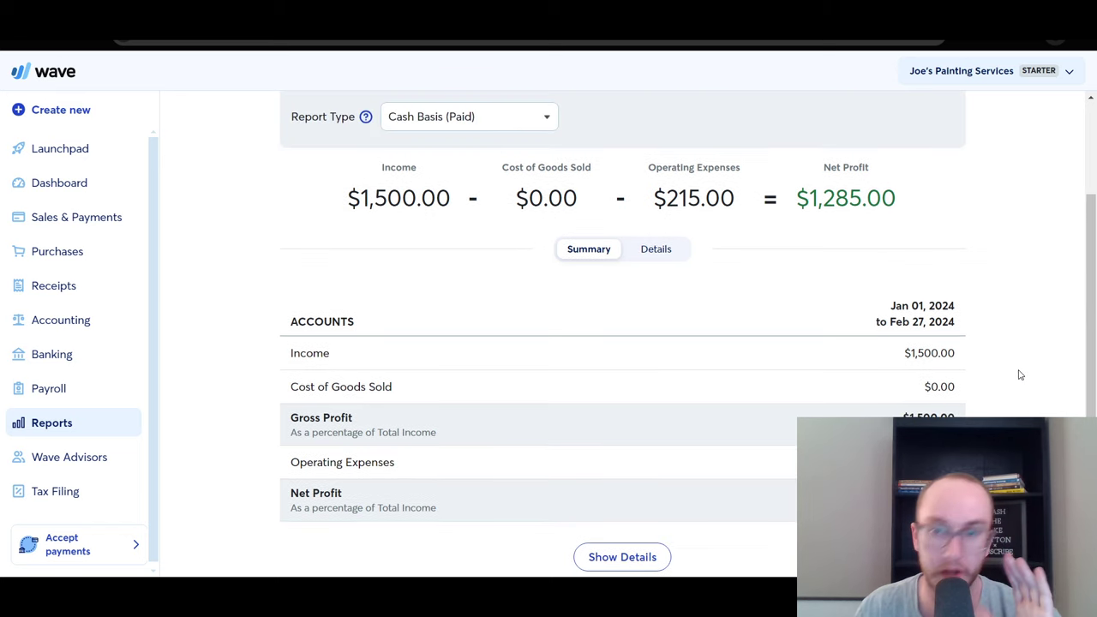
scroll(1021, 375, "up", 2)
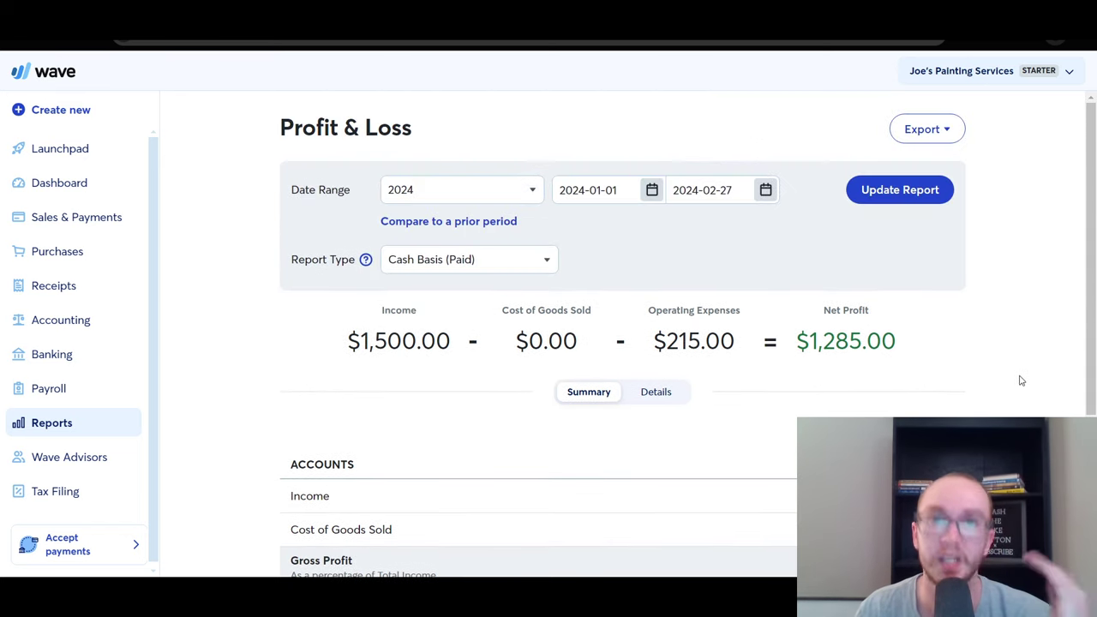
scroll(1018, 376, "down", 3)
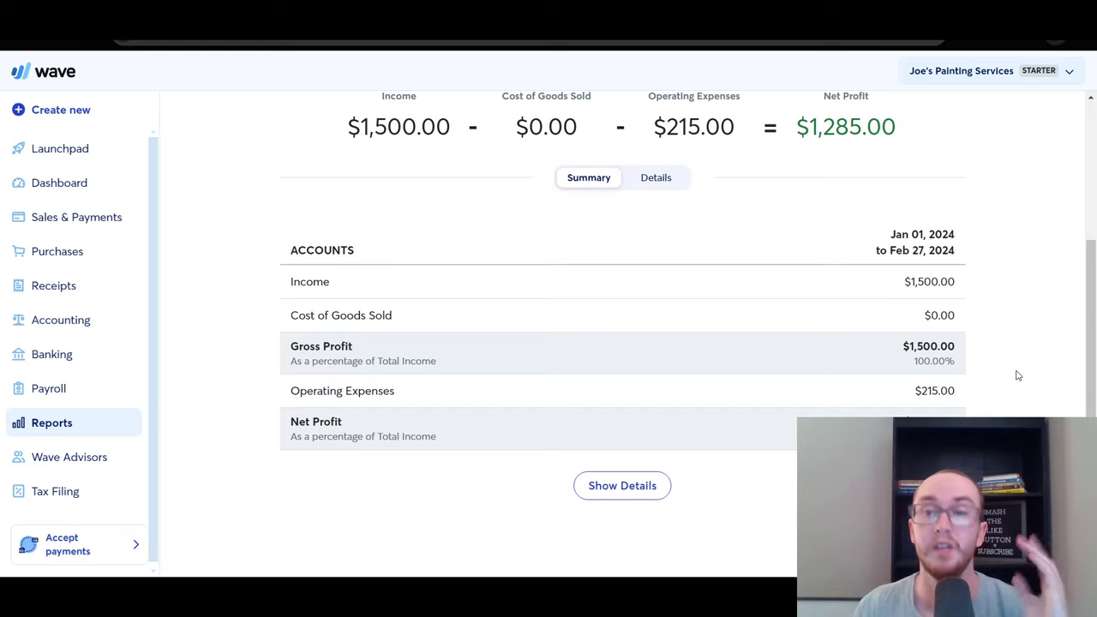
scroll(1018, 375, "up", 3)
scroll(528, 345, "down", 1)
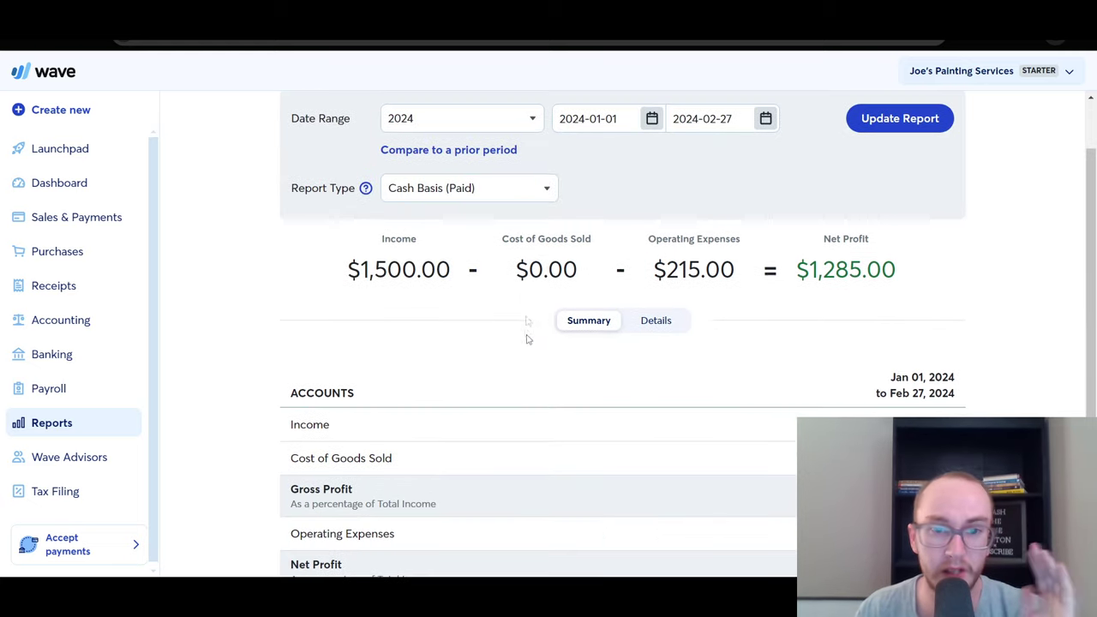
Step: Inspect the operating expenses, net profit and cost of goods sold figures in the report's profit equation
left_click_drag(666, 272, 941, 286)
left_click(947, 285)
scroll(840, 378, "up", 1)
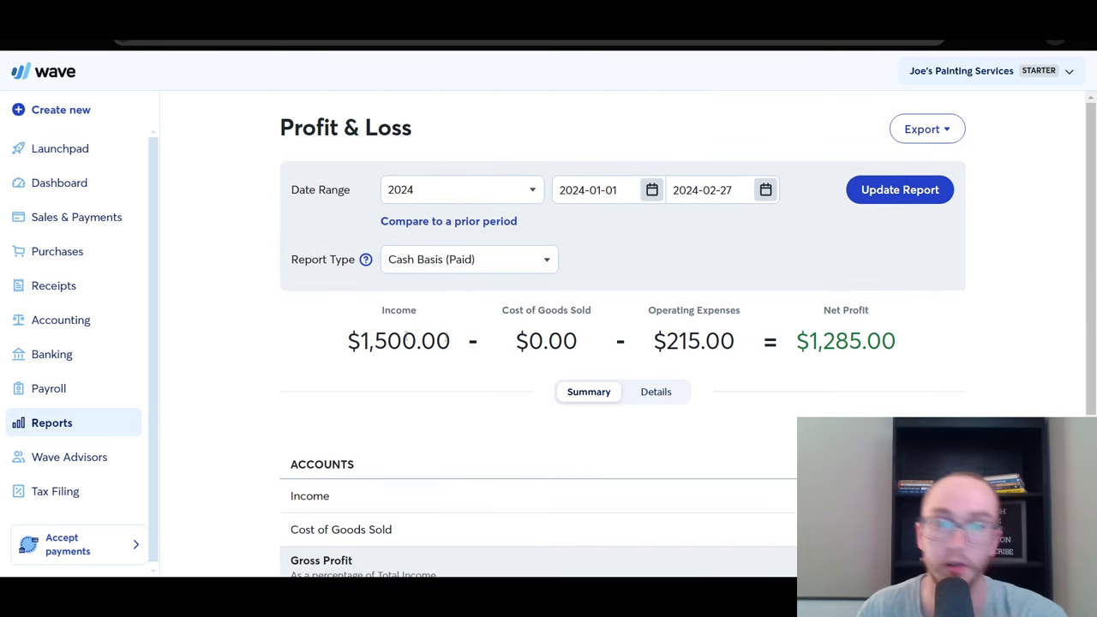
left_click_drag(513, 341, 593, 346)
left_click(583, 351)
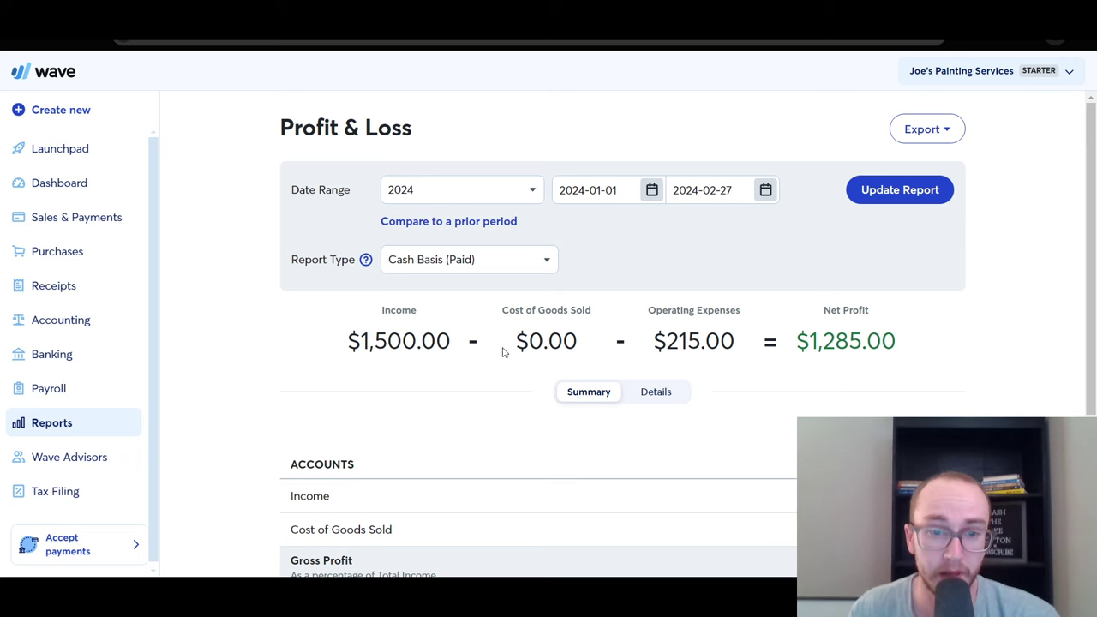
scroll(495, 356, "down", 3)
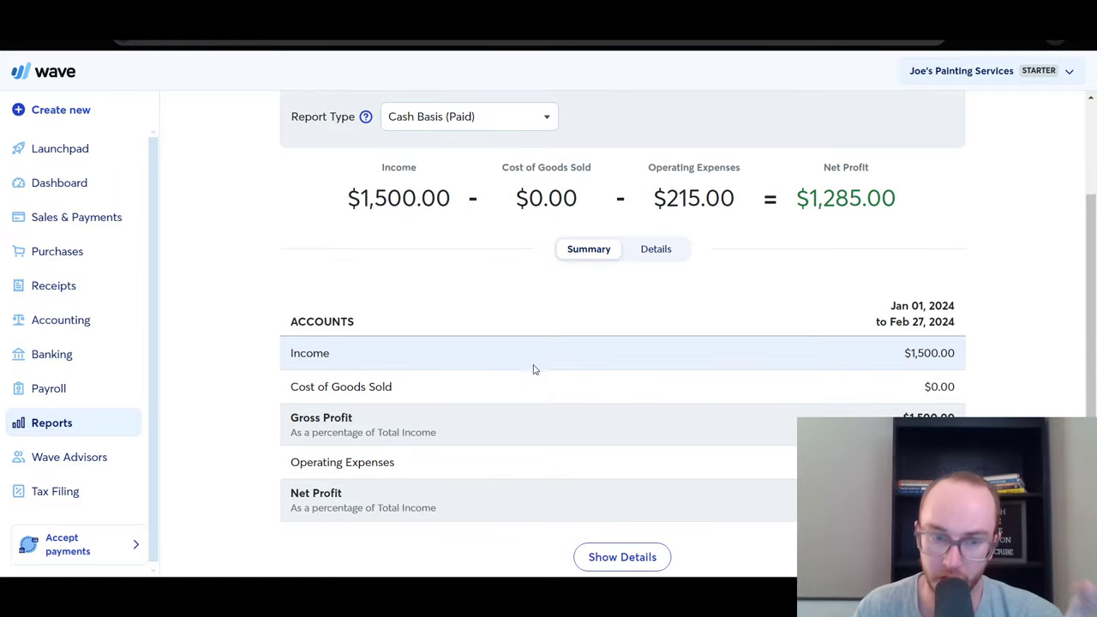
scroll(303, 417, "up", 3)
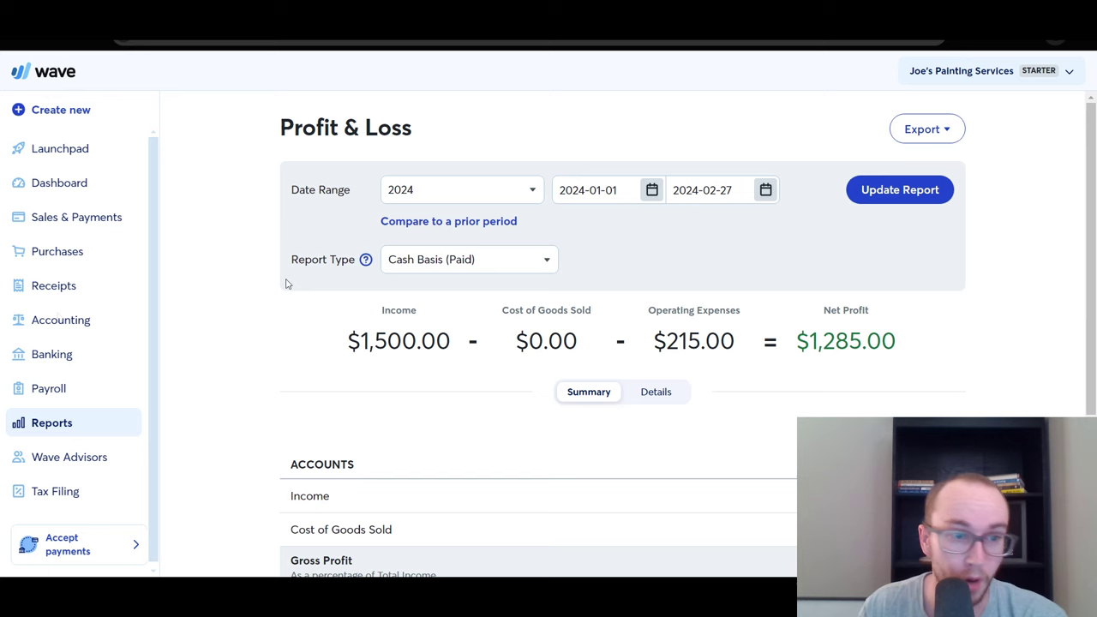
Step: Open the Dashboard and look over its cash flow, profit and loss, payable and owing, and net income sections
left_click(54, 182)
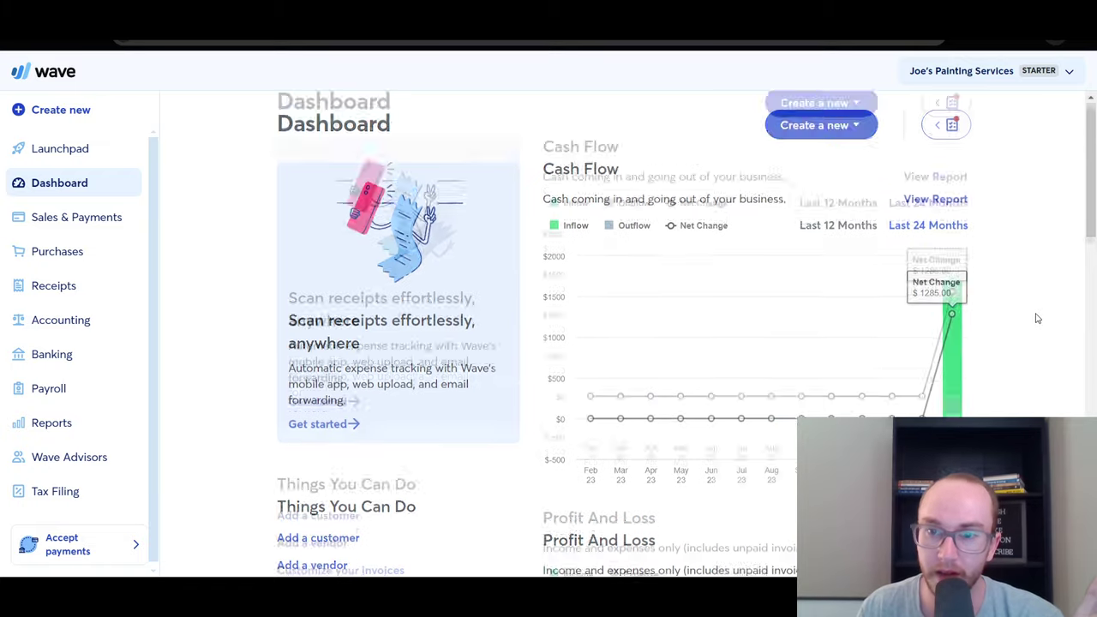
scroll(1036, 319, "down", 5)
scroll(1034, 322, "down", 6)
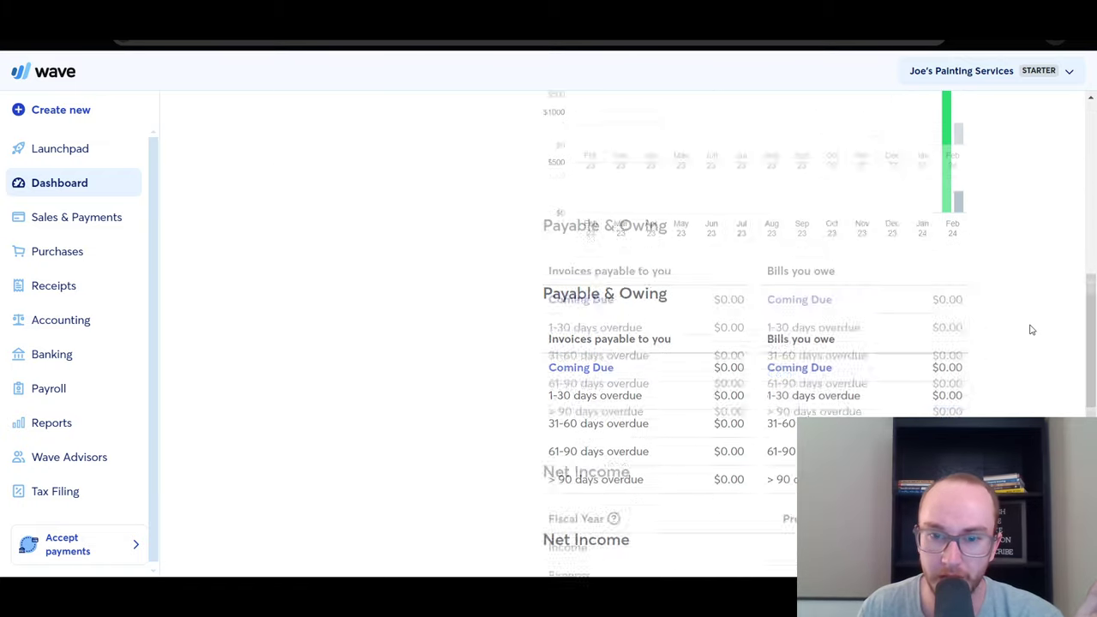
scroll(1032, 332, "up", 7)
scroll(1031, 331, "up", 3)
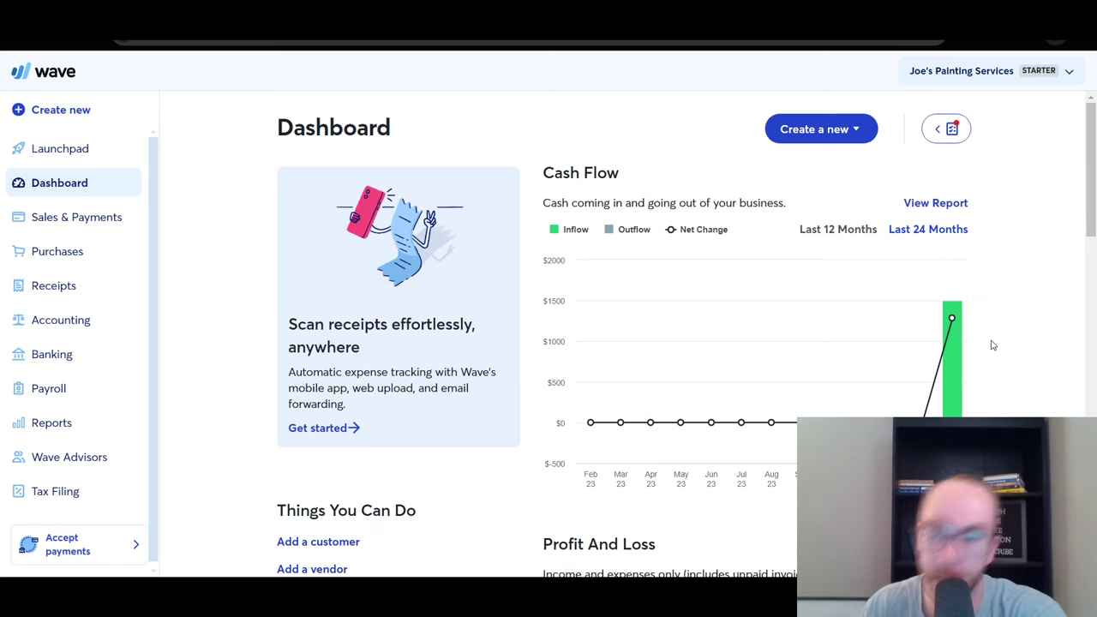
Step: Inspect the February 2024 inflow and outflow values in the dashboard's Cash Flow chart
left_click_drag(1093, 204, 1026, 235)
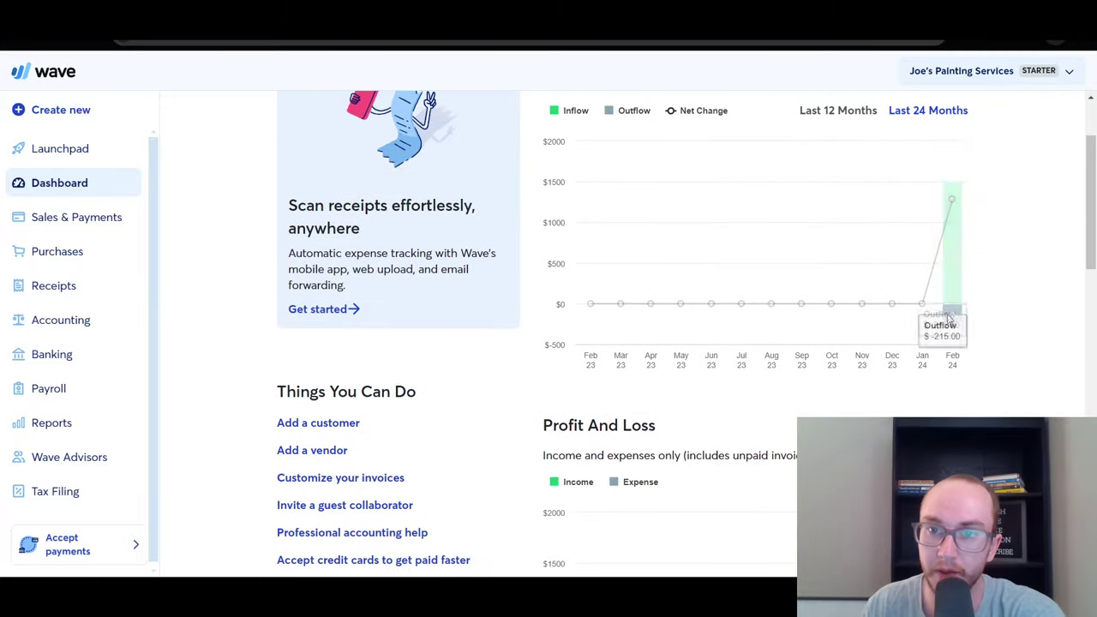
scroll(959, 319, "down", 1)
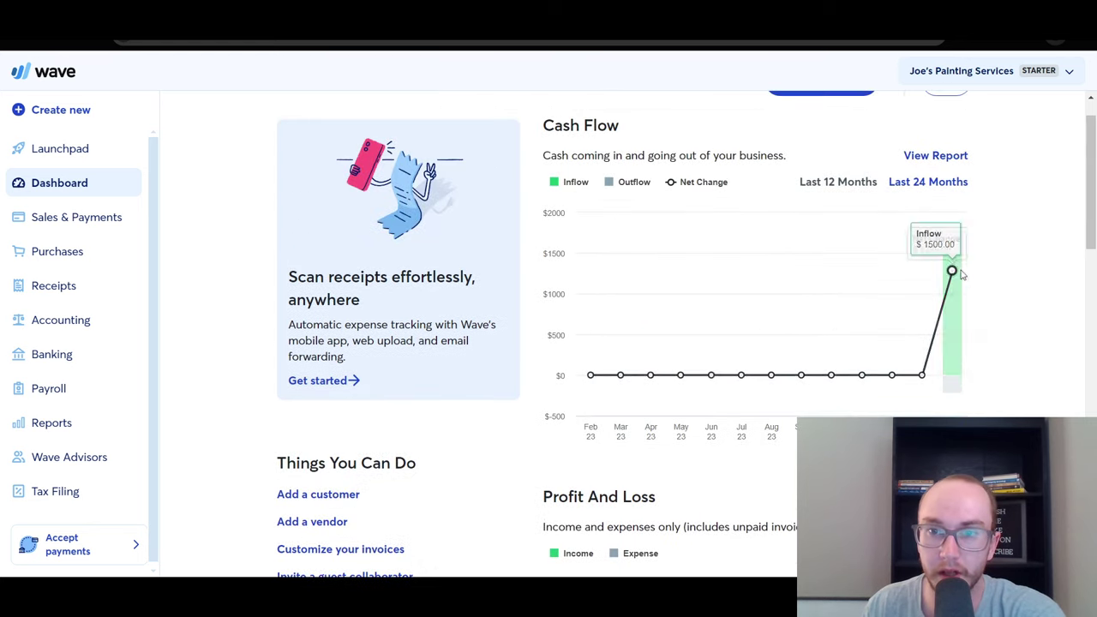
scroll(943, 246, "up", 1)
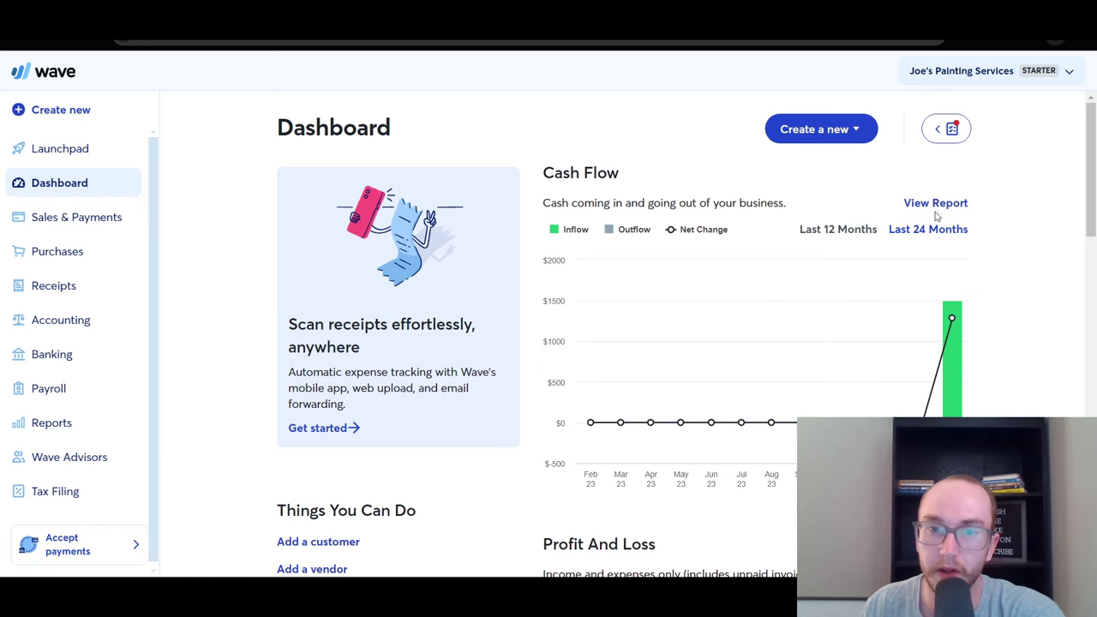
Step: Review the dashboard's Profit And Loss chart and switch the Expense Breakdown to This Month
left_click_drag(1094, 187, 1087, 313)
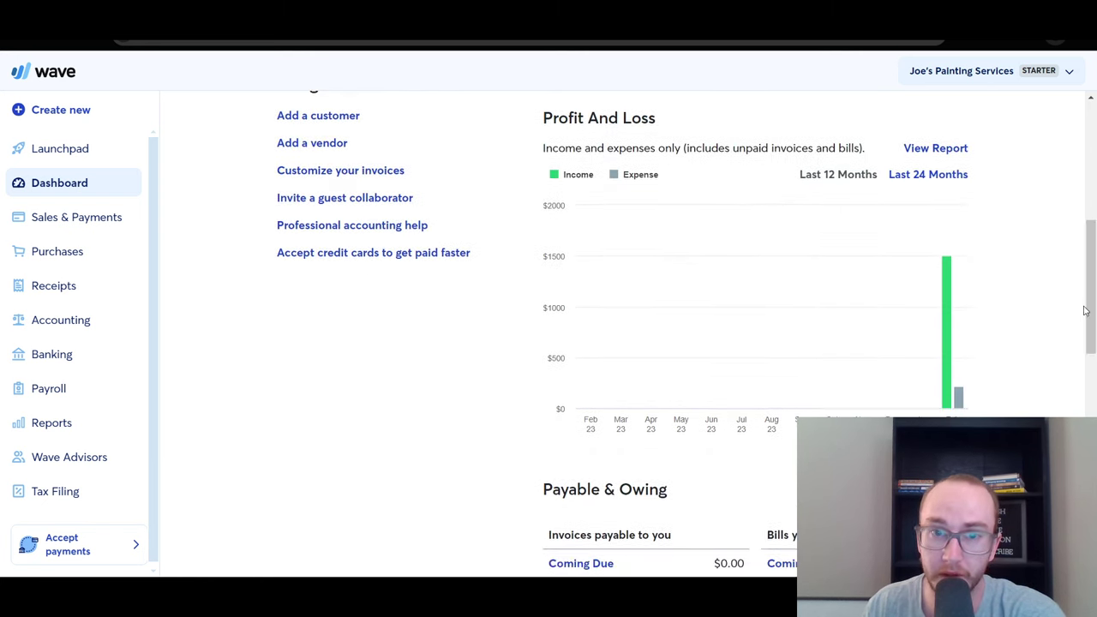
scroll(1000, 358, "down", 1)
left_click_drag(1093, 355, 1094, 377)
scroll(1094, 377, "down", 6)
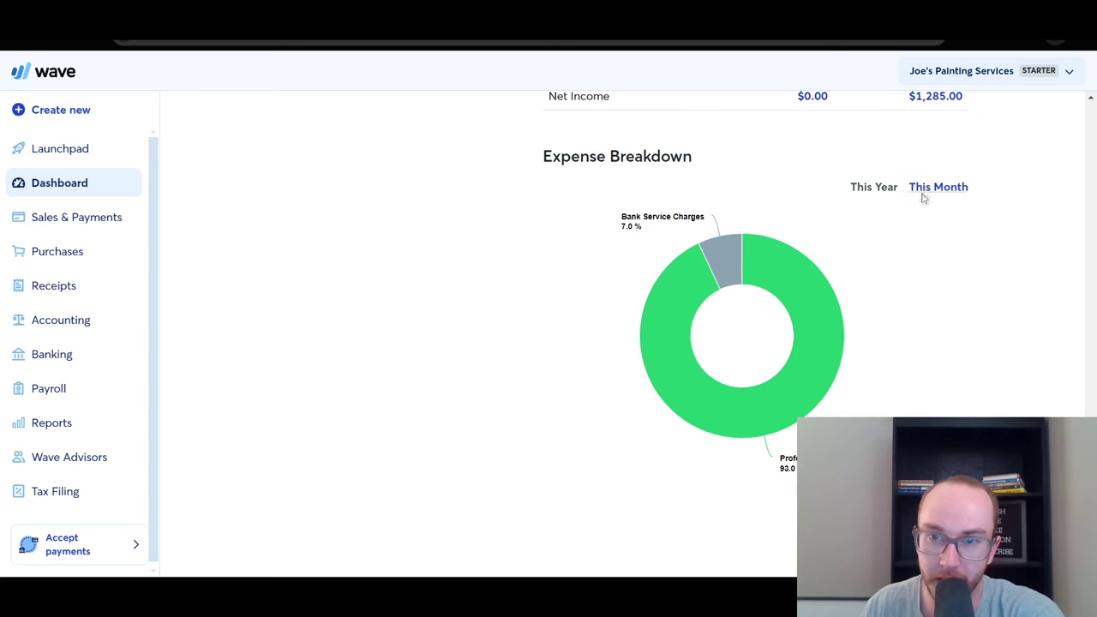
left_click(889, 195)
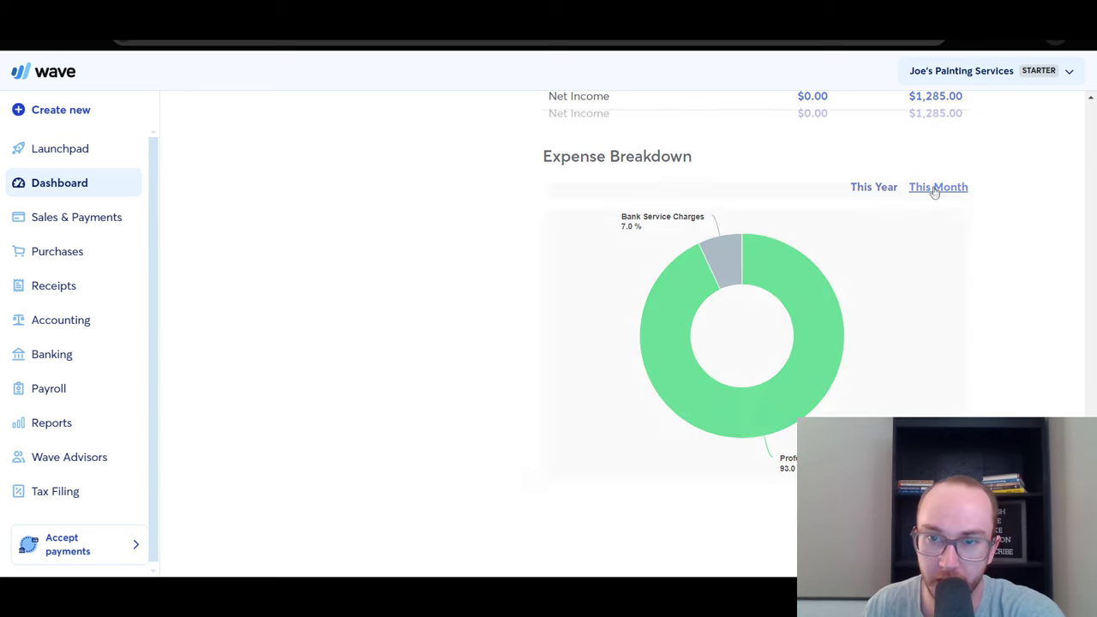
Step: Inspect the Bank Service Charges and Professional Fees slices of the Expense Breakdown, plus the Net Income table's current-year figures
mouse_move(742, 258)
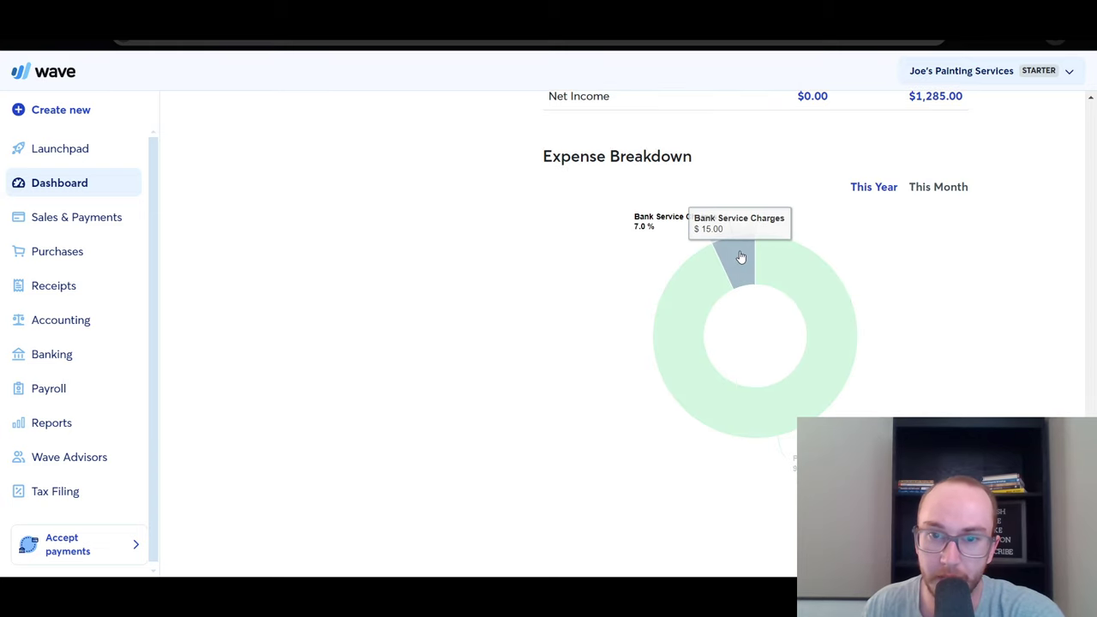
mouse_move(796, 458)
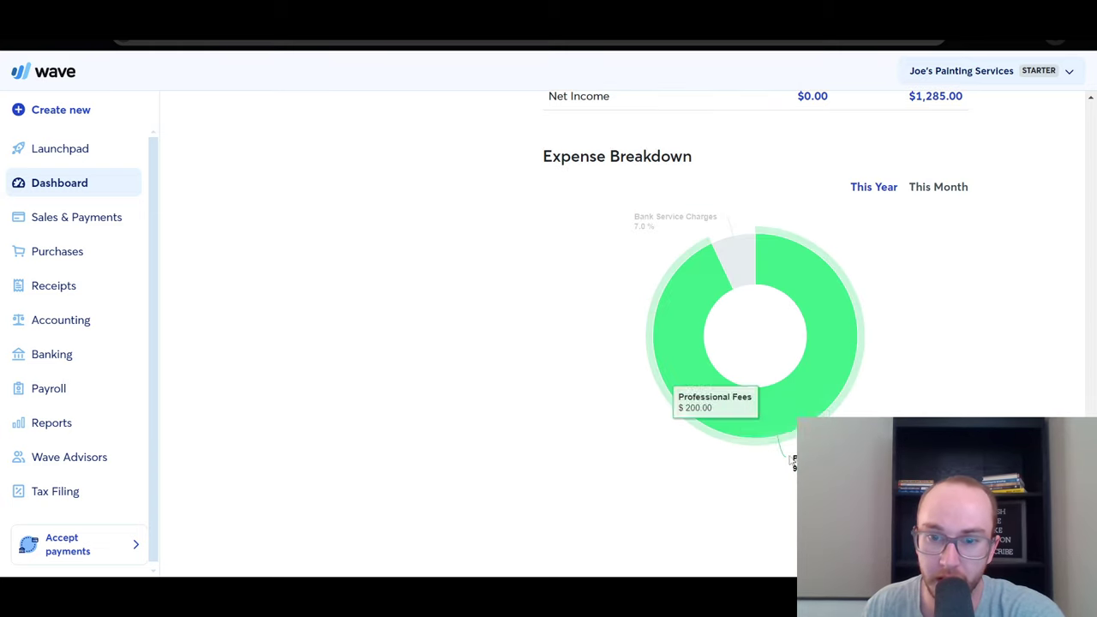
scroll(650, 342, "up", 1)
scroll(480, 321, "up", 2)
scroll(480, 321, "down", 2)
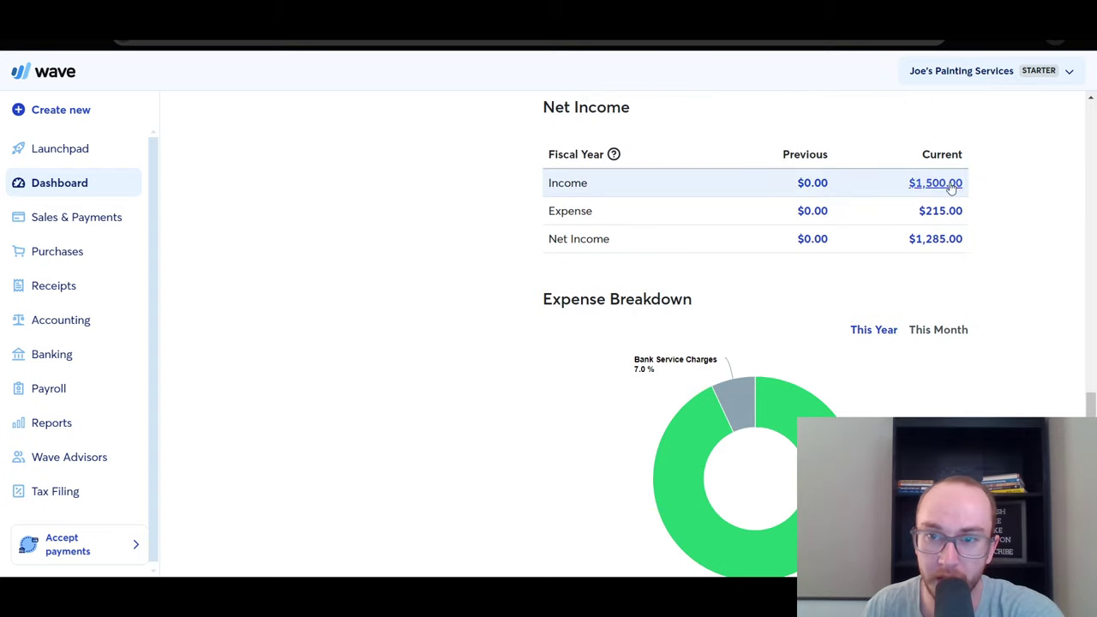
Step: Review the dashboard's Payable & Owing section and the February 2024 income in the Profit And Loss chart
scroll(951, 247, "up", 3)
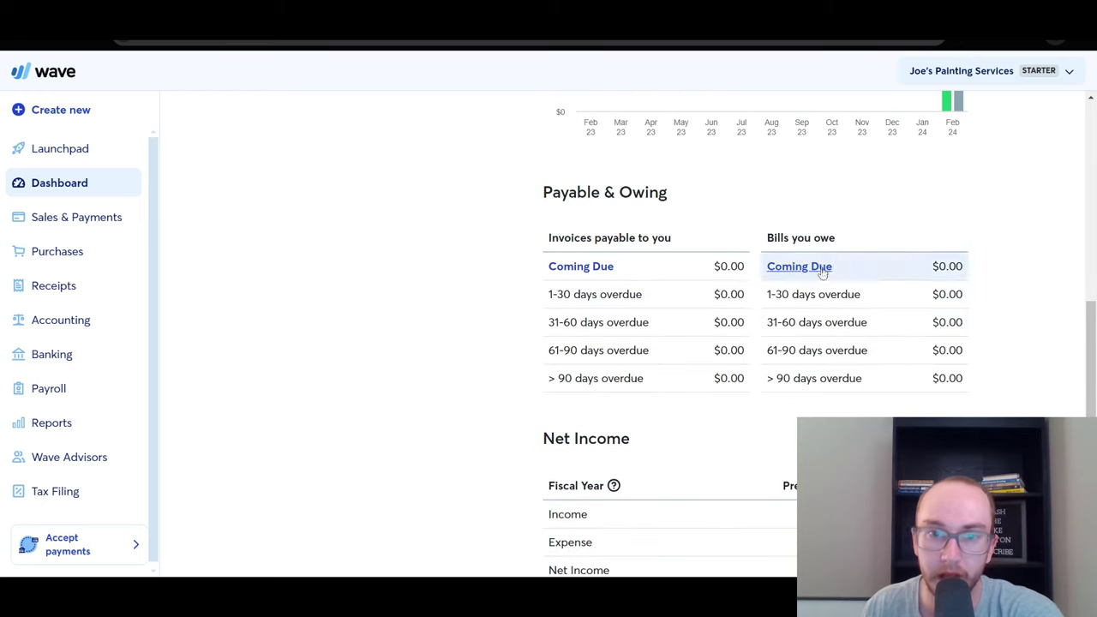
scroll(734, 313, "down", 1)
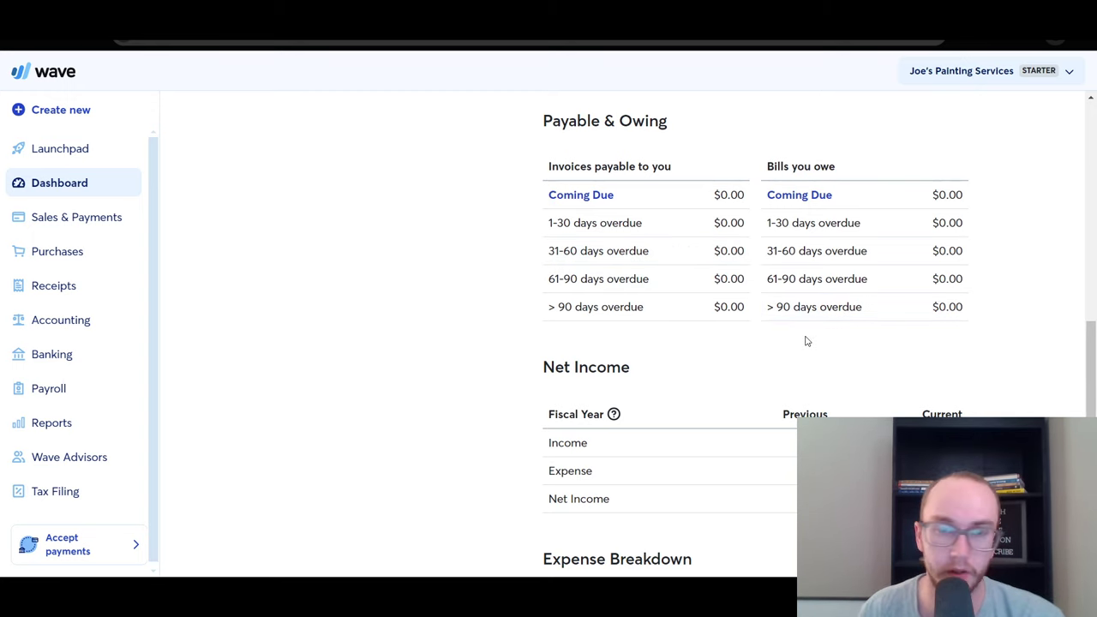
scroll(798, 343, "up", 3)
scroll(951, 236, "up", 1)
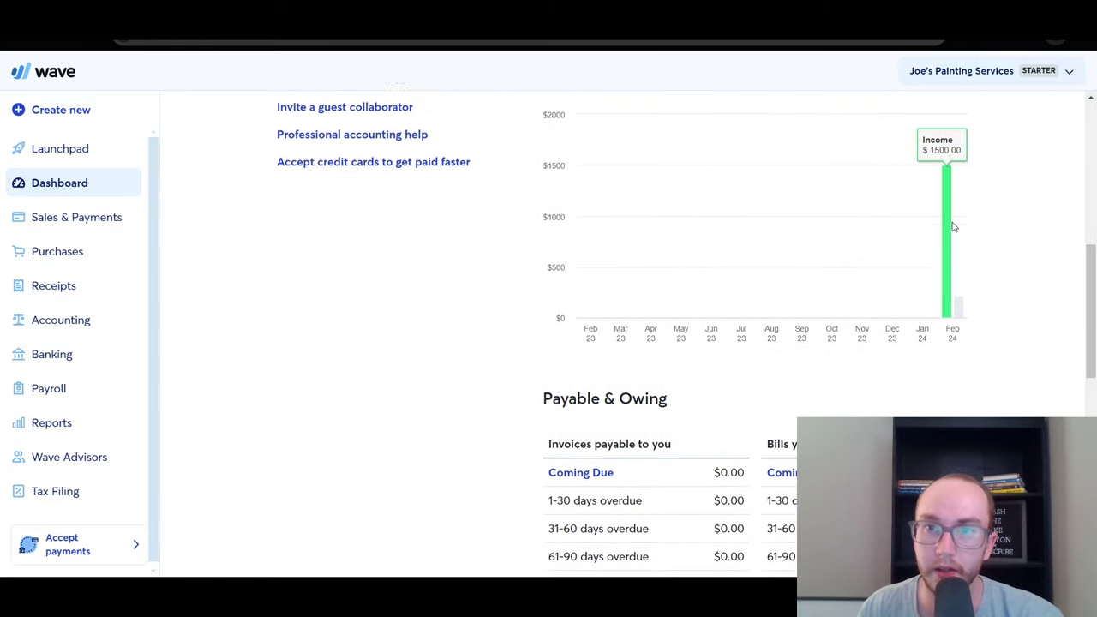
scroll(975, 299, "up", 3)
scroll(975, 298, "up", 3)
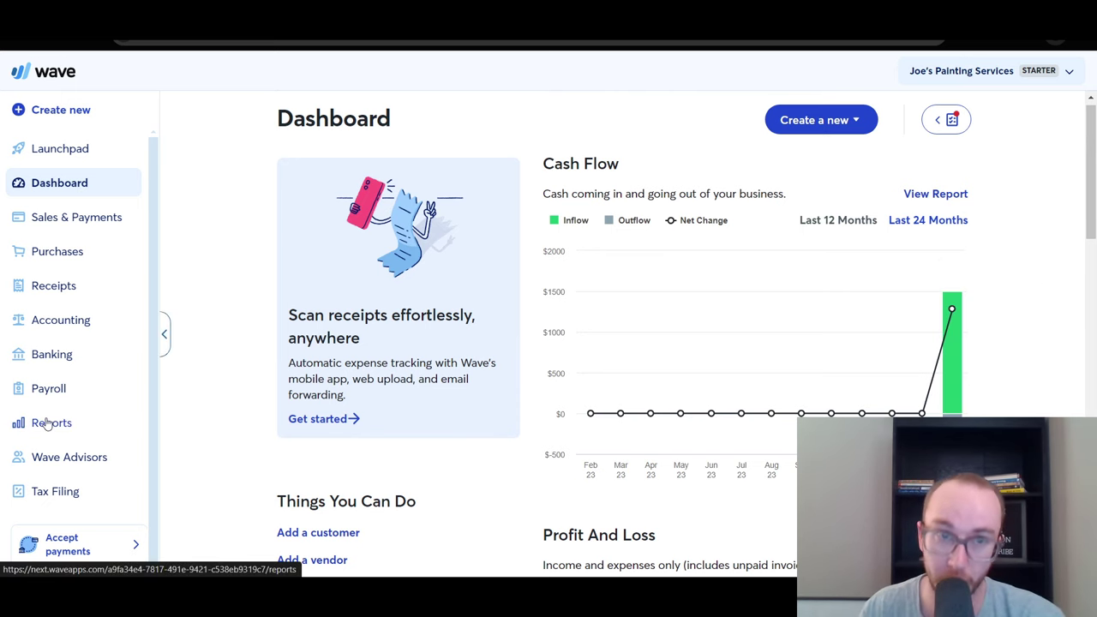
Step: Check which record types can be created from the Dashboard, without creating any
scroll(711, 266, "up", 1)
left_click(850, 128)
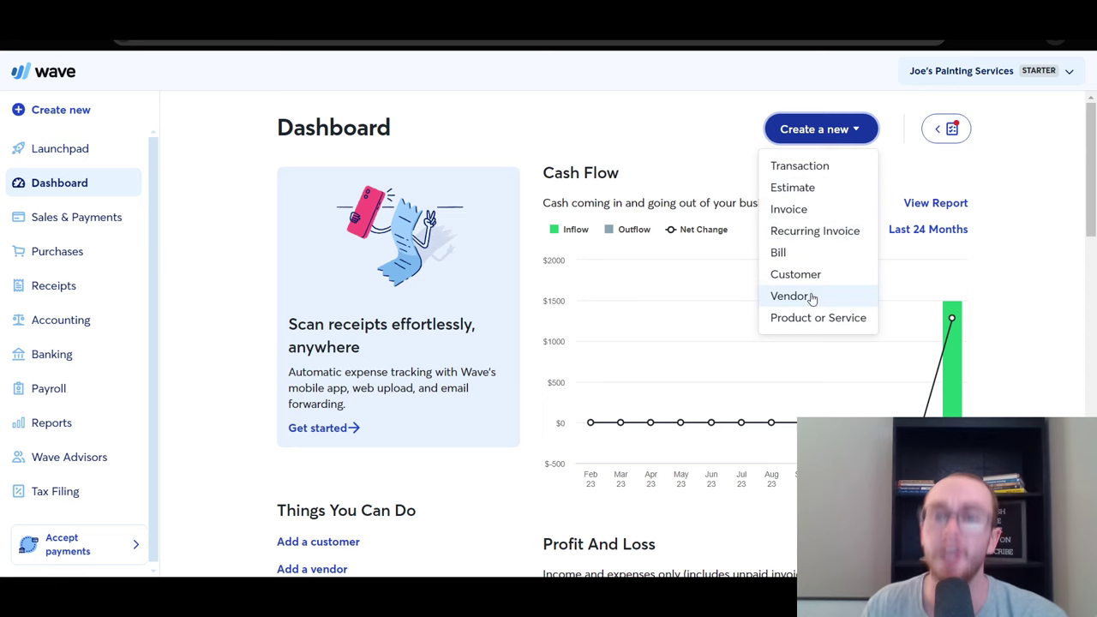
left_click(906, 384)
left_click(845, 130)
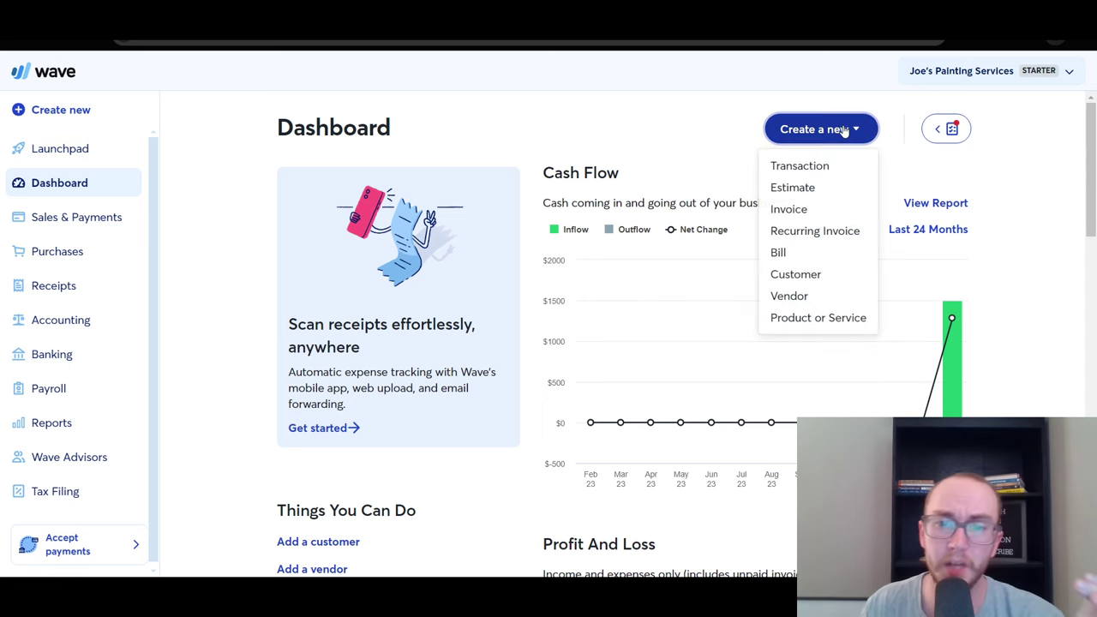
left_click(643, 171)
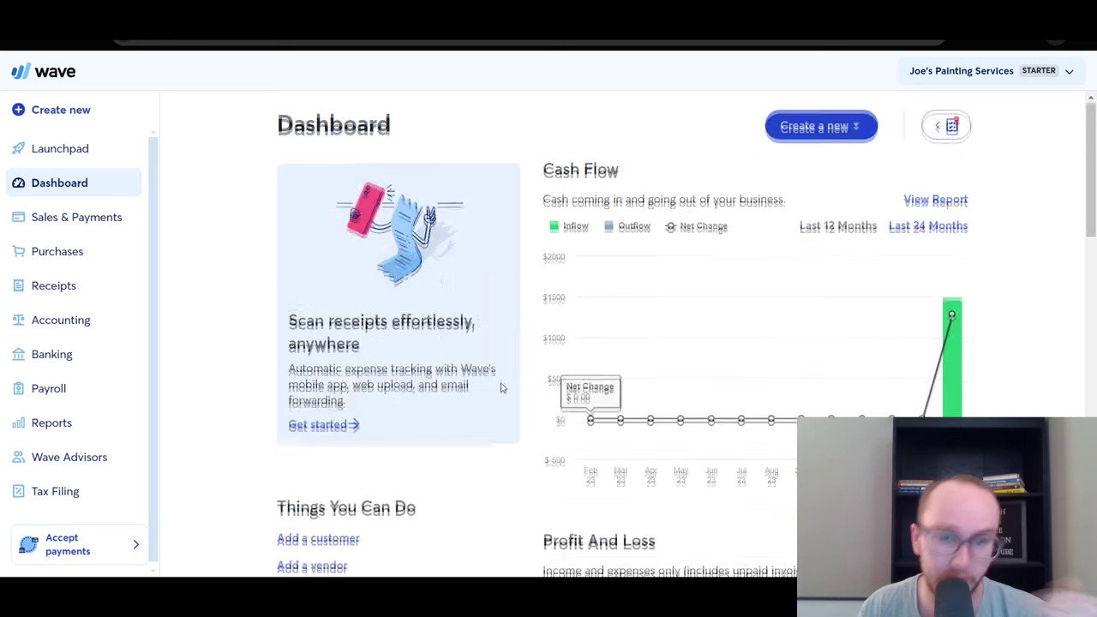
scroll(502, 375, "down", 3)
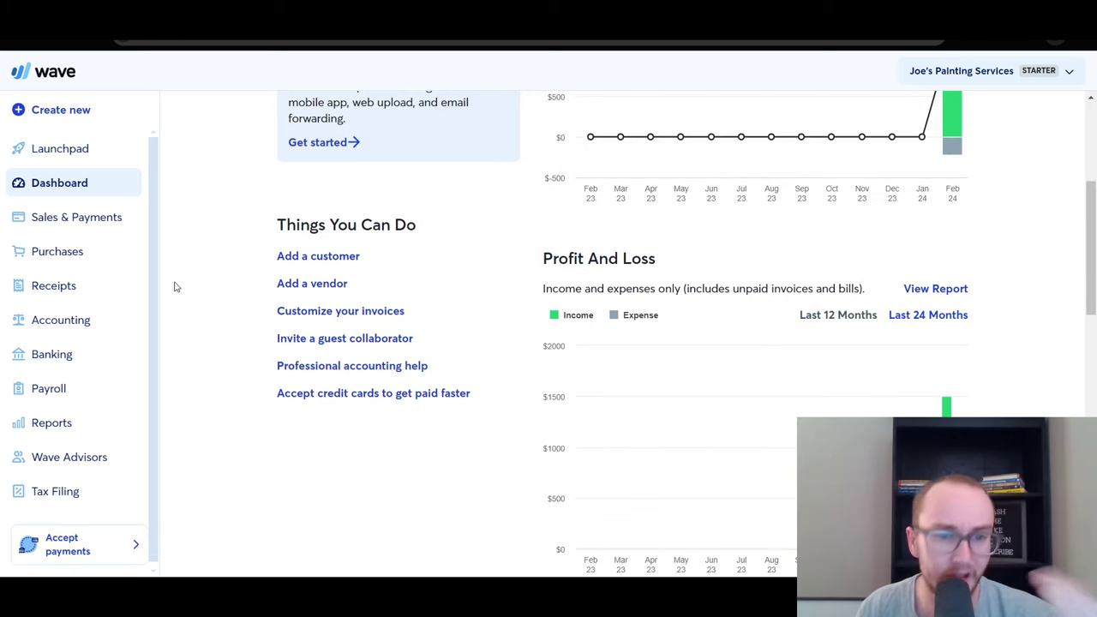
scroll(163, 326, "up", 3)
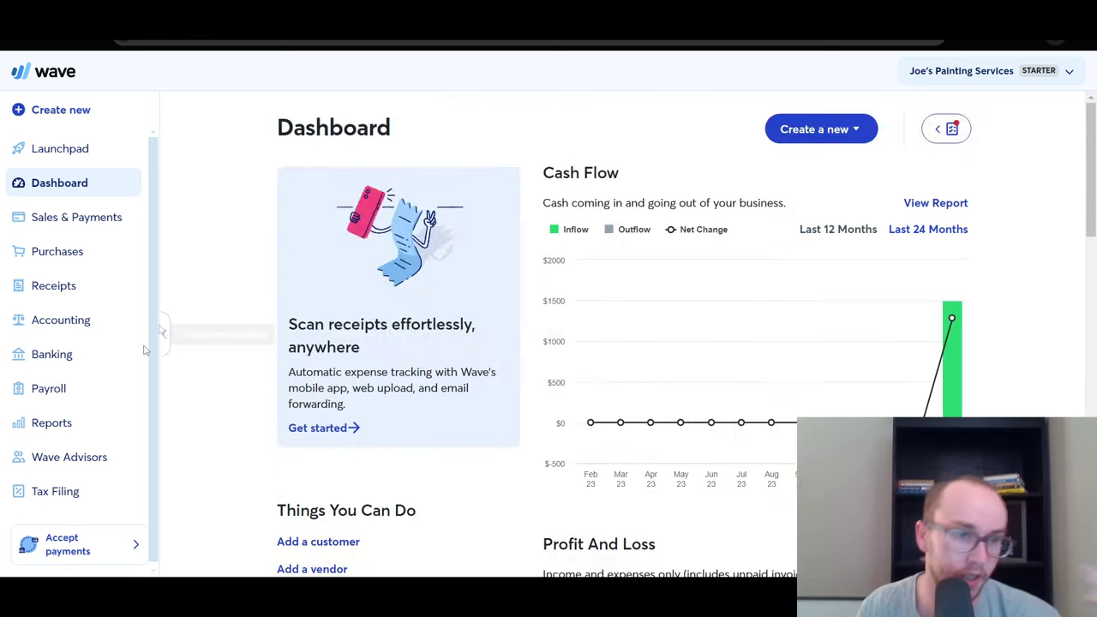
Step: Open Reports and look over the available reports, from Financial statements through Detailed reporting
left_click(53, 423)
scroll(541, 351, "down", 6)
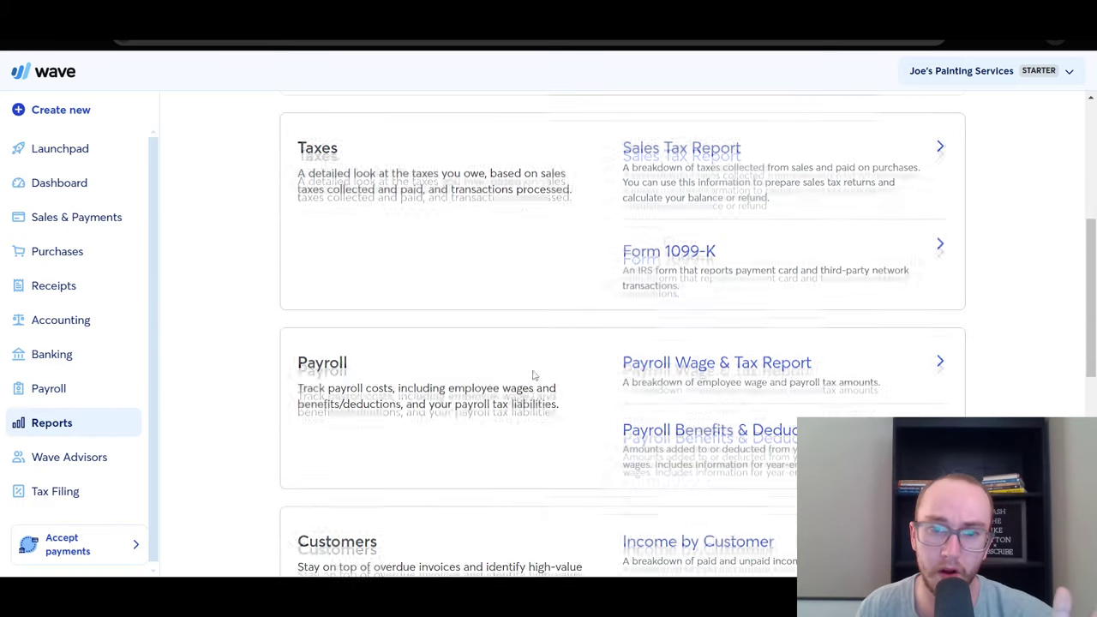
scroll(542, 351, "down", 4)
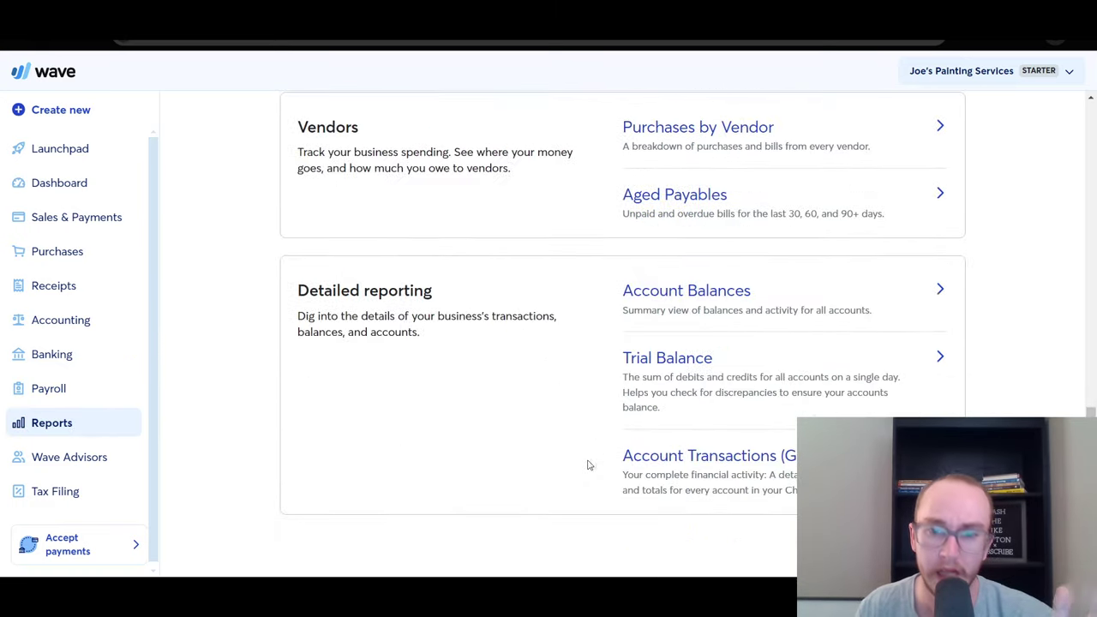
scroll(588, 463, "up", 5)
scroll(588, 463, "up", 5)
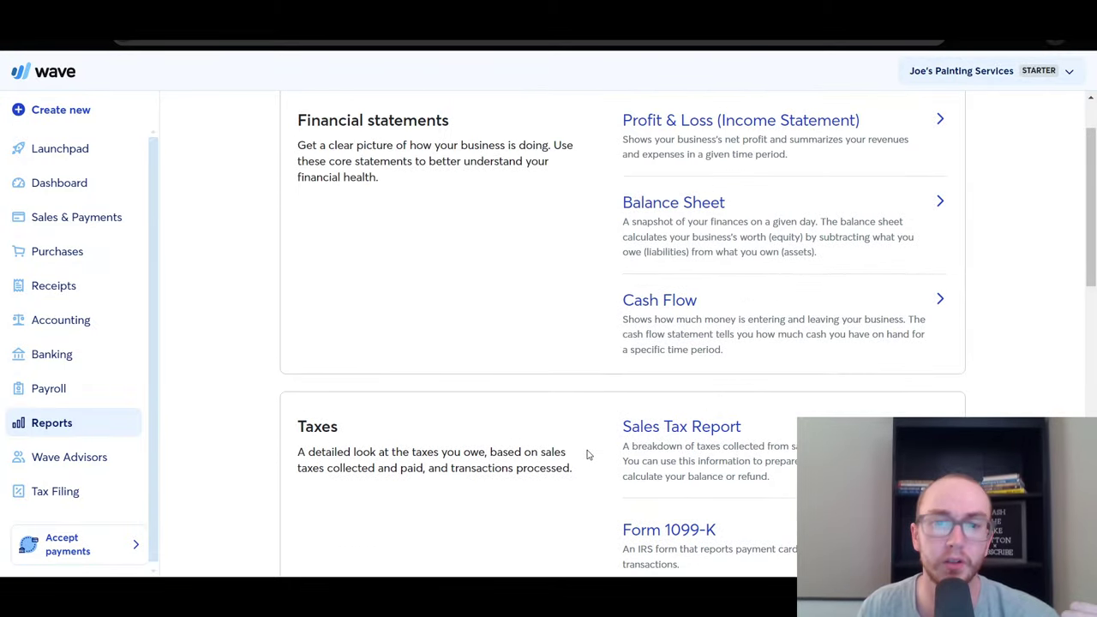
scroll(589, 455, "up", 1)
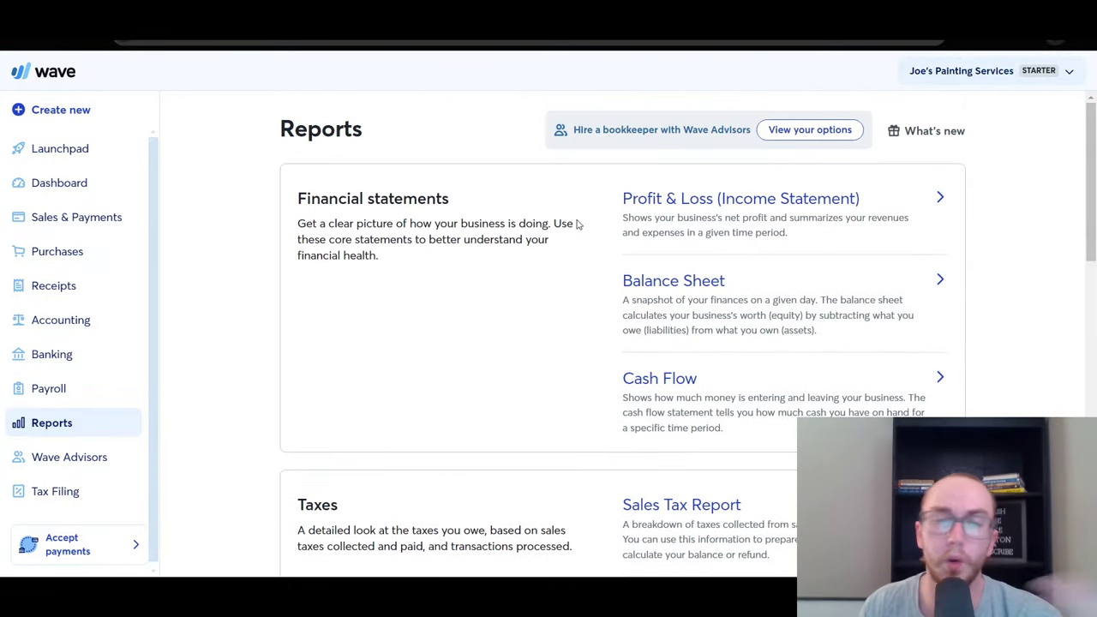
scroll(577, 235, "down", 7)
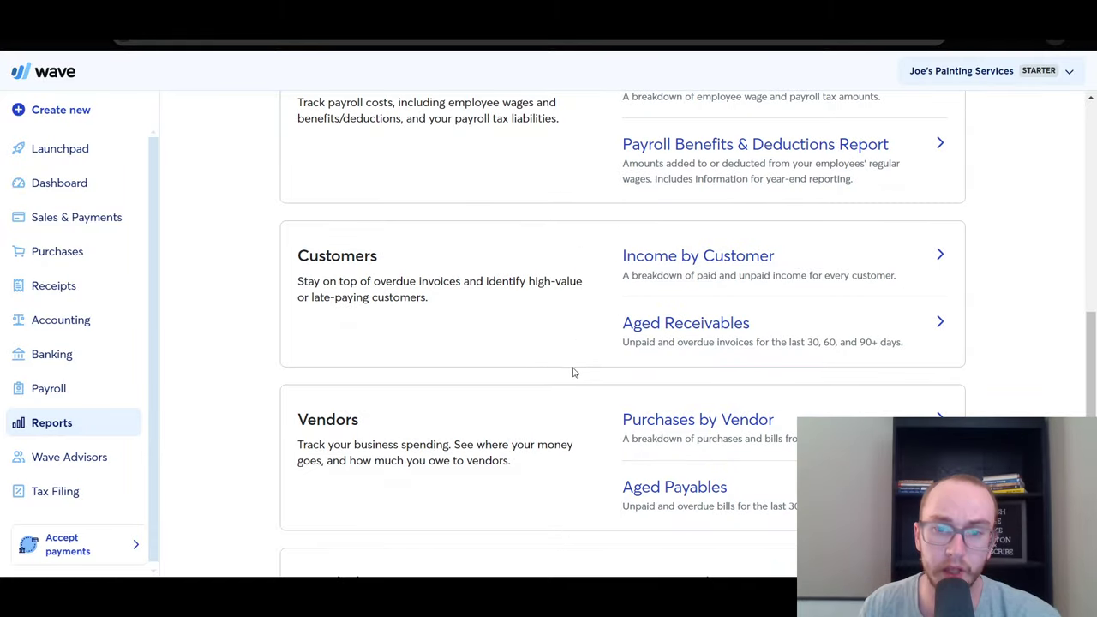
scroll(574, 370, "down", 3)
scroll(581, 360, "up", 10)
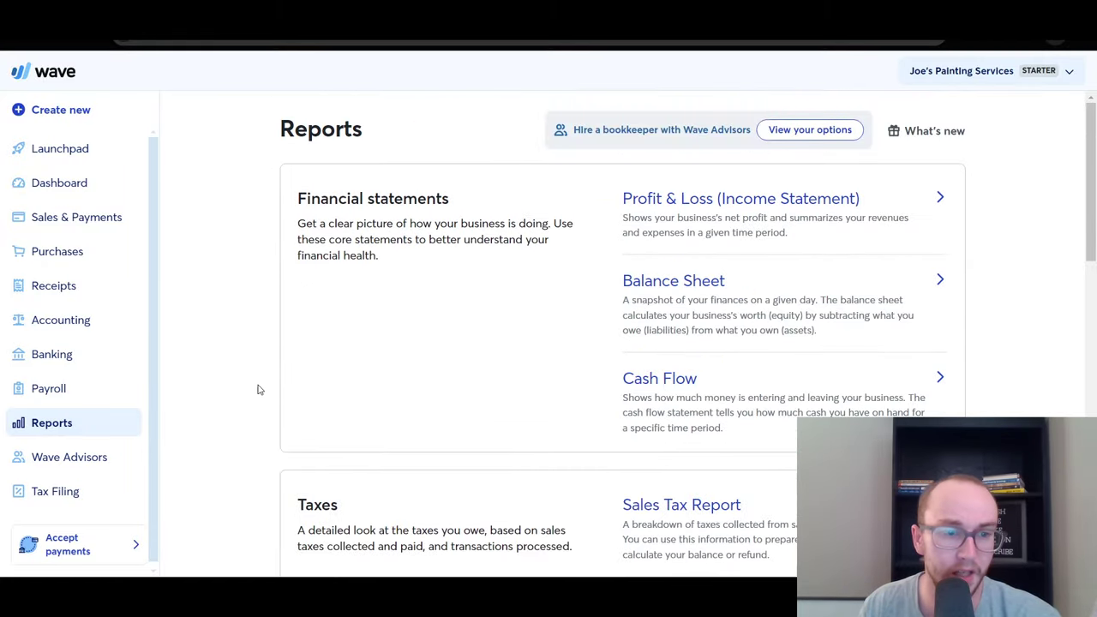
Step: Return to the Dashboard and view the available record types for creation and the business account options
left_click(65, 184)
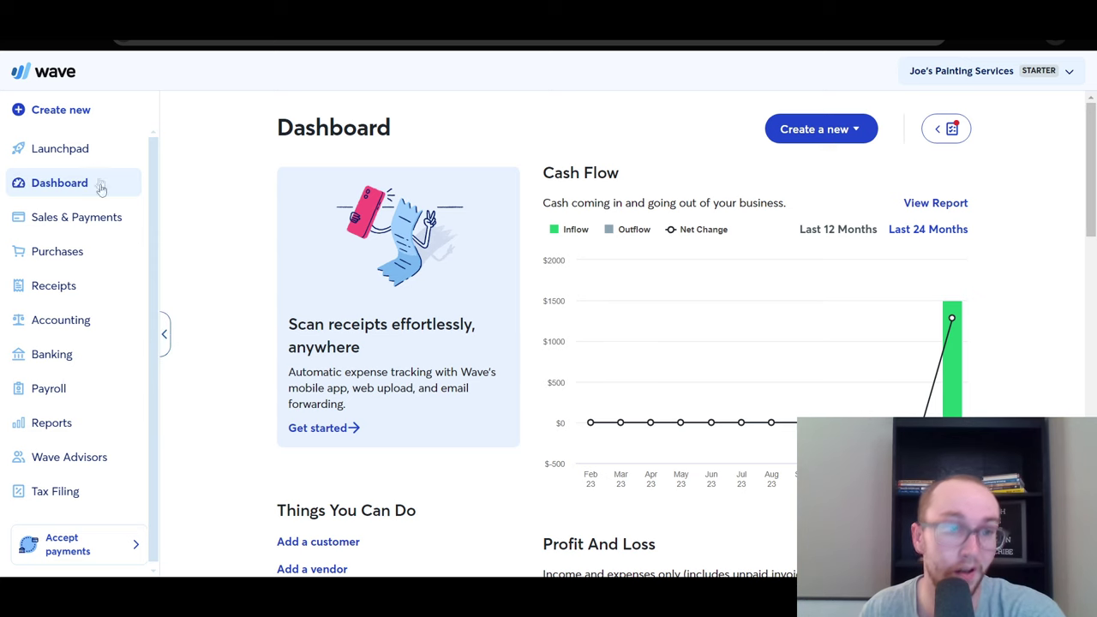
left_click(84, 111)
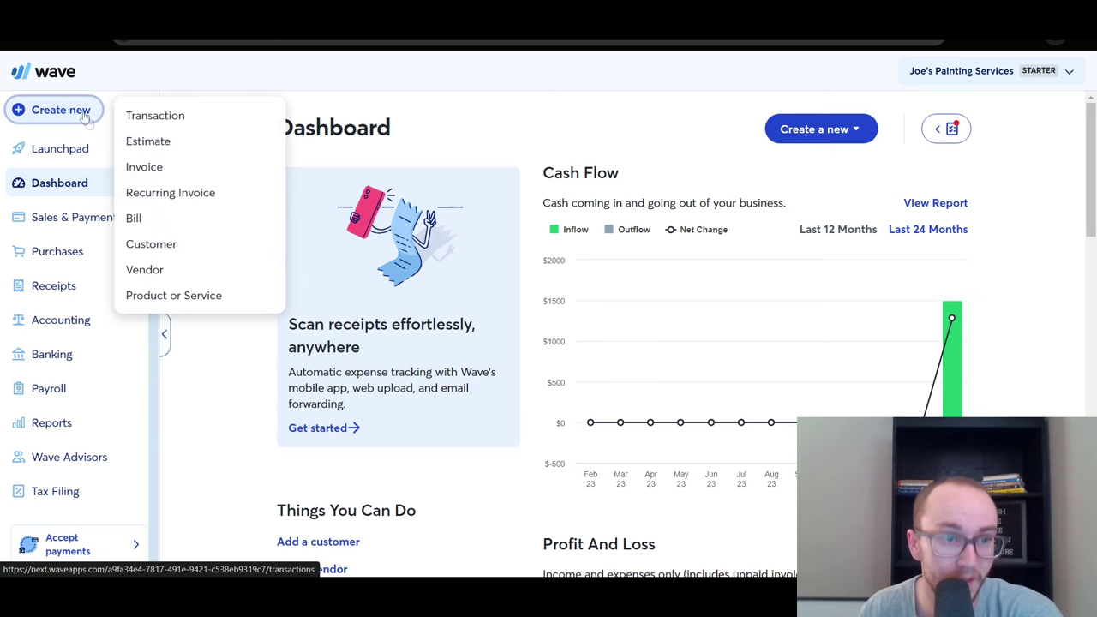
left_click(730, 124)
left_click(999, 75)
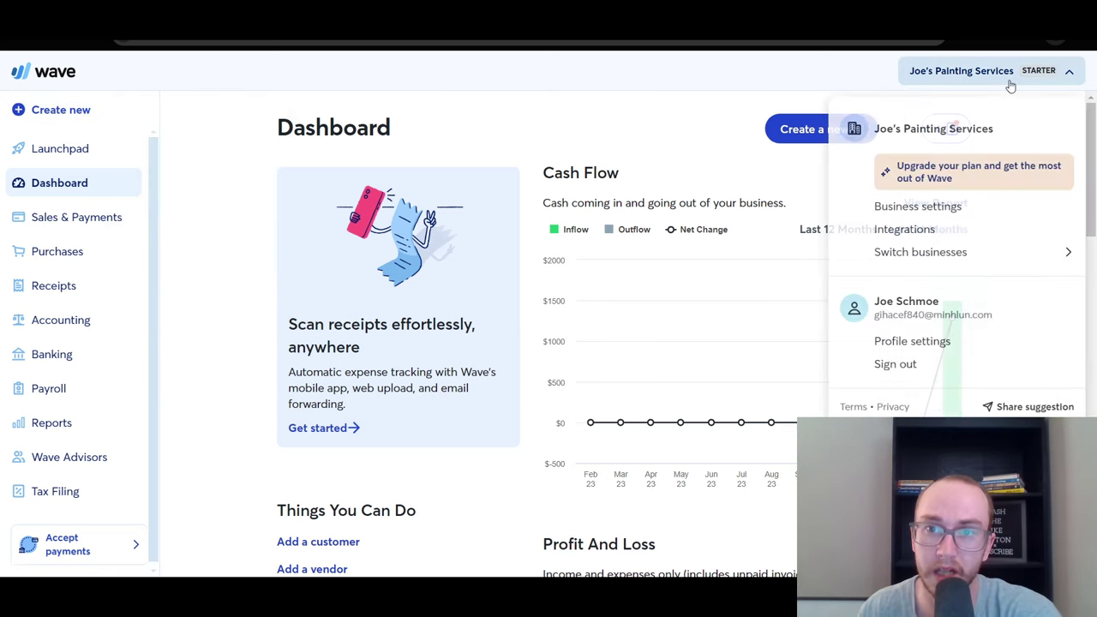
left_click(994, 75)
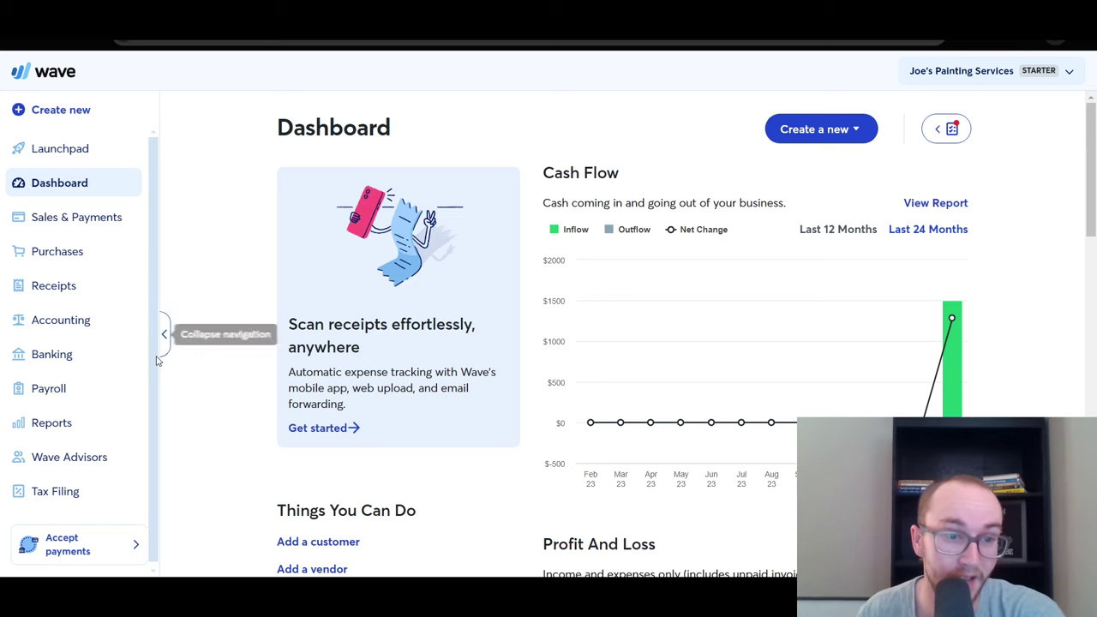
Step: Expand the Payroll, Banking and Accounting sections one at a time to view their pages, collapsing each again
scroll(151, 356, "down", 1)
scroll(150, 356, "up", 1)
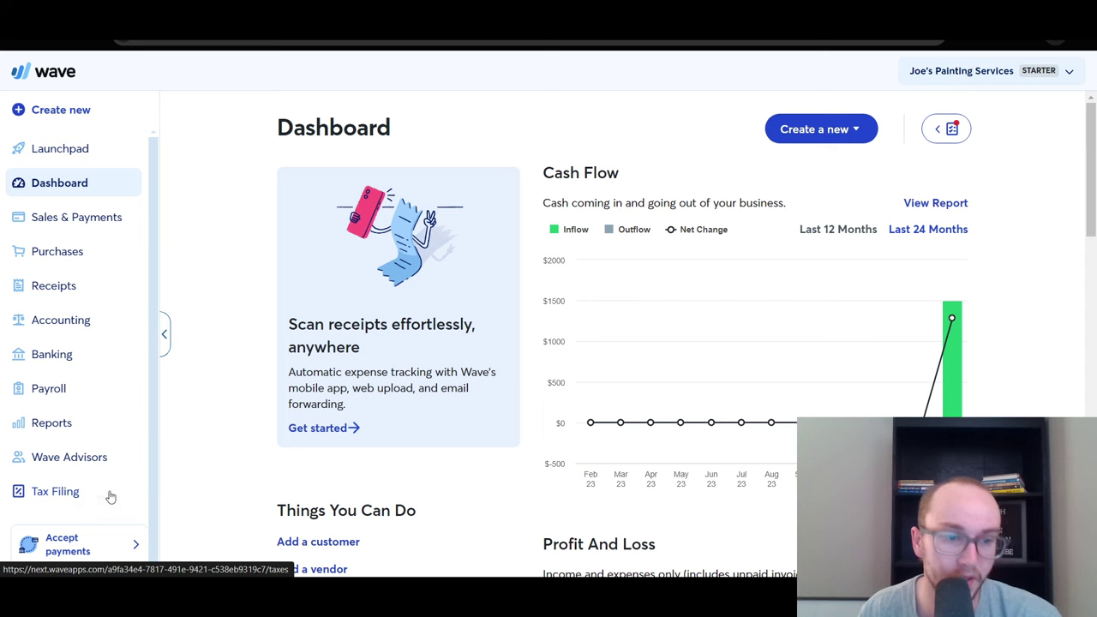
left_click(54, 397)
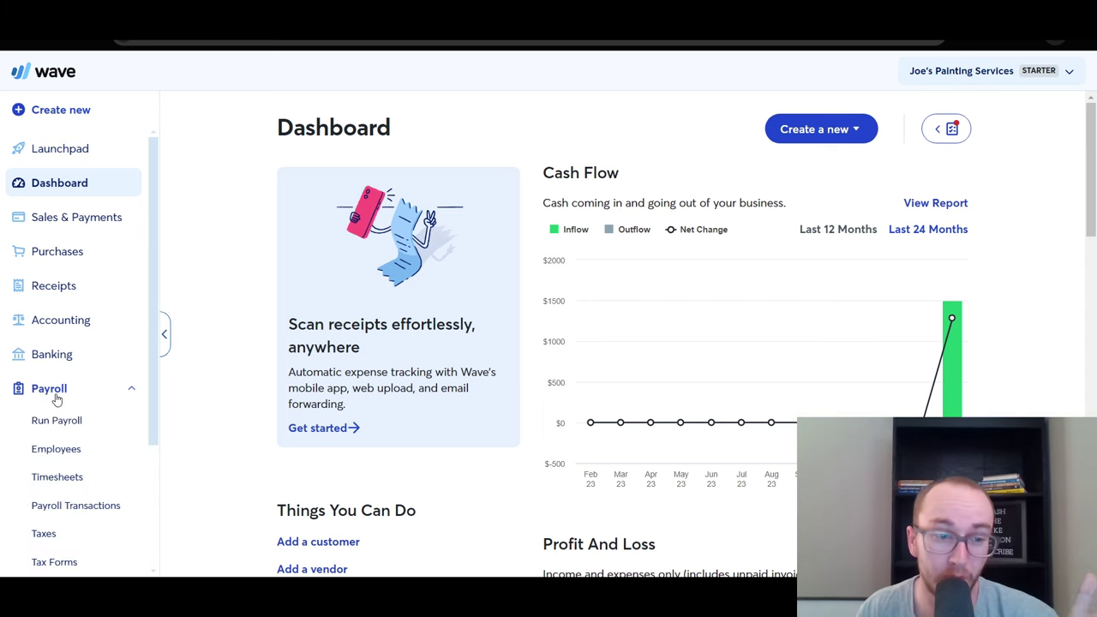
left_click(116, 395)
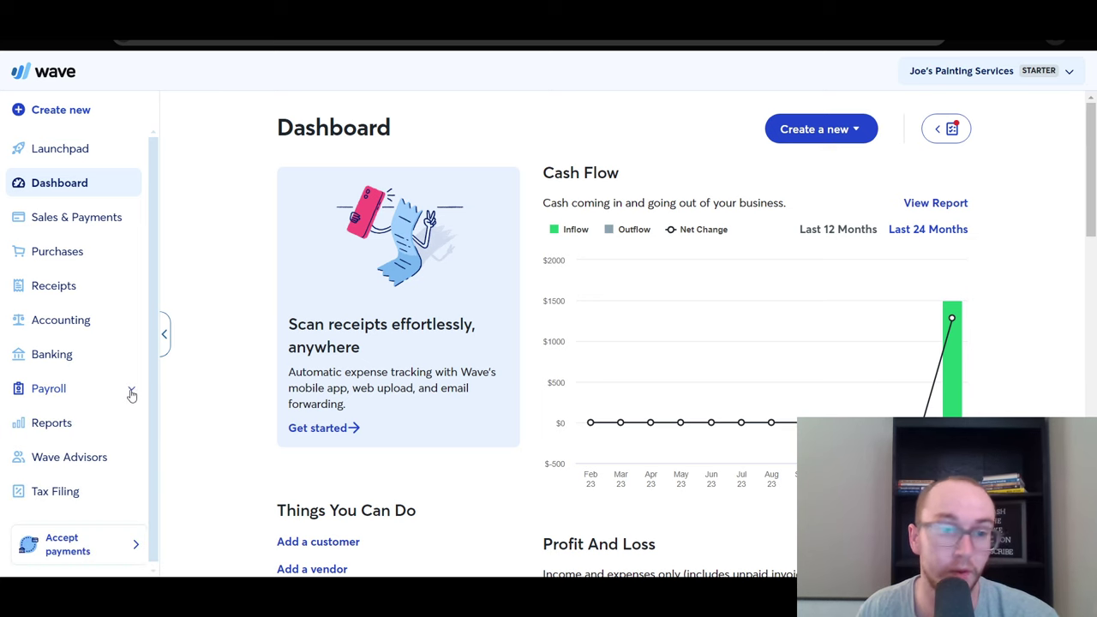
left_click(94, 355)
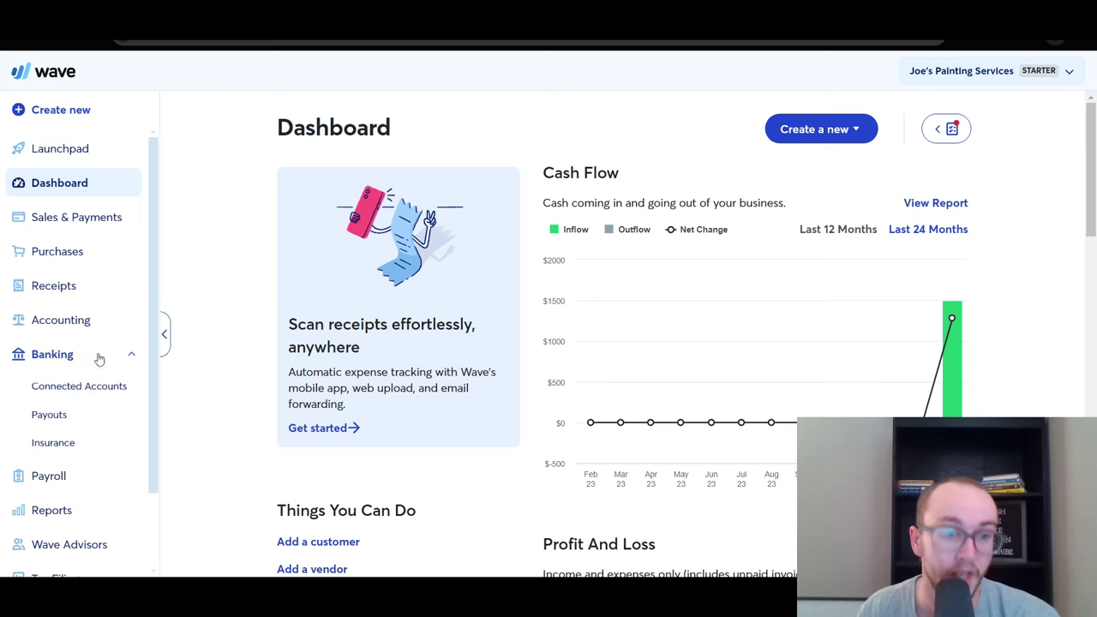
left_click(92, 363)
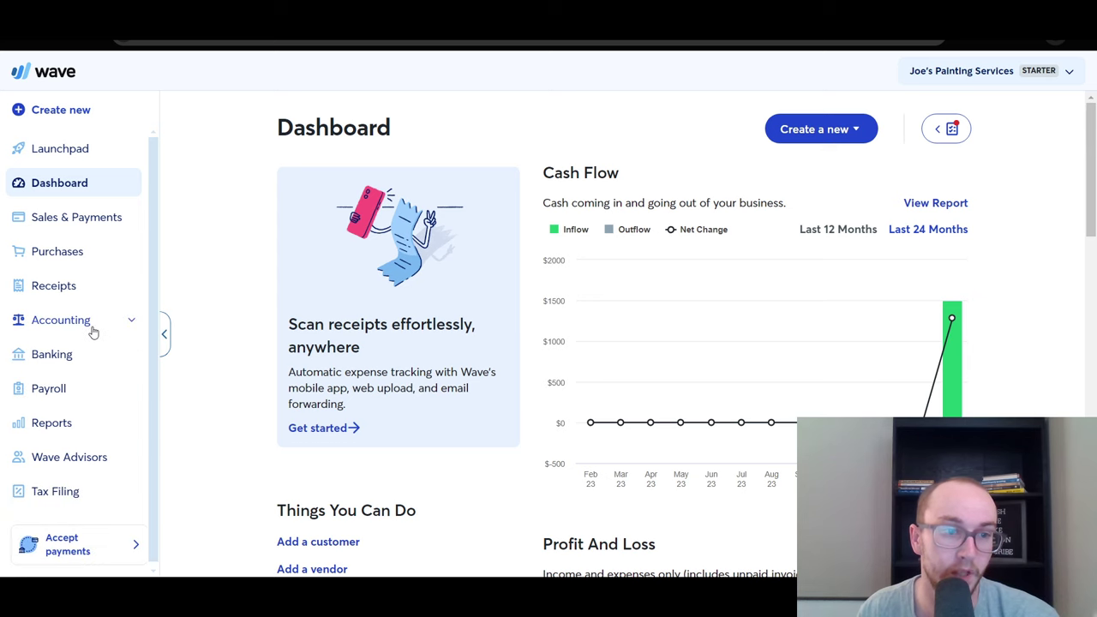
left_click(99, 331)
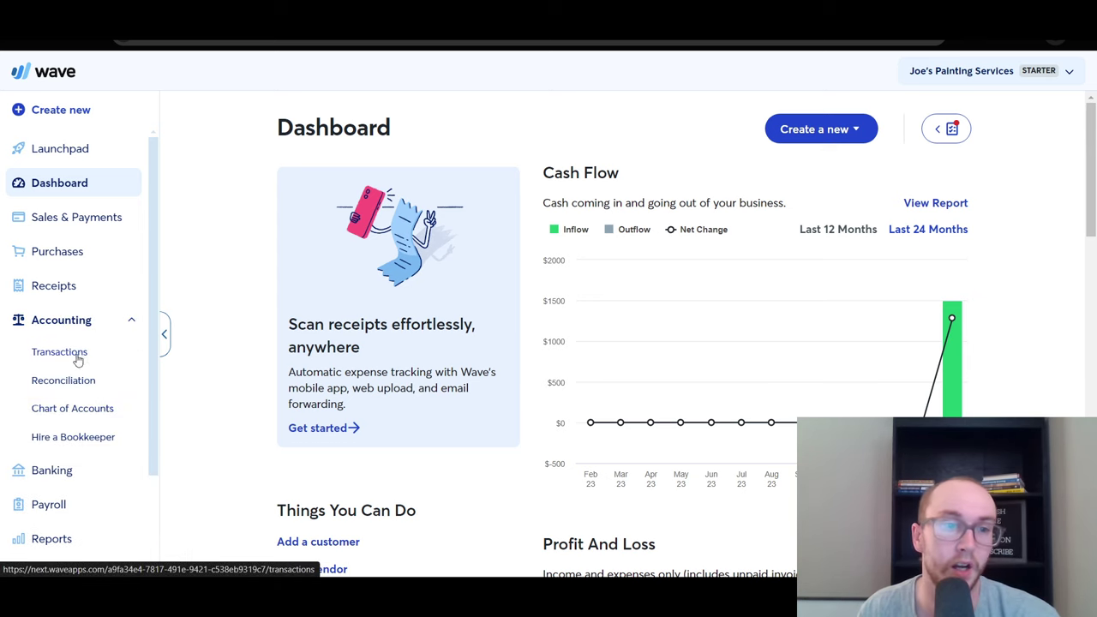
left_click(110, 330)
Step: Open the Receipts page and read through its overview of receipt scanning and upload methods
left_click(110, 289)
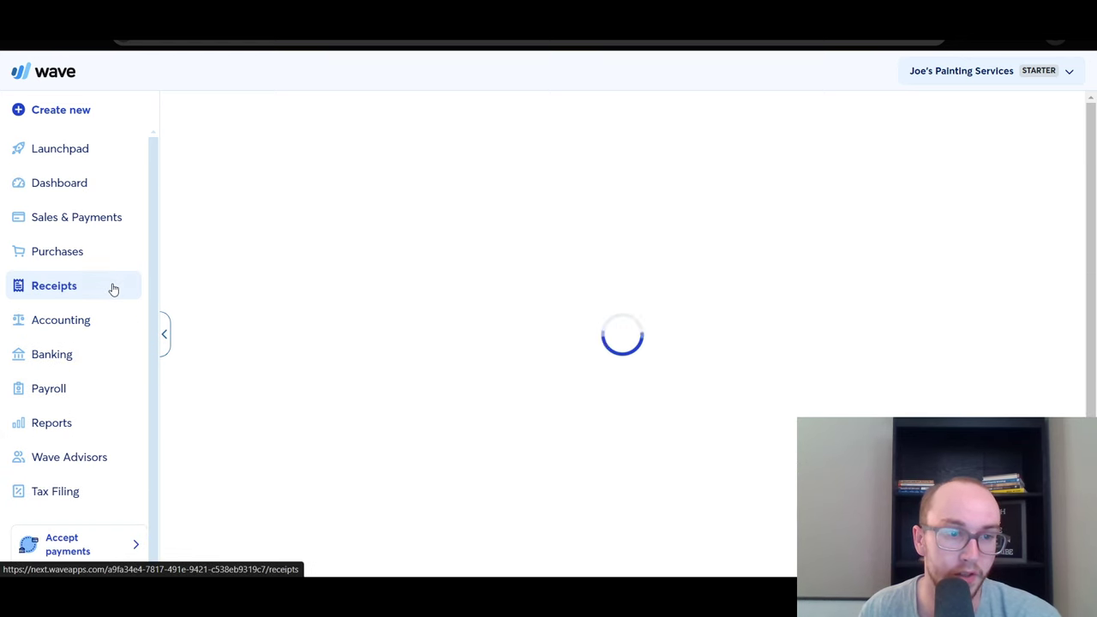
scroll(362, 354, "down", 3)
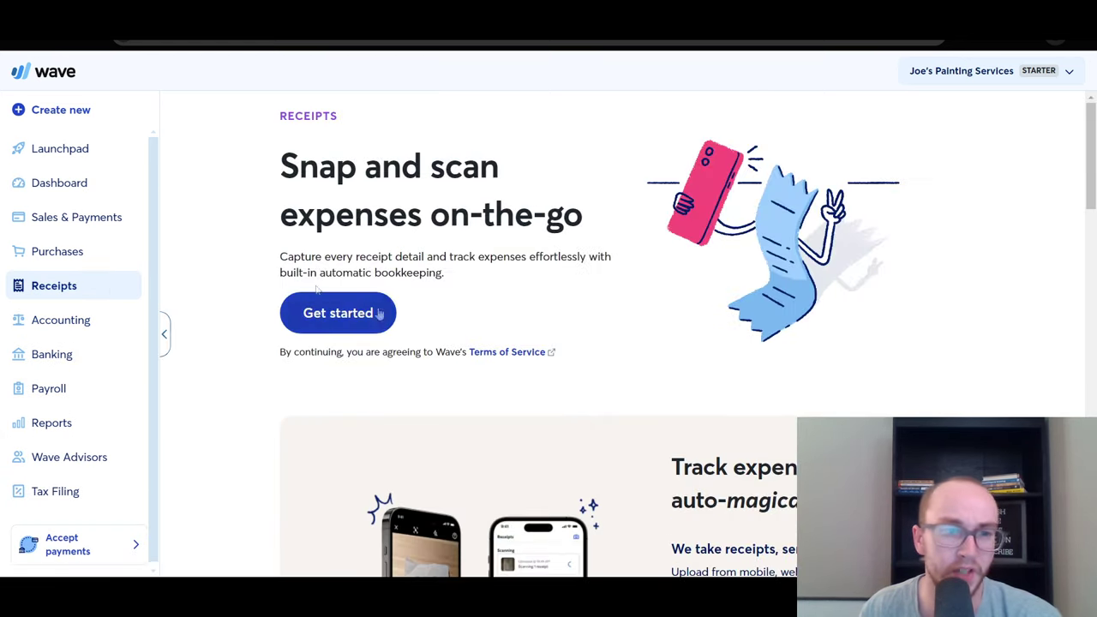
scroll(262, 387, "down", 3)
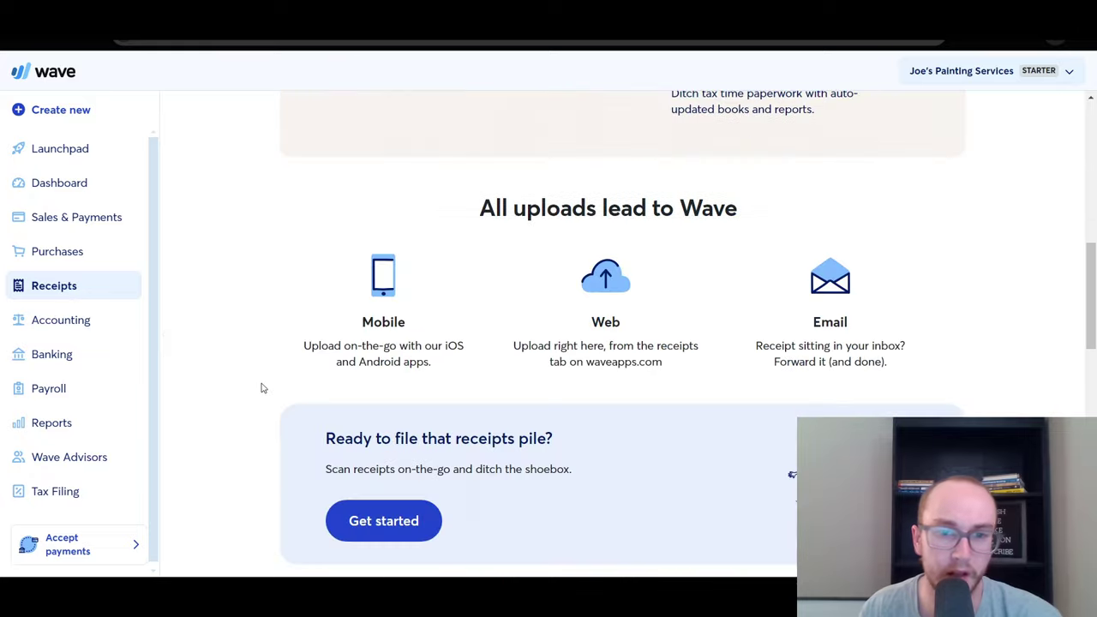
scroll(262, 387, "down", 3)
scroll(263, 386, "up", 10)
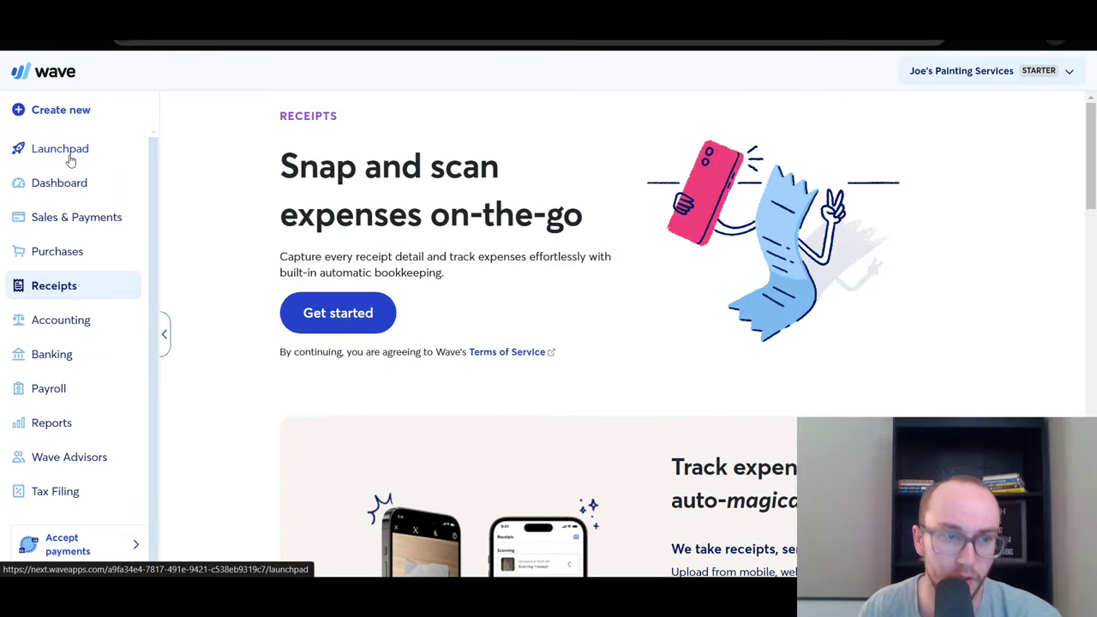
Step: Return to the Dashboard and open the invoice customization settings from Things You Can Do
left_click(59, 182)
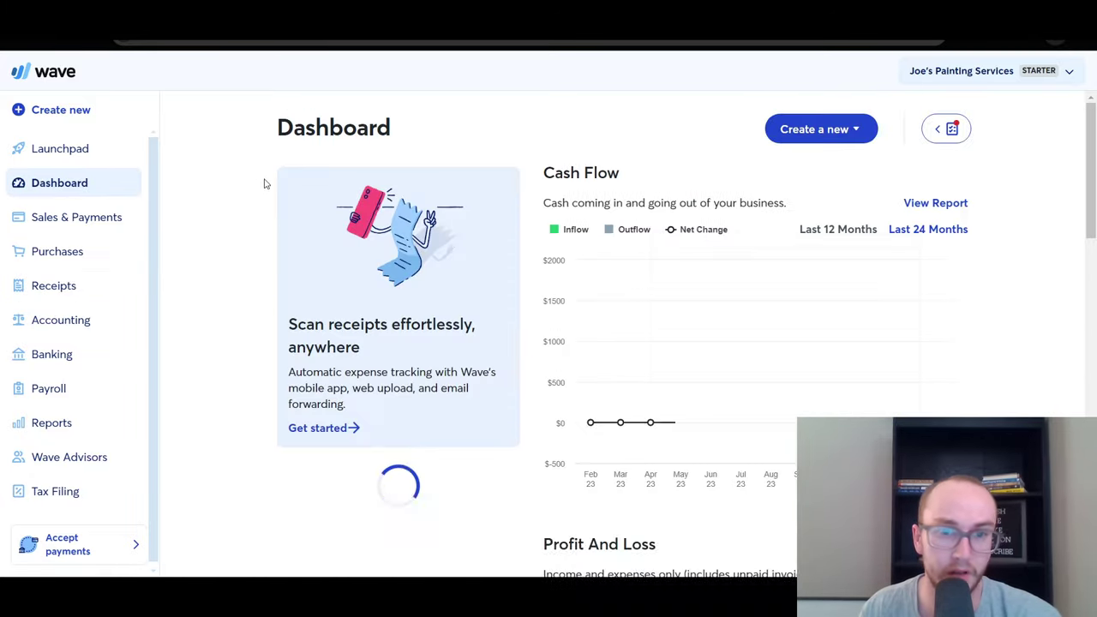
left_click_drag(1093, 201, 1085, 273)
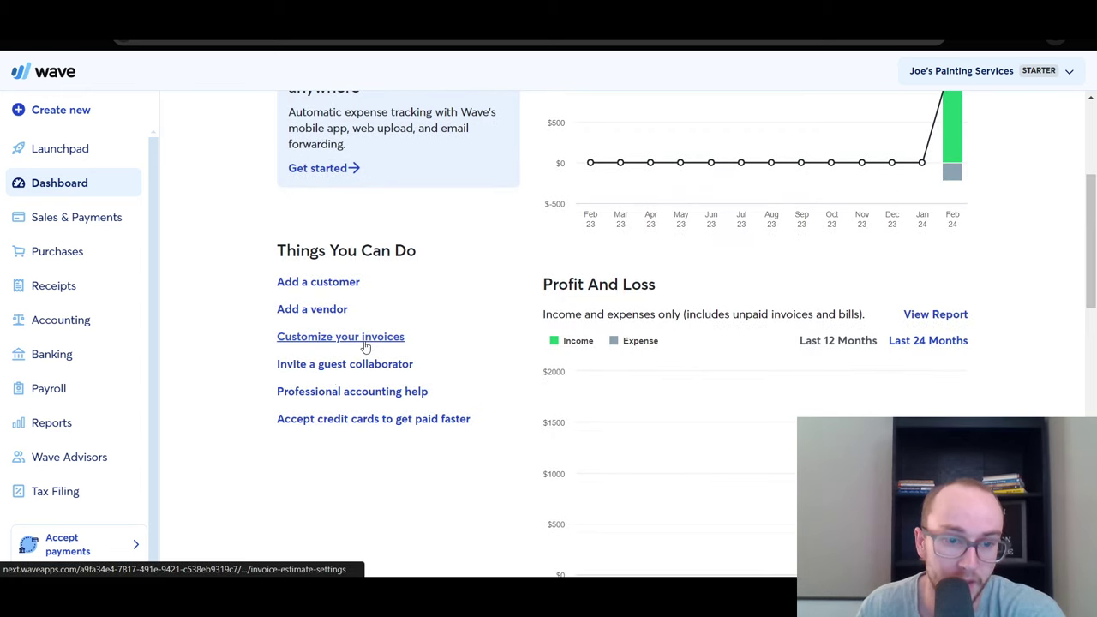
left_click(366, 341)
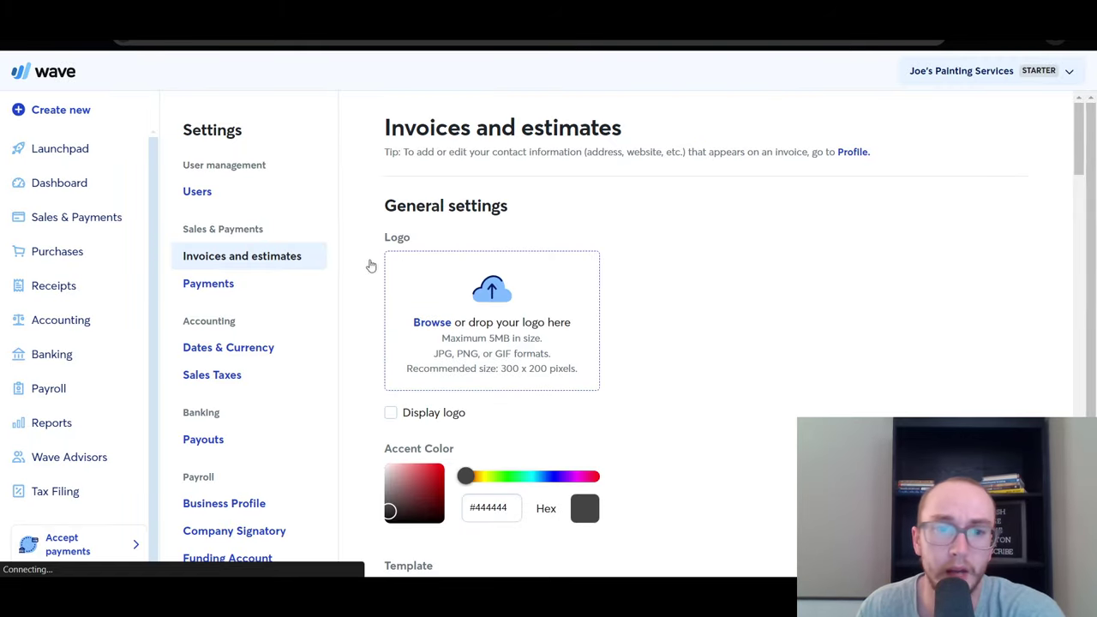
Step: Preview the Modern and Classic invoice templates in the general settings and return the selection to Contemporary
scroll(355, 397, "down", 4)
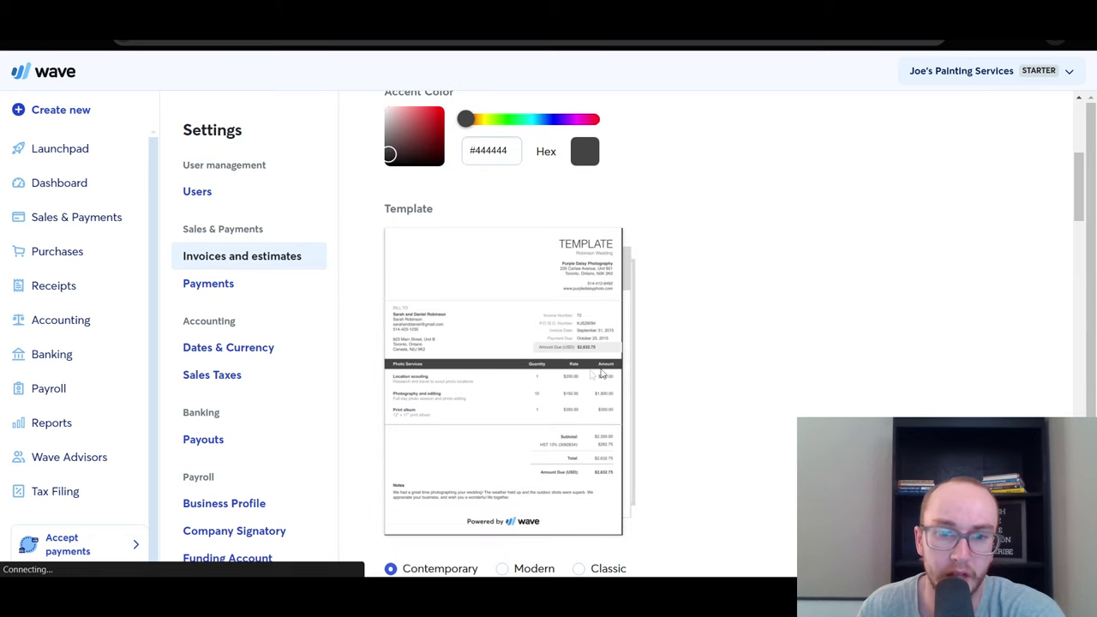
scroll(446, 199, "up", 1)
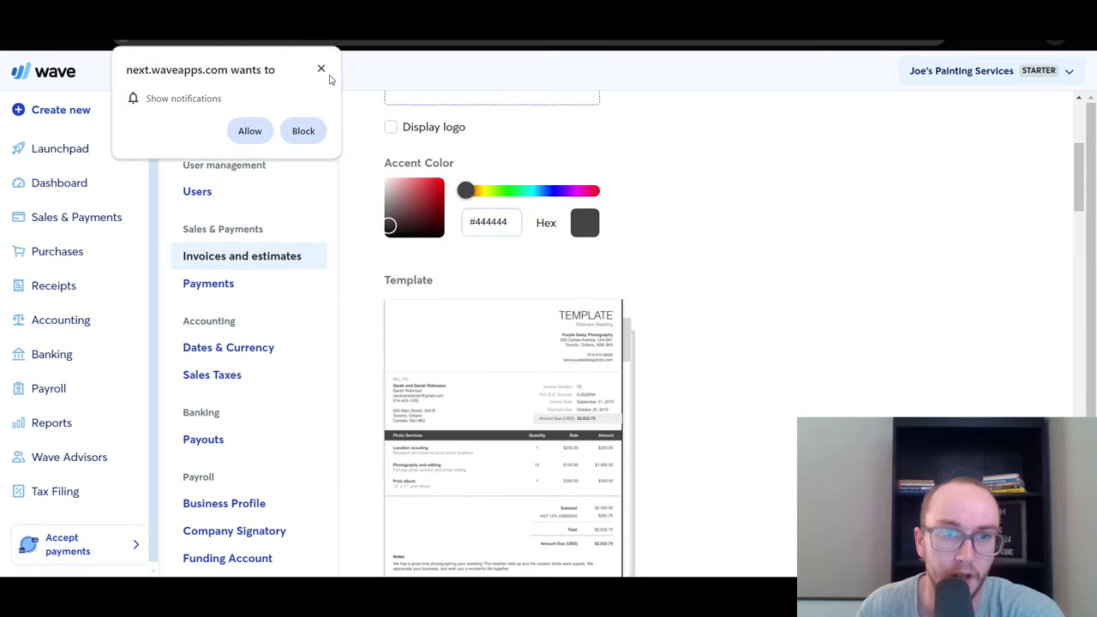
scroll(649, 368, "down", 2)
scroll(527, 433, "down", 3)
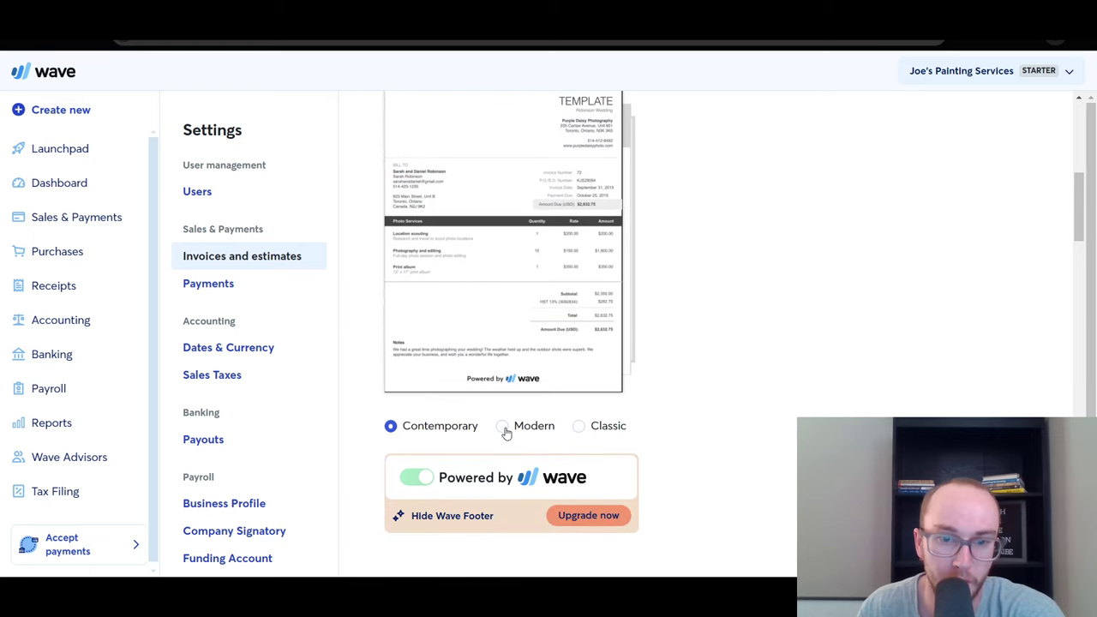
left_click(505, 431)
left_click(579, 429)
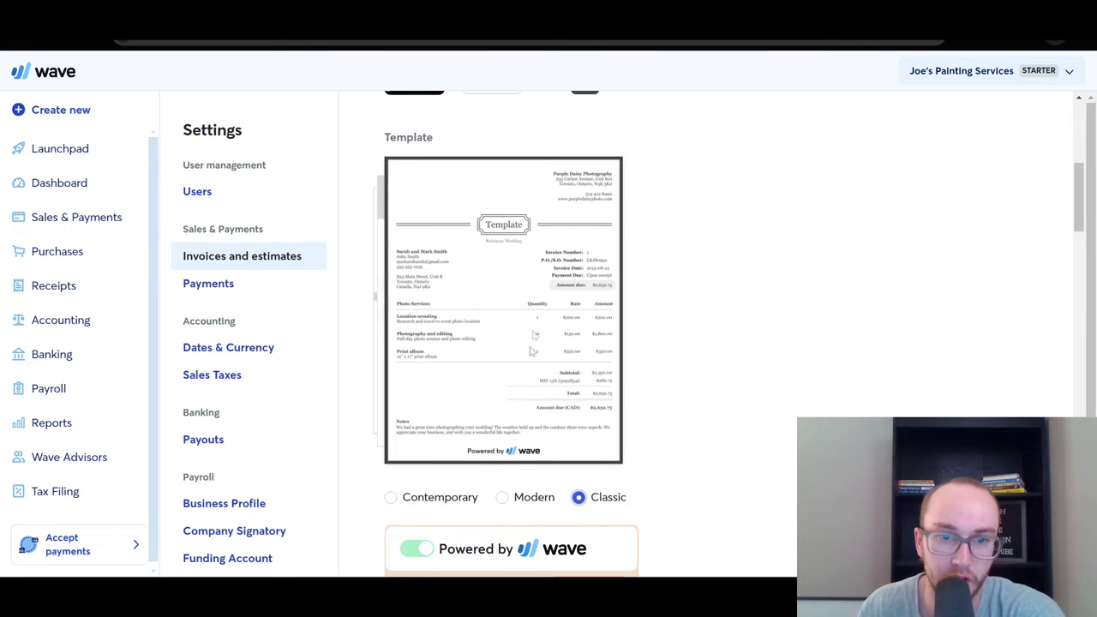
left_click(501, 501)
left_click(391, 498)
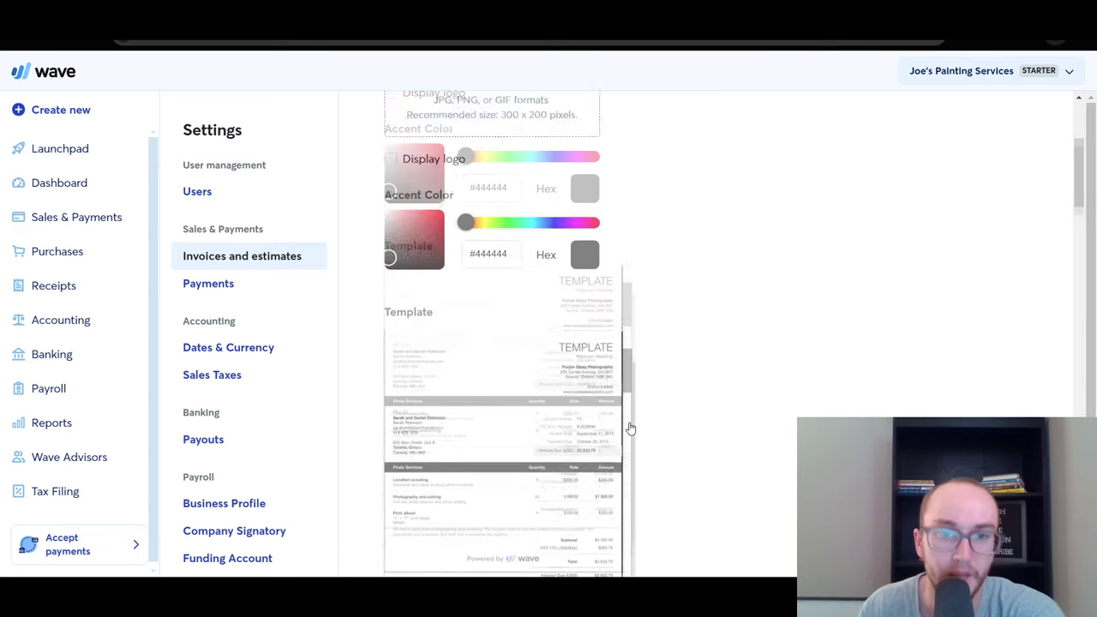
scroll(630, 428, "up", 5)
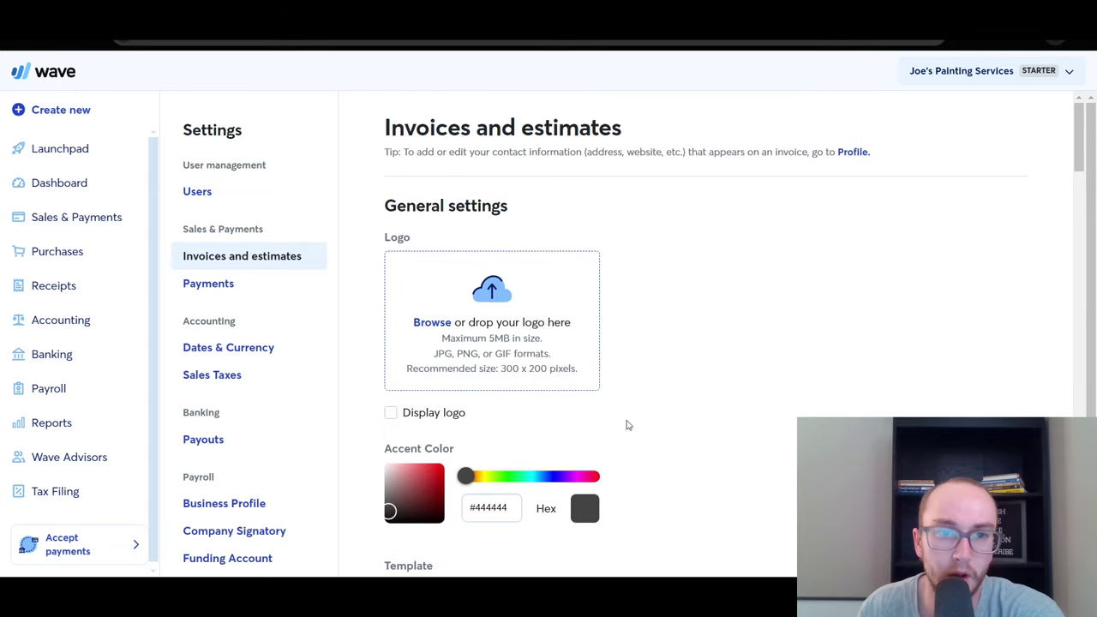
Step: Return to the Dashboard and view the businesses available to switch to, closing the list without switching
left_click(49, 188)
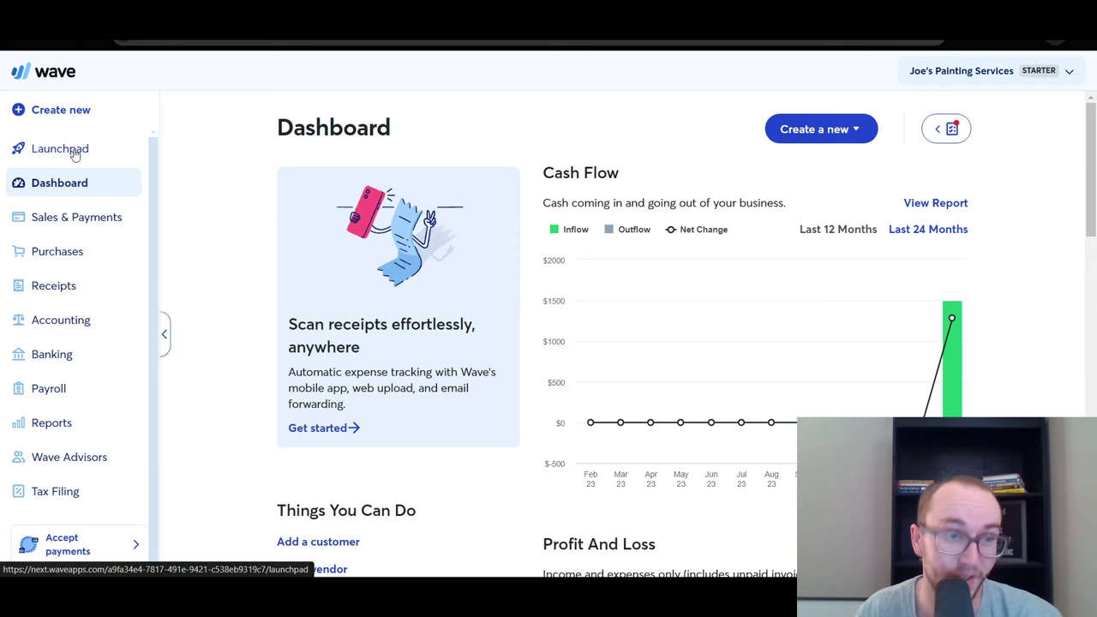
left_click(943, 74)
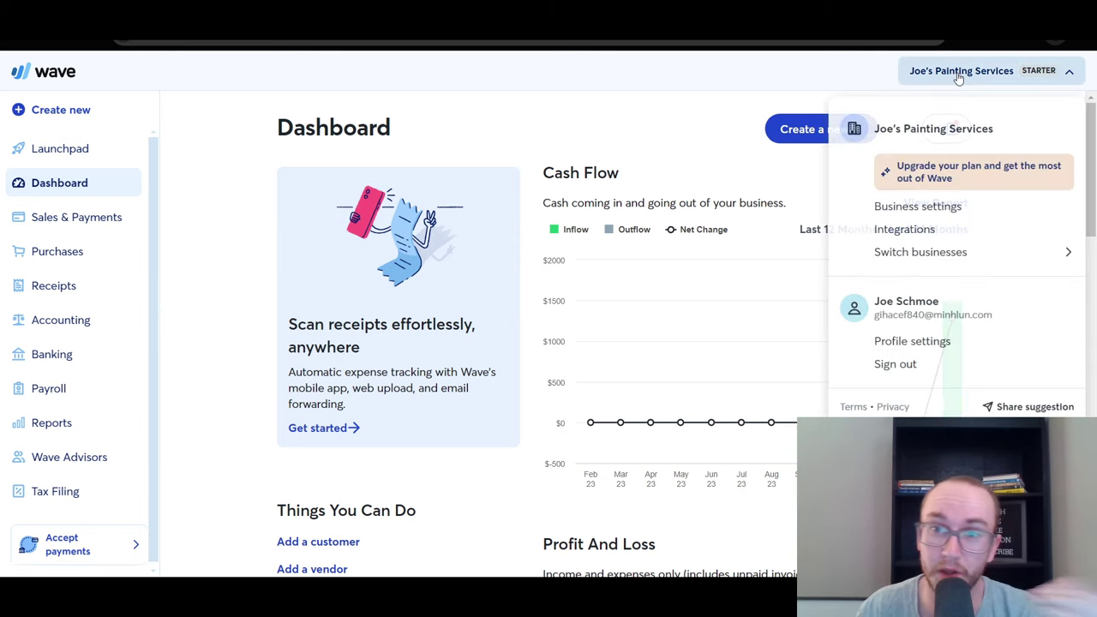
left_click(899, 253)
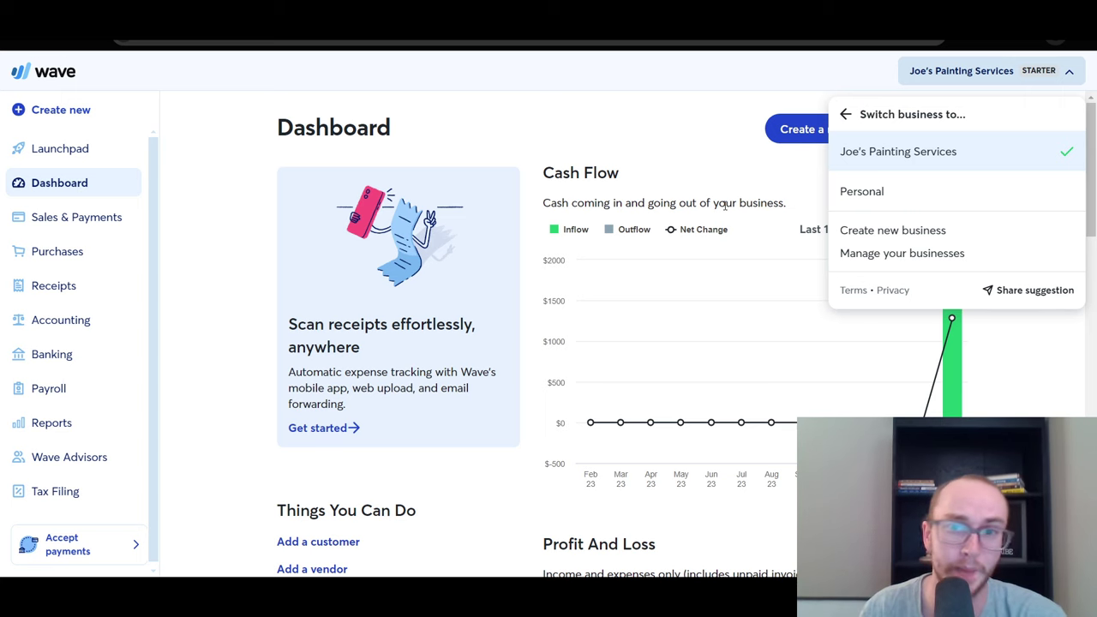
left_click(707, 102)
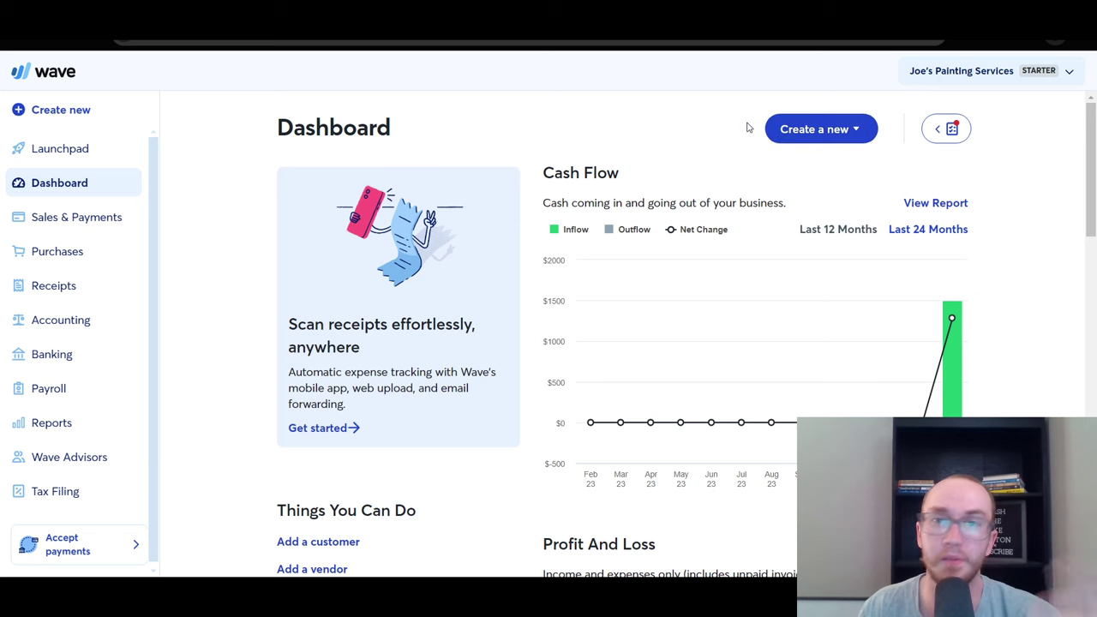
scroll(1090, 171, "down", 1)
scroll(1091, 171, "up", 1)
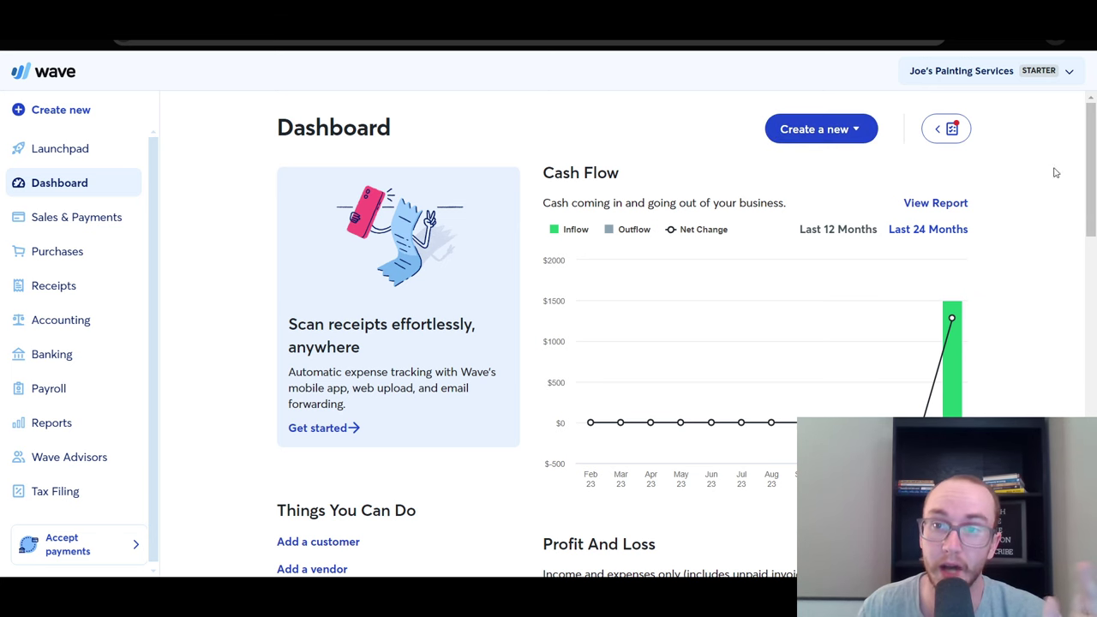